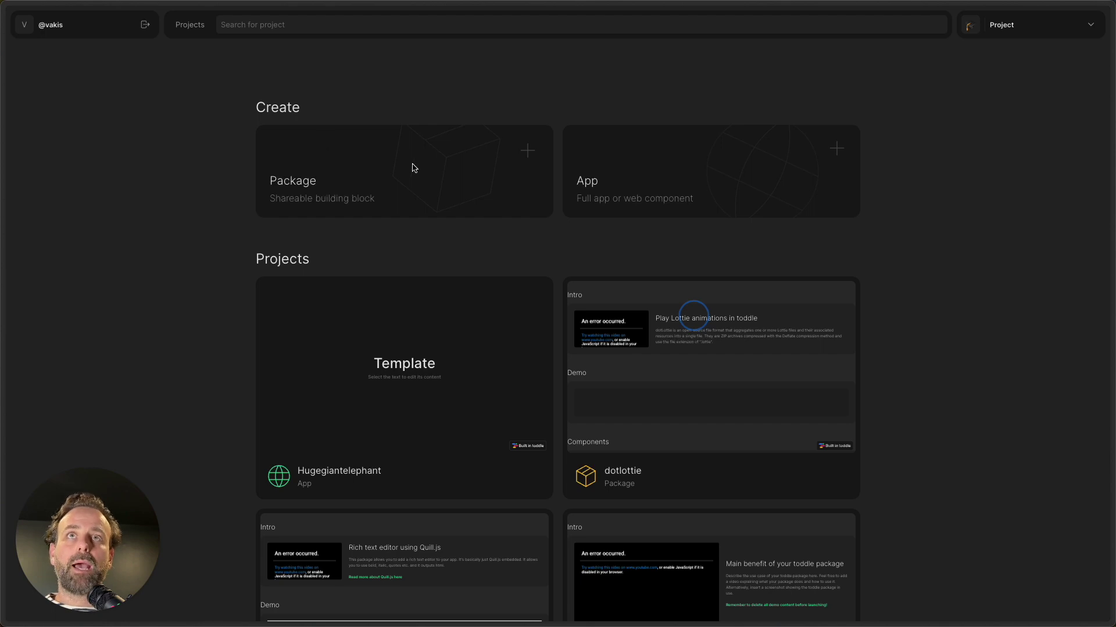
# Start a new package project named Social icons and create it
pyautogui.click(191, 193)
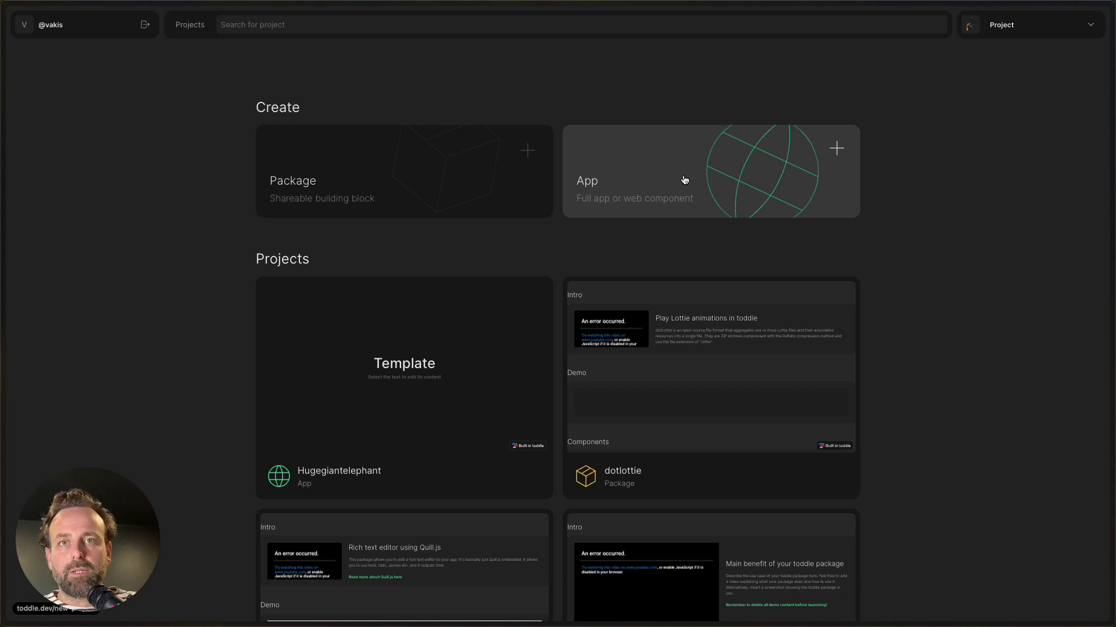
pyautogui.click(448, 178)
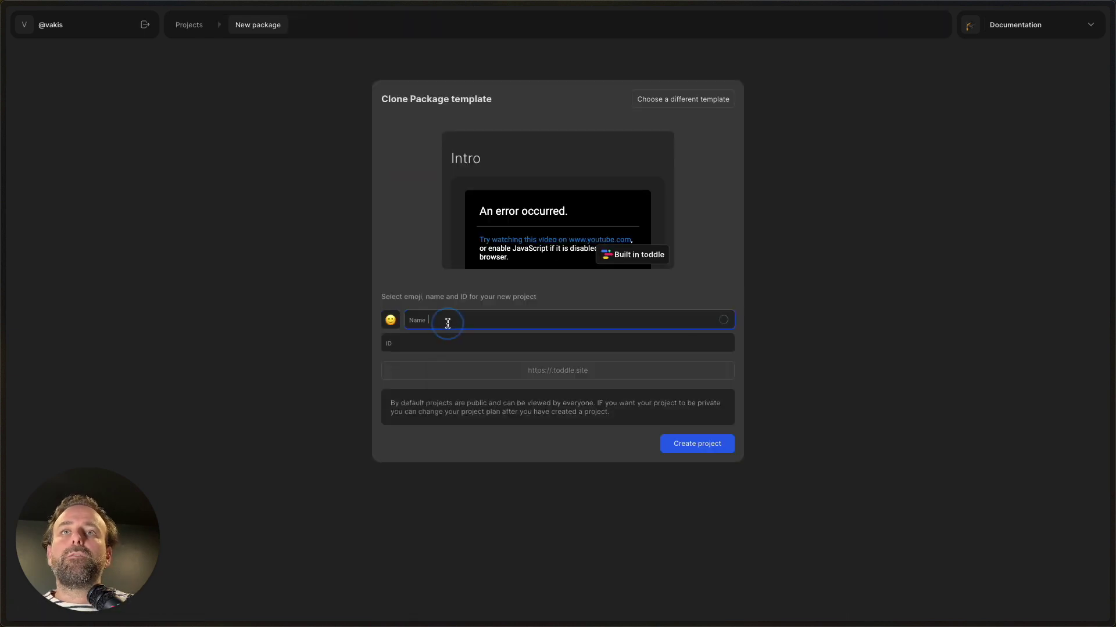
pyautogui.click(448, 323)
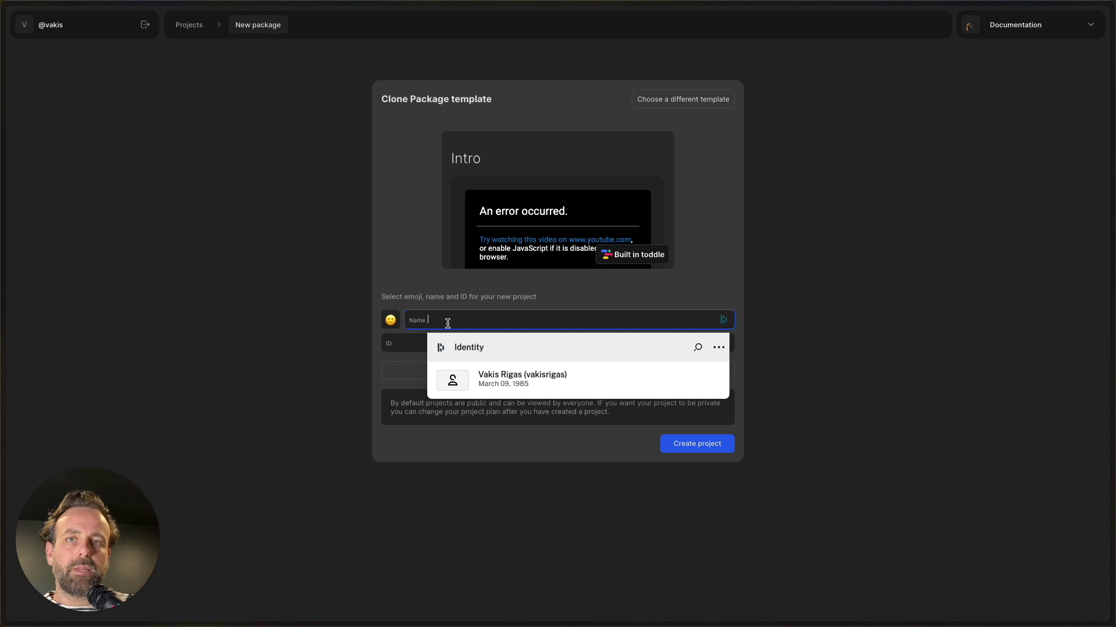
pyautogui.write('Soc')
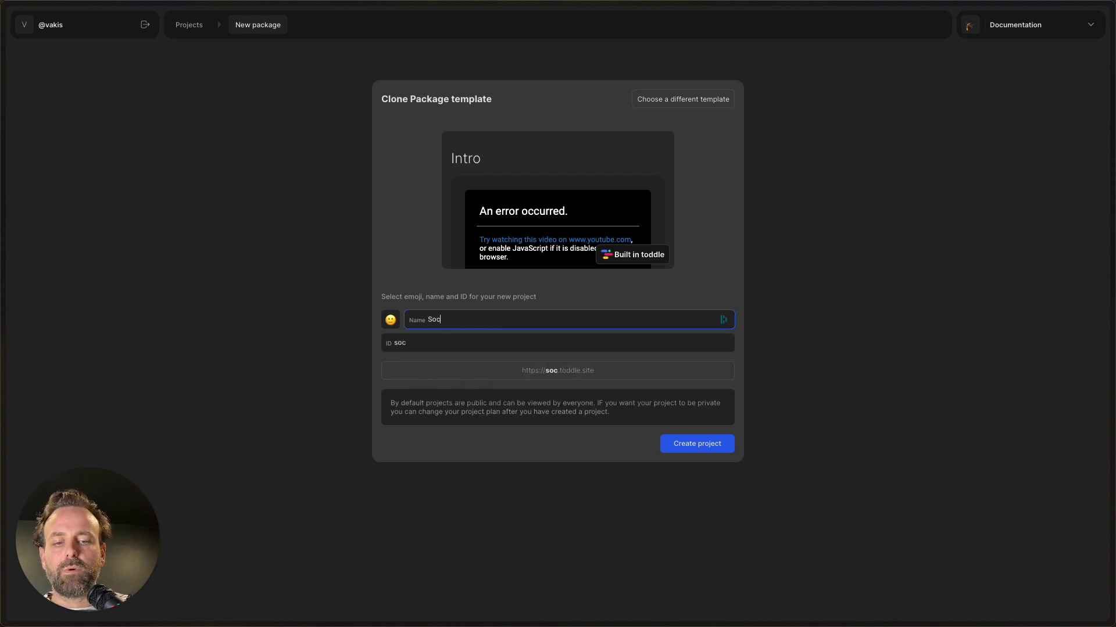
pyautogui.write('ial icons')
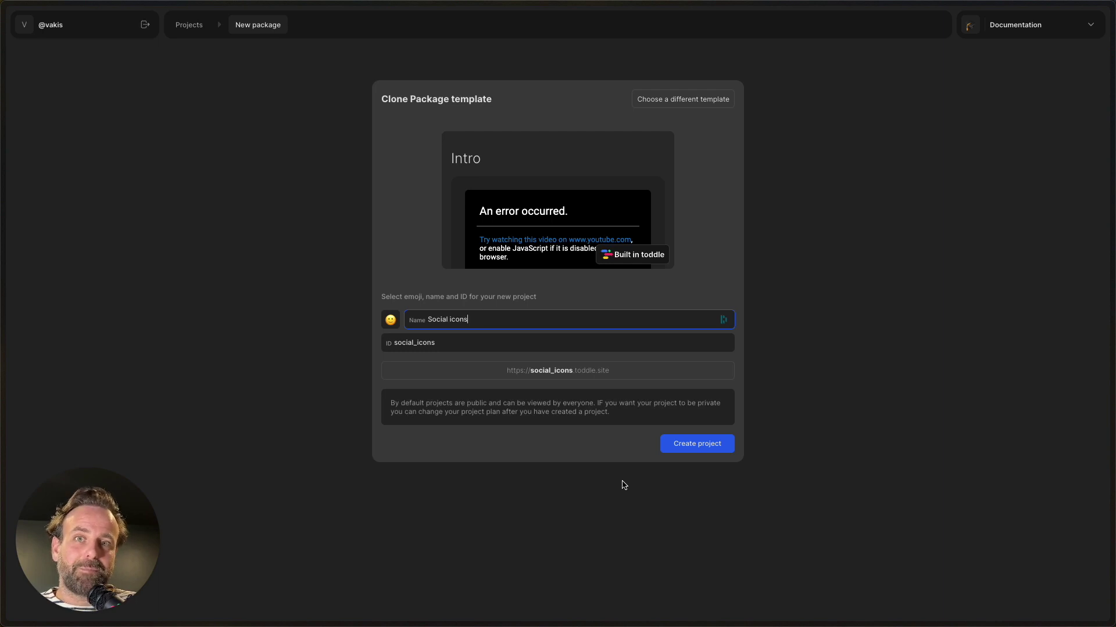
pyautogui.click(701, 446)
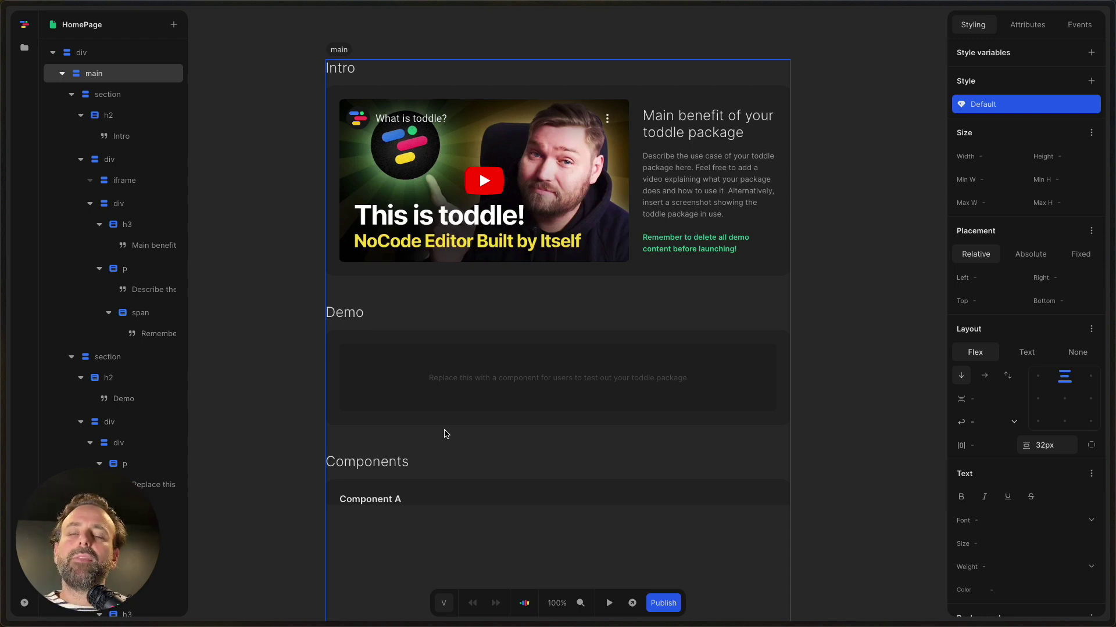
# Clear the element selection on the template HomePage
pyautogui.press('Escape')
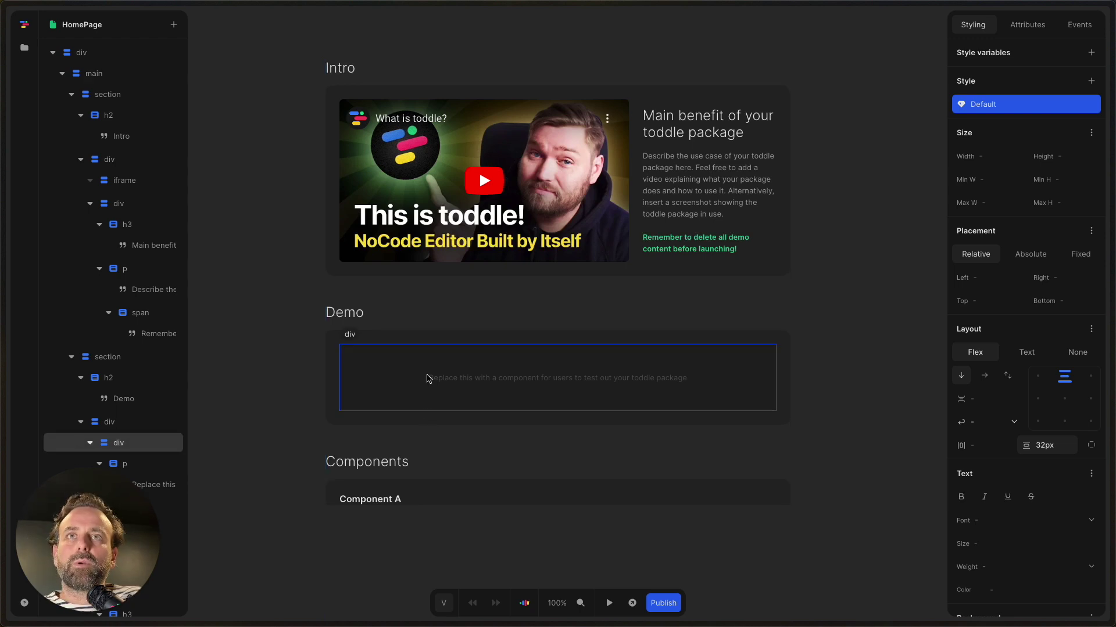
# Open the project's pages and components overview with ⌘K and start a new component
pyautogui.click(278, 221)
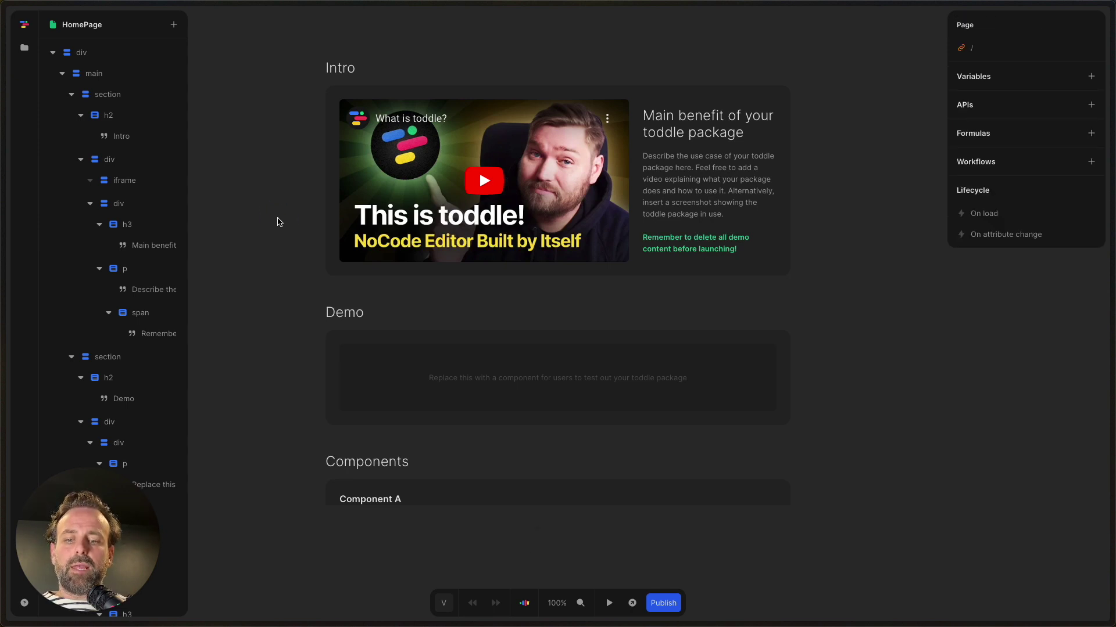
pyautogui.press('super')
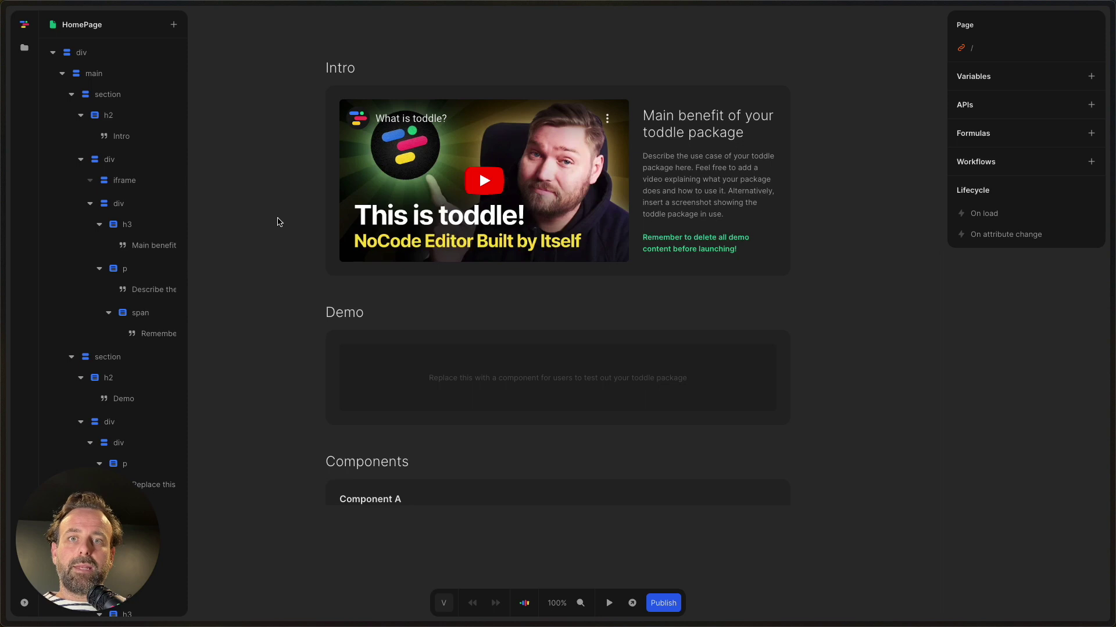
pyautogui.press('super+k')
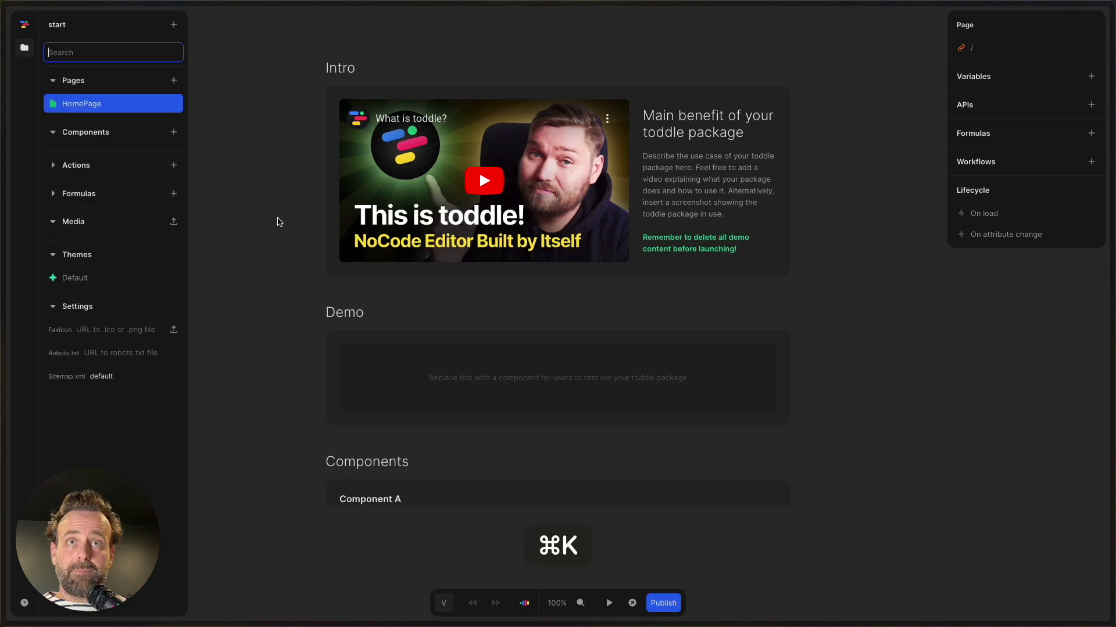
pyautogui.click(174, 132)
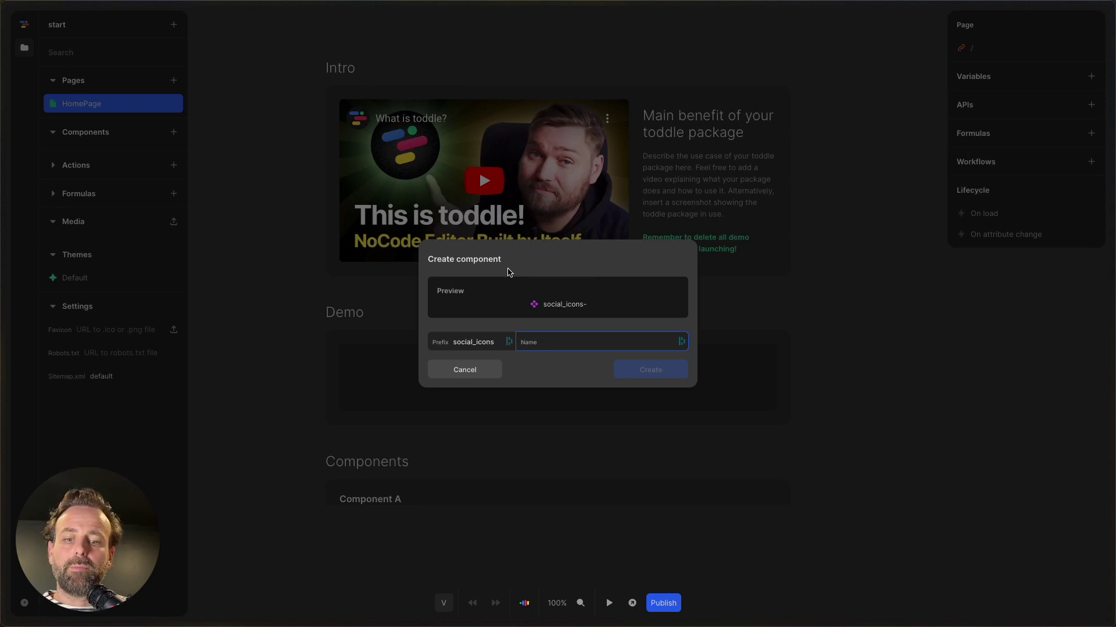
# Create the facebook component, paste the svg icon into its root, and select the svg
pyautogui.write('facebook')
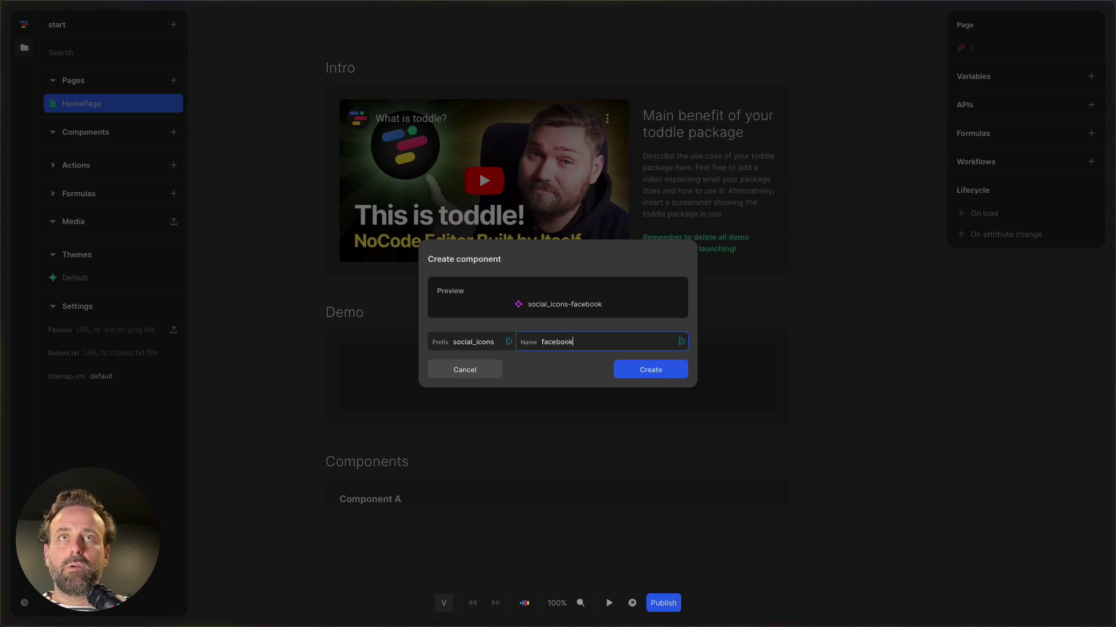
pyautogui.press('Return')
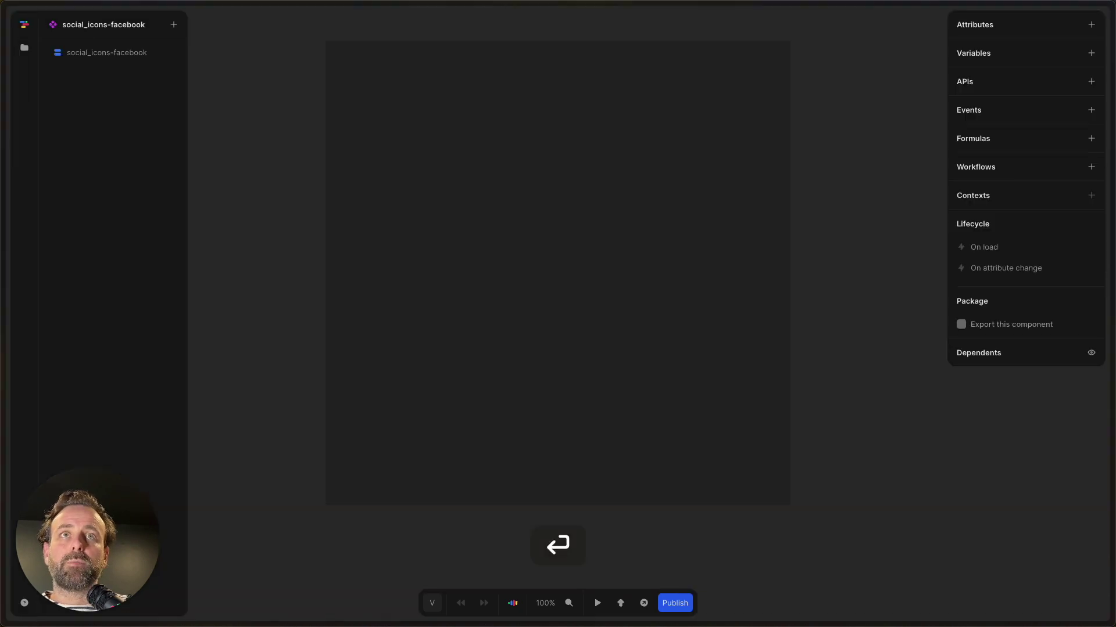
pyautogui.click(145, 58)
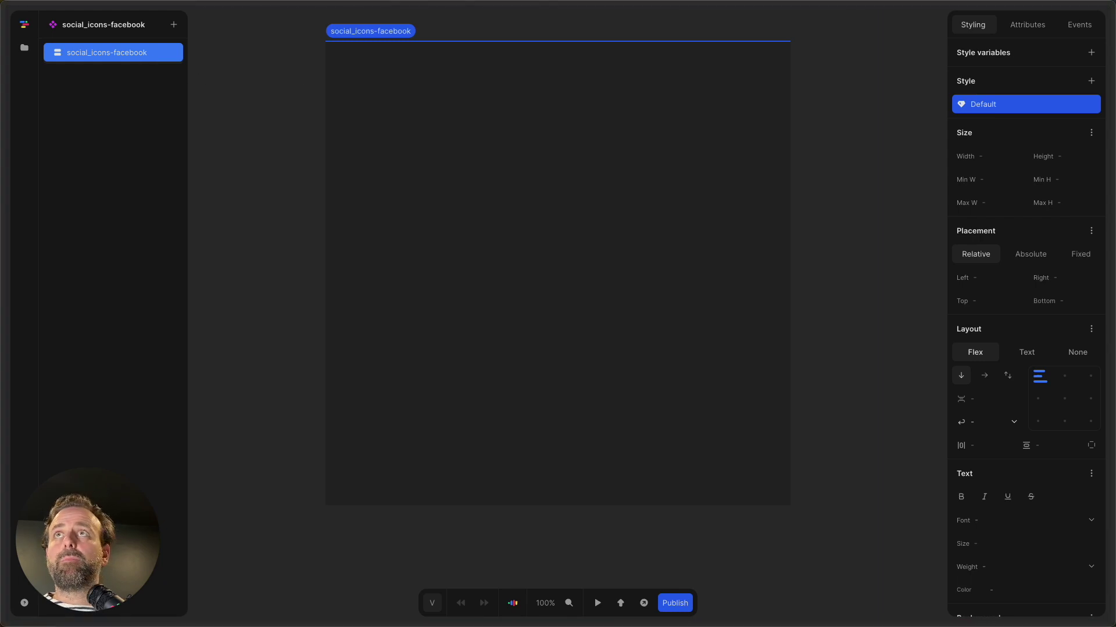
pyautogui.press('super+c')
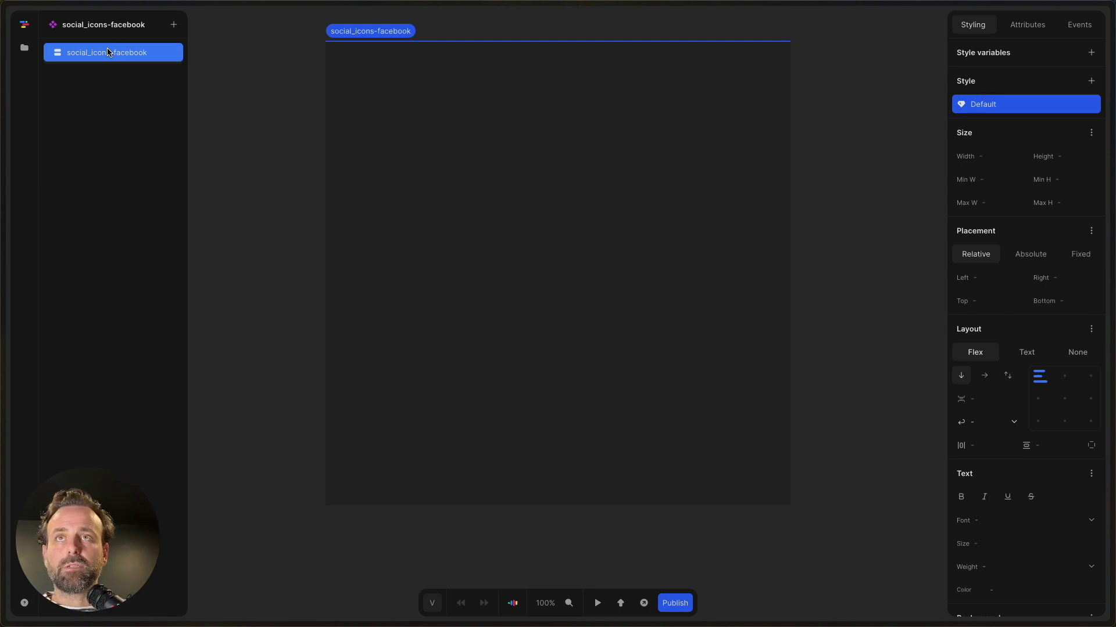
pyautogui.press('super+v')
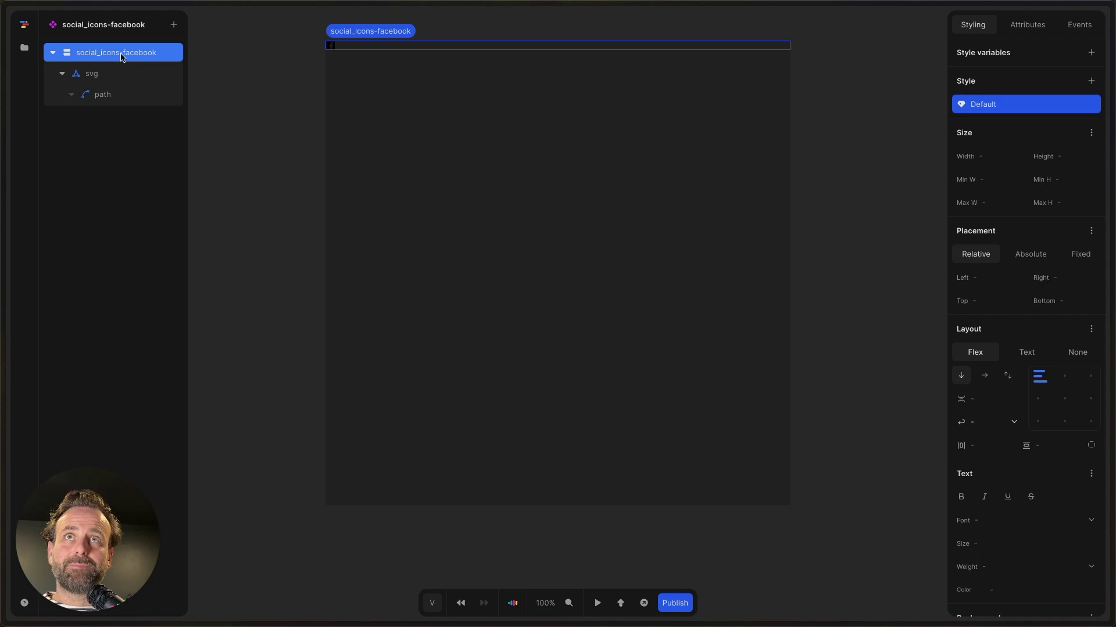
pyautogui.click(111, 77)
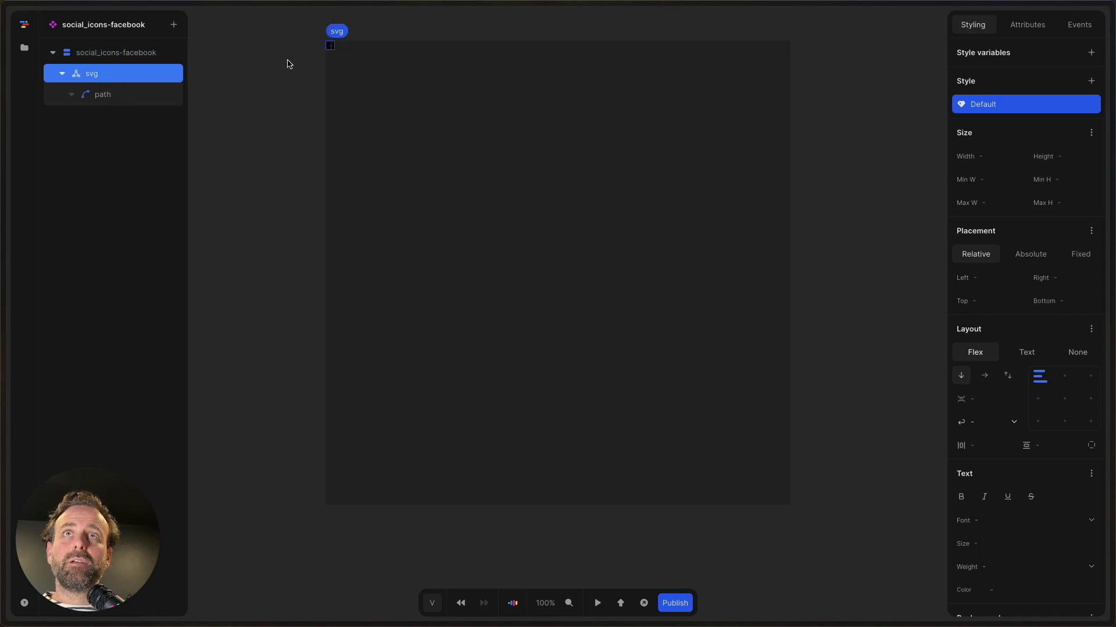
# Set the svg's text colour and background colour both to Inherit
pyautogui.press('super+equal')
pyautogui.press('super+equal')
pyautogui.press('super+equal')
pyautogui.press('super+equal')
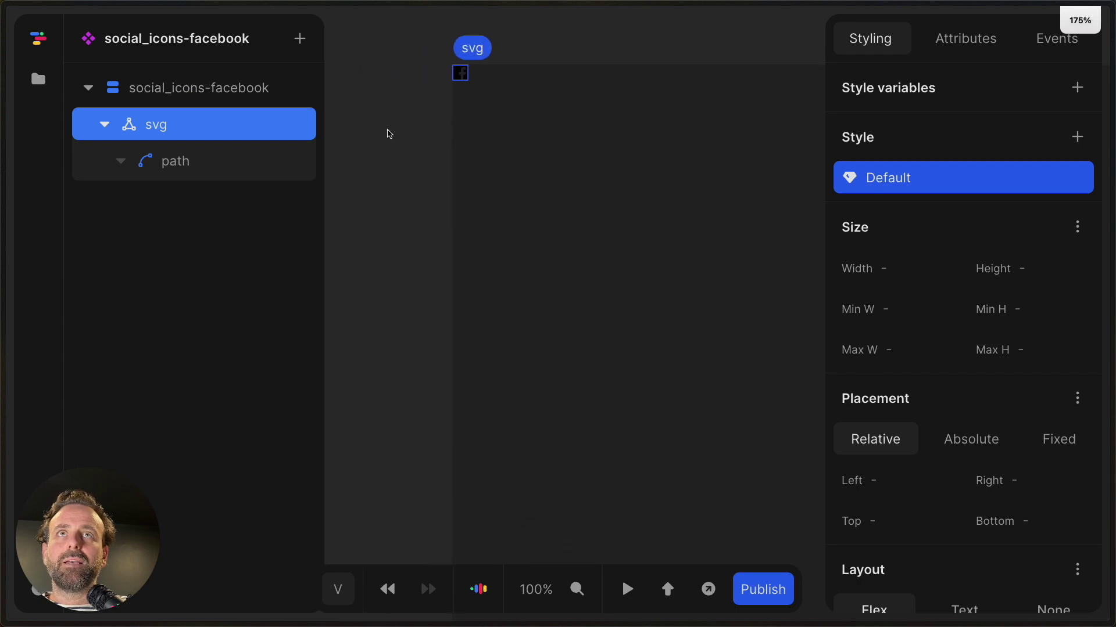
pyautogui.press('super+minus')
pyautogui.press('super+minus')
pyautogui.press('super+minus')
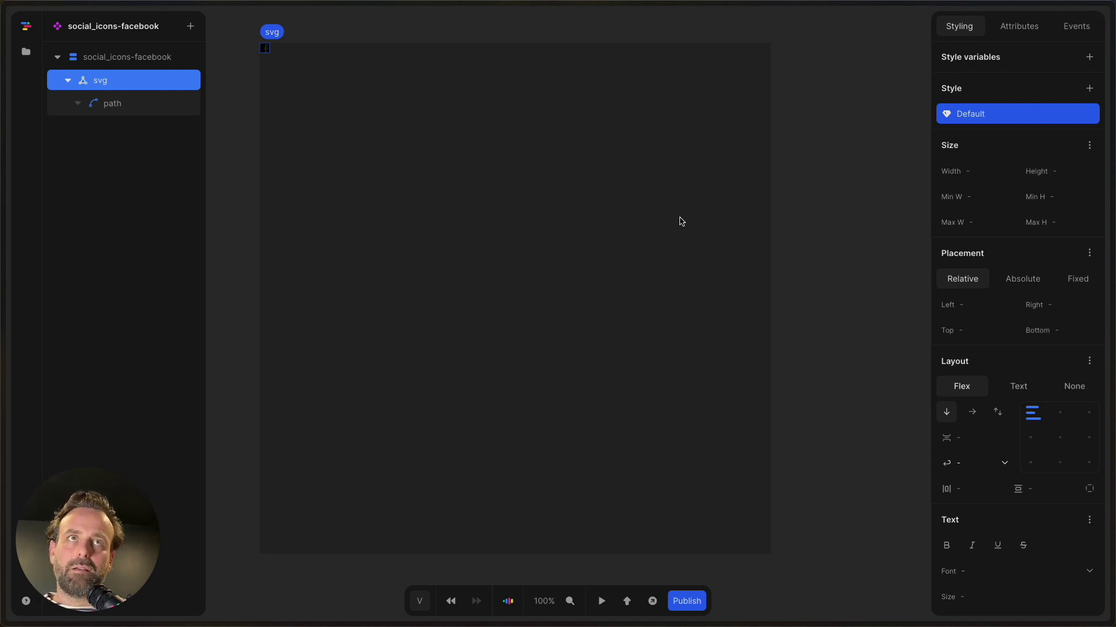
pyautogui.moveTo(787, 290)
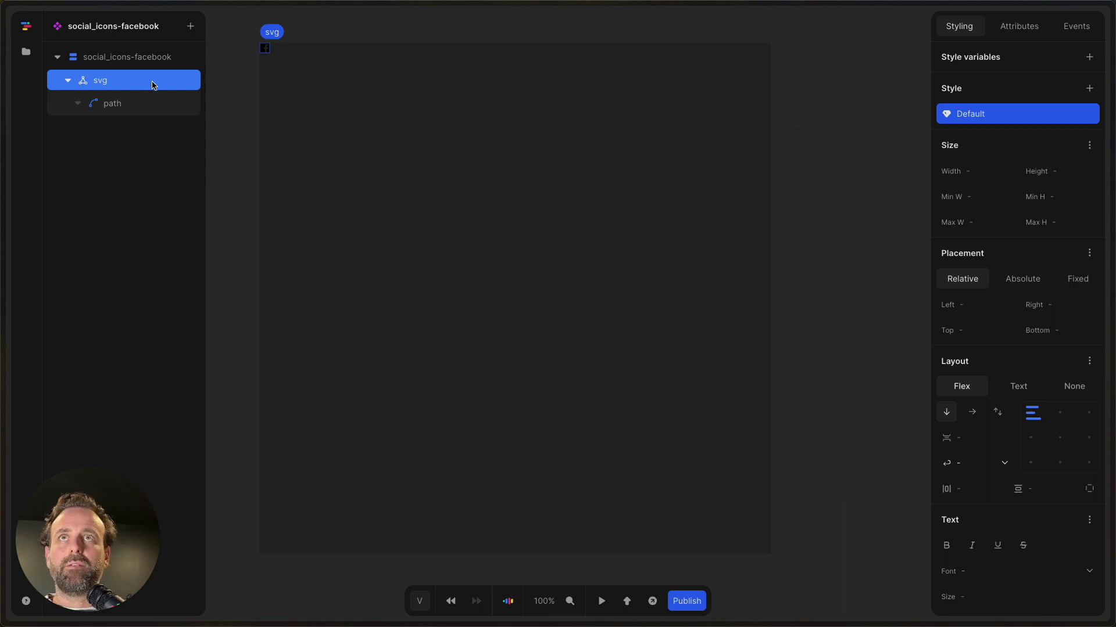
pyautogui.scroll(-4, 1023, 454)
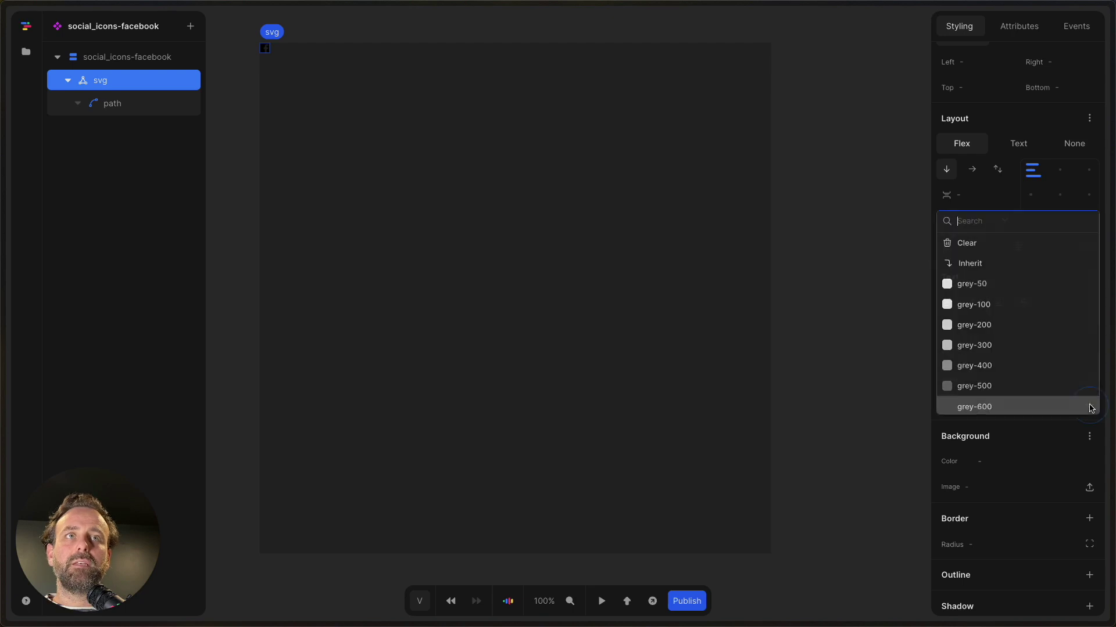
pyautogui.click(1088, 405)
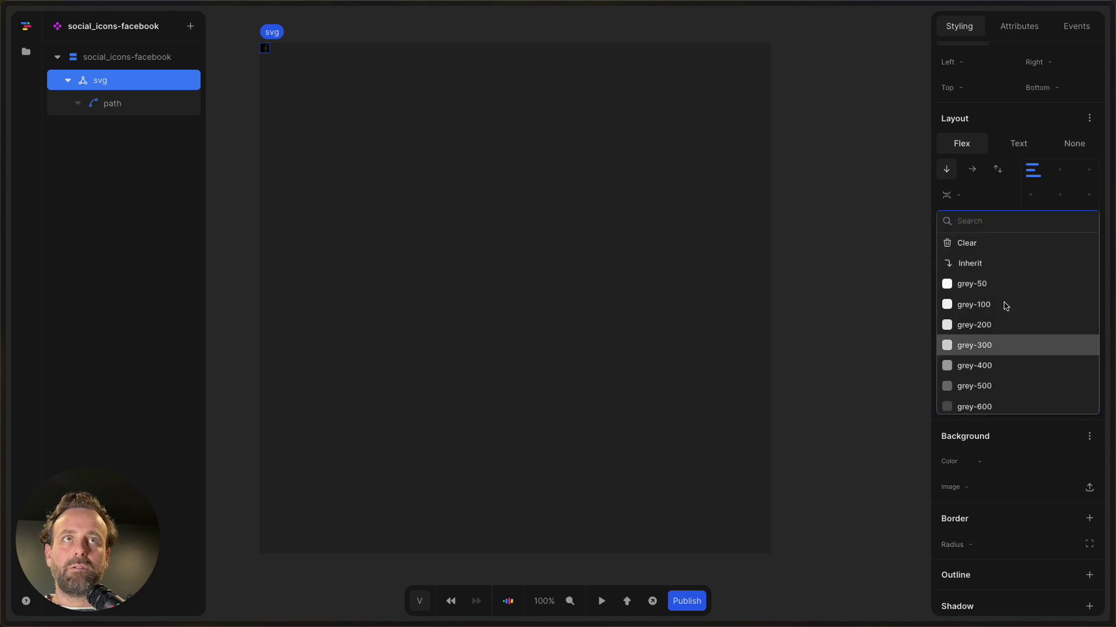
pyautogui.click(1010, 270)
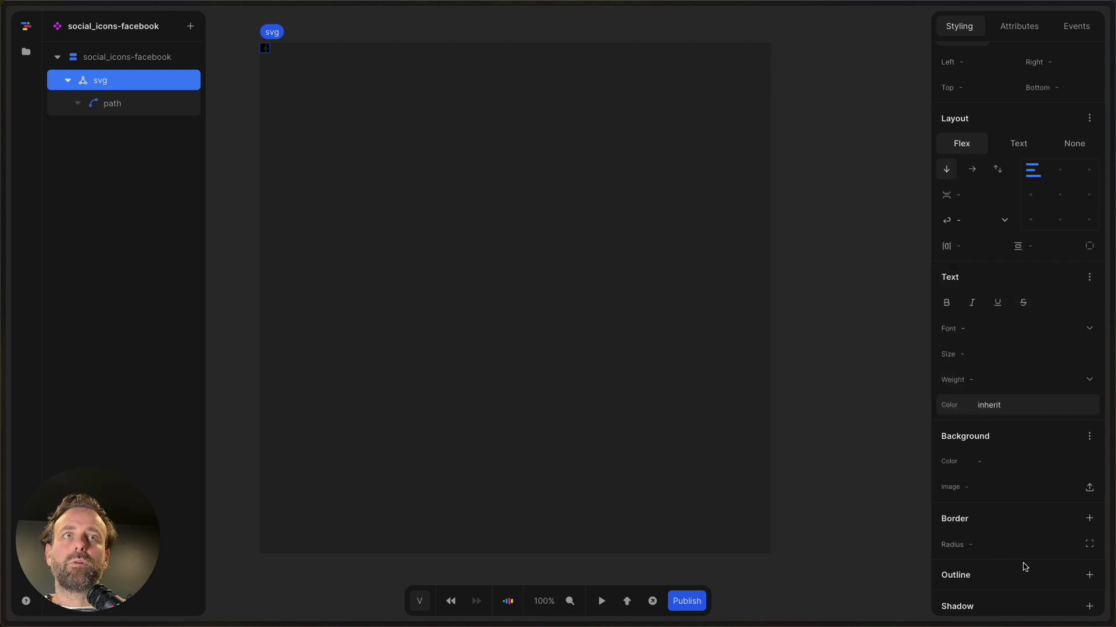
pyautogui.scroll(-2, 997, 421)
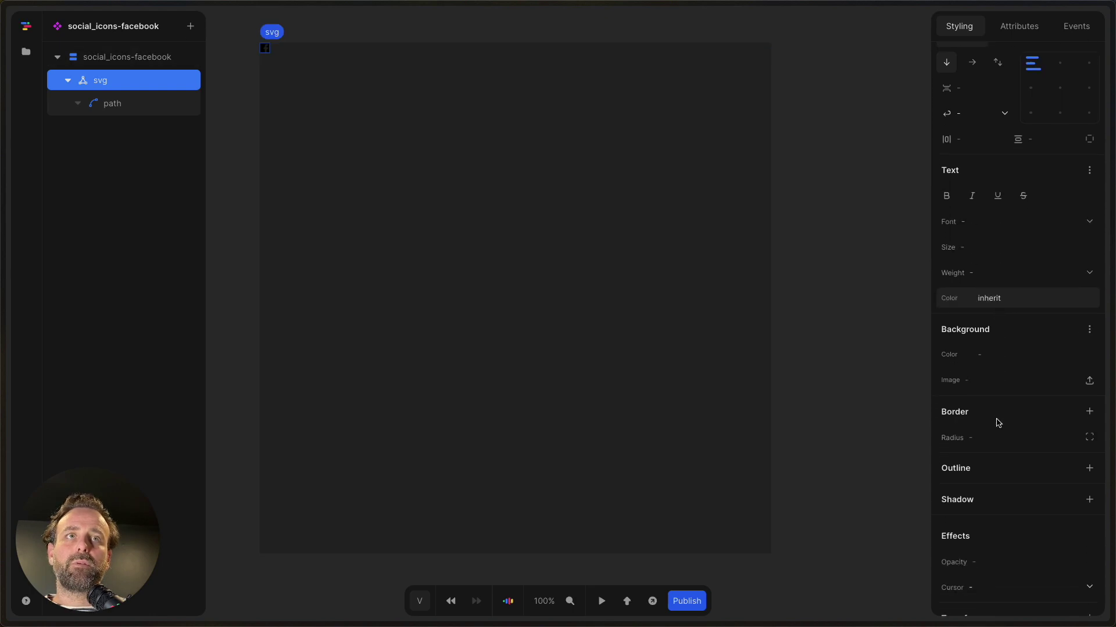
pyautogui.click(1089, 328)
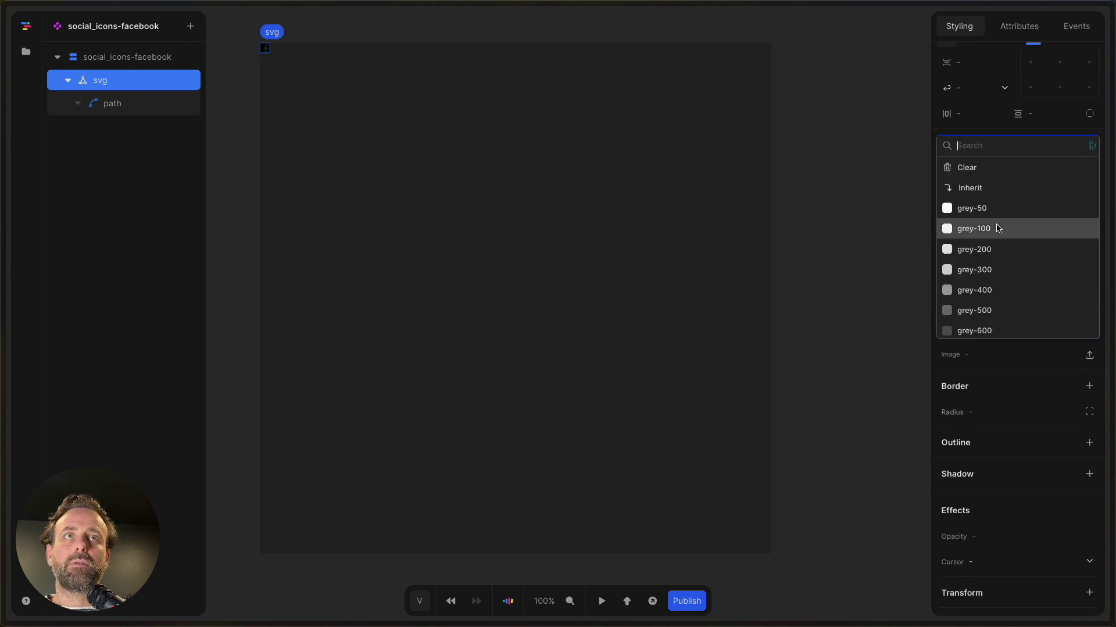
pyautogui.click(989, 187)
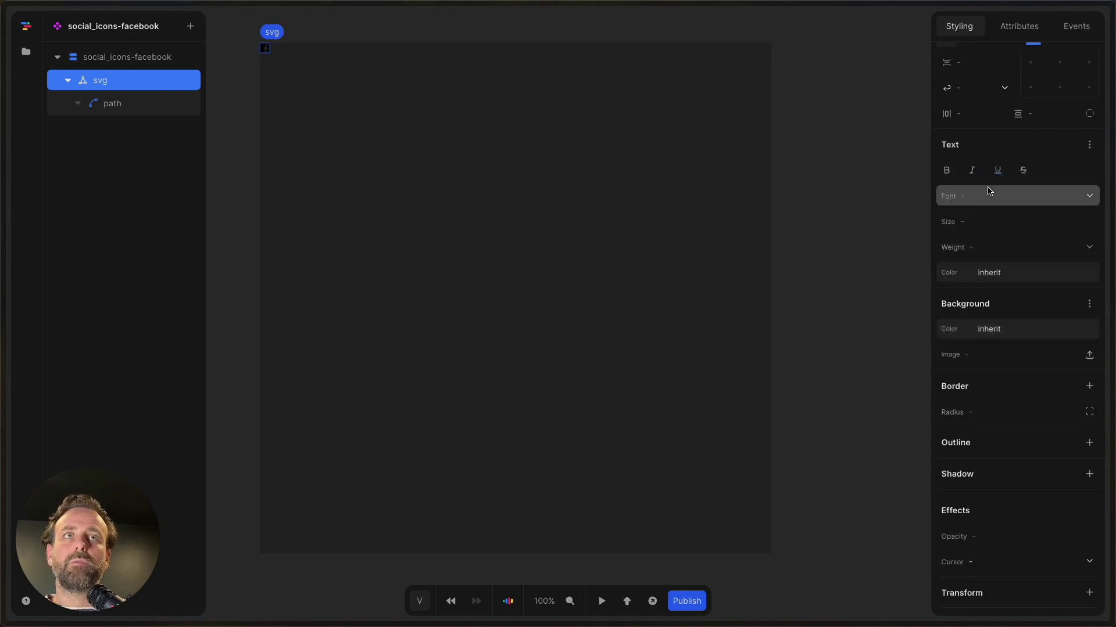
# Create the social_icons-instagram component and paste the svg icon into it
pyautogui.click(30, 53)
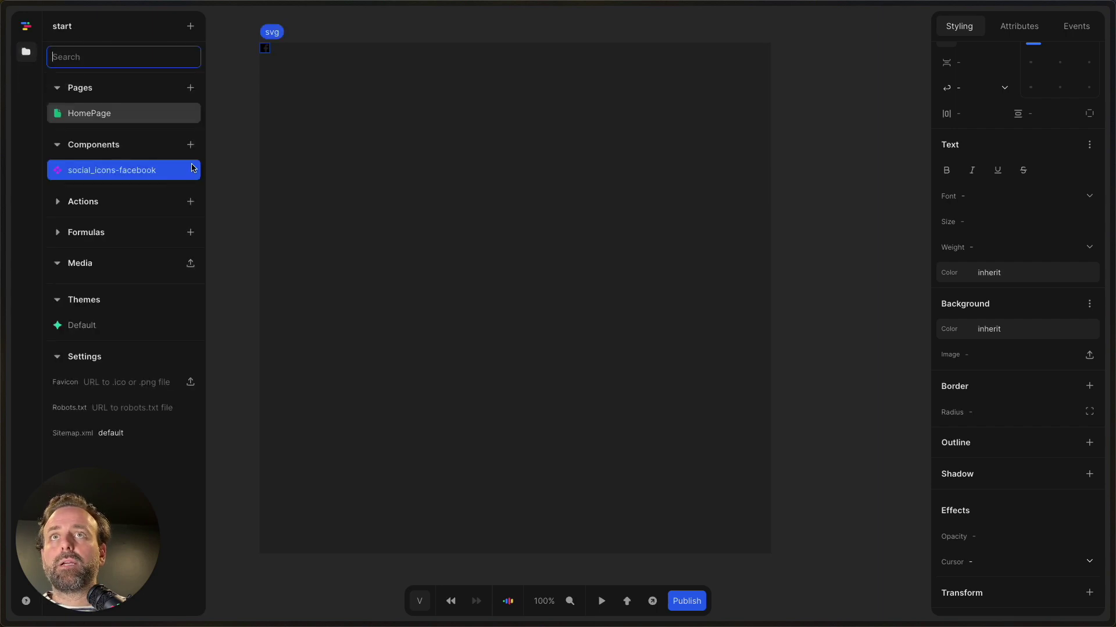
pyautogui.click(190, 145)
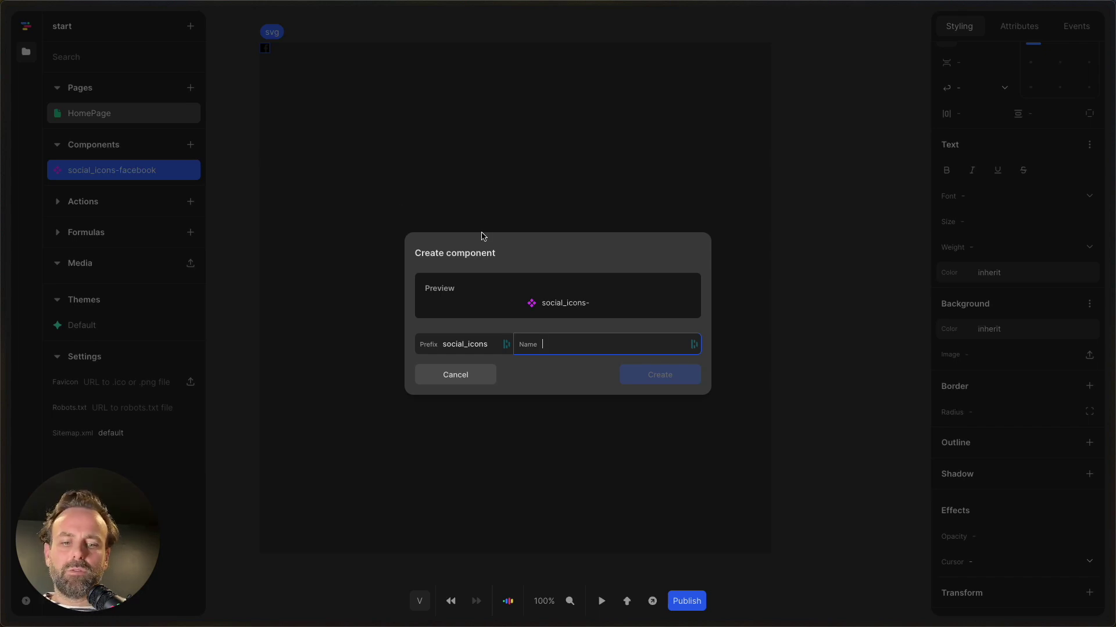
pyautogui.write('instagram')
pyautogui.press('Return')
pyautogui.press('super+a')
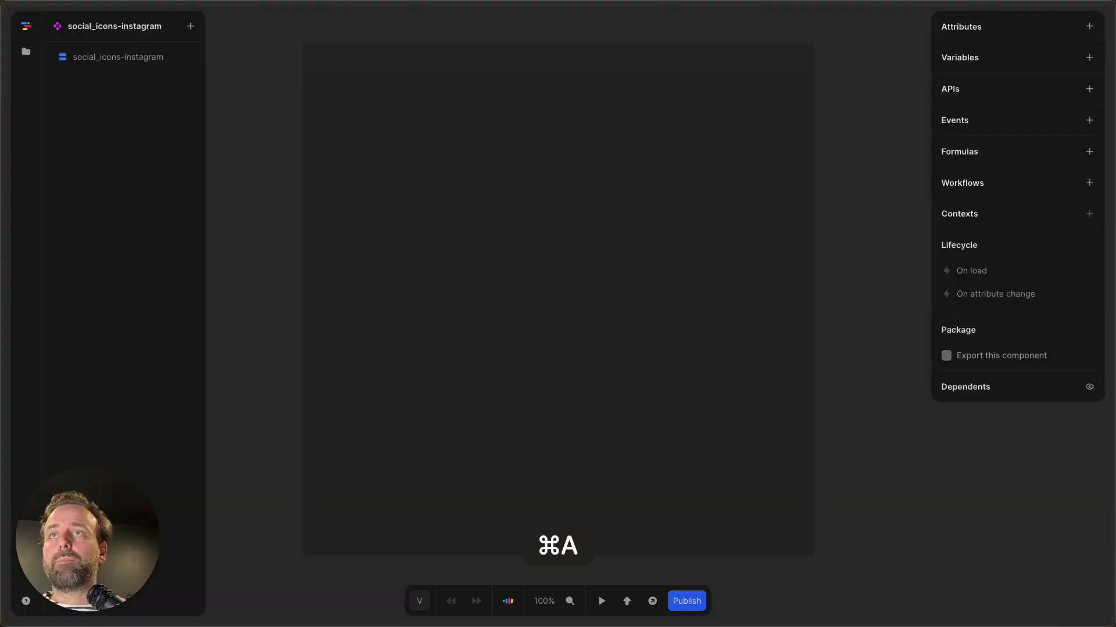
pyautogui.press('super+v')
pyautogui.scroll(-5, 1017, 348)
# Create the social_icons-linkedin component and copy its svg icon
pyautogui.click(26, 51)
pyautogui.click(191, 146)
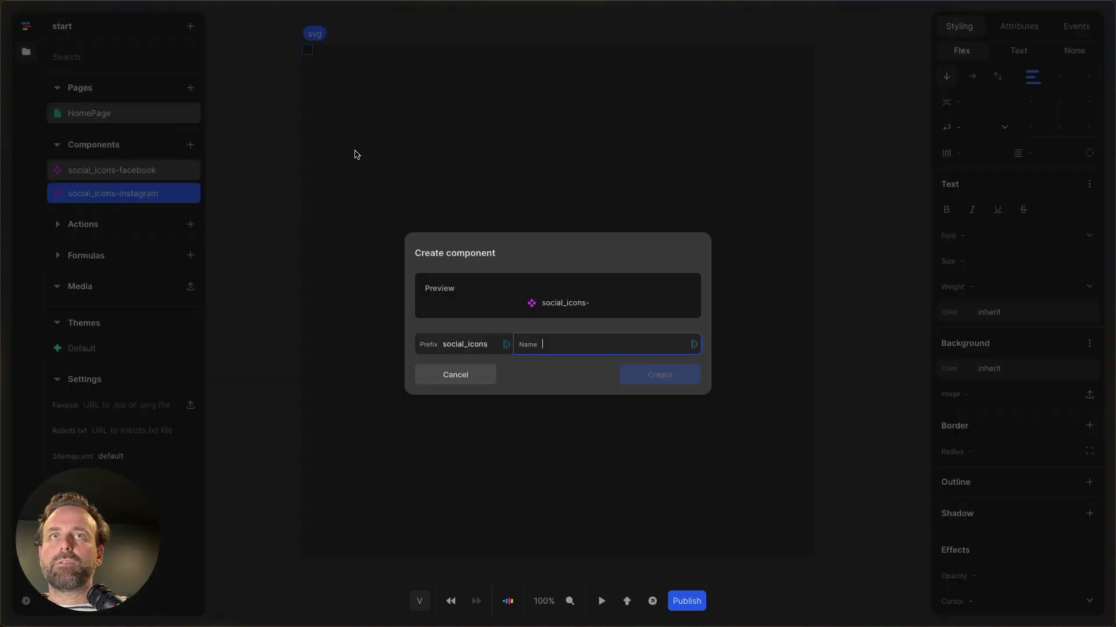
pyautogui.write('linkedin')
pyautogui.press('Return')
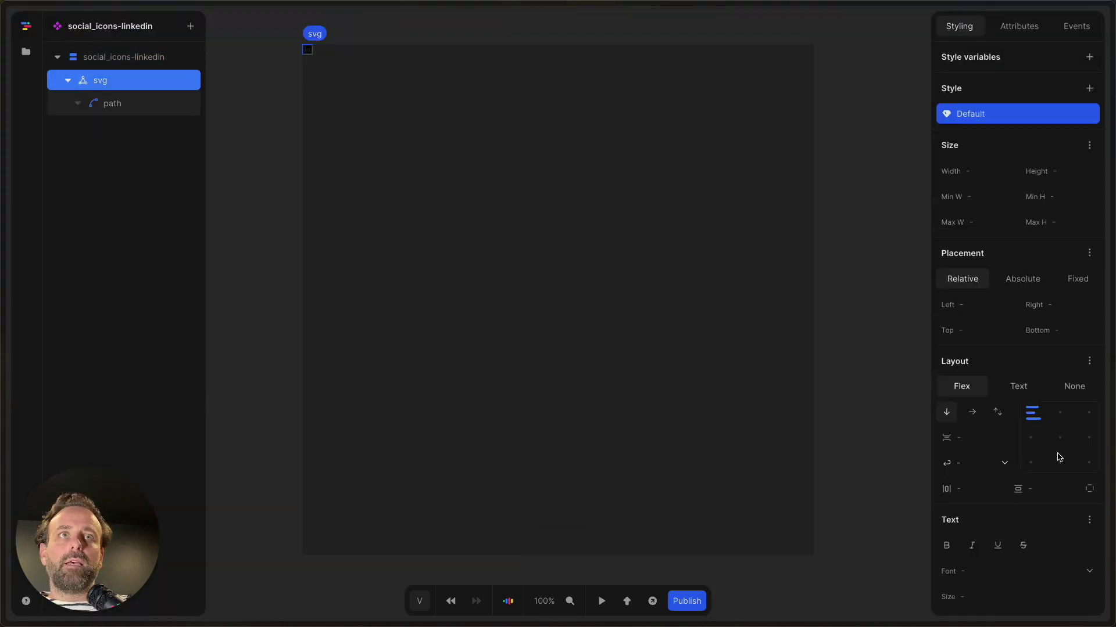
pyautogui.scroll(-5, 1102, 436)
pyautogui.press('super+a')
pyautogui.press('super+c')
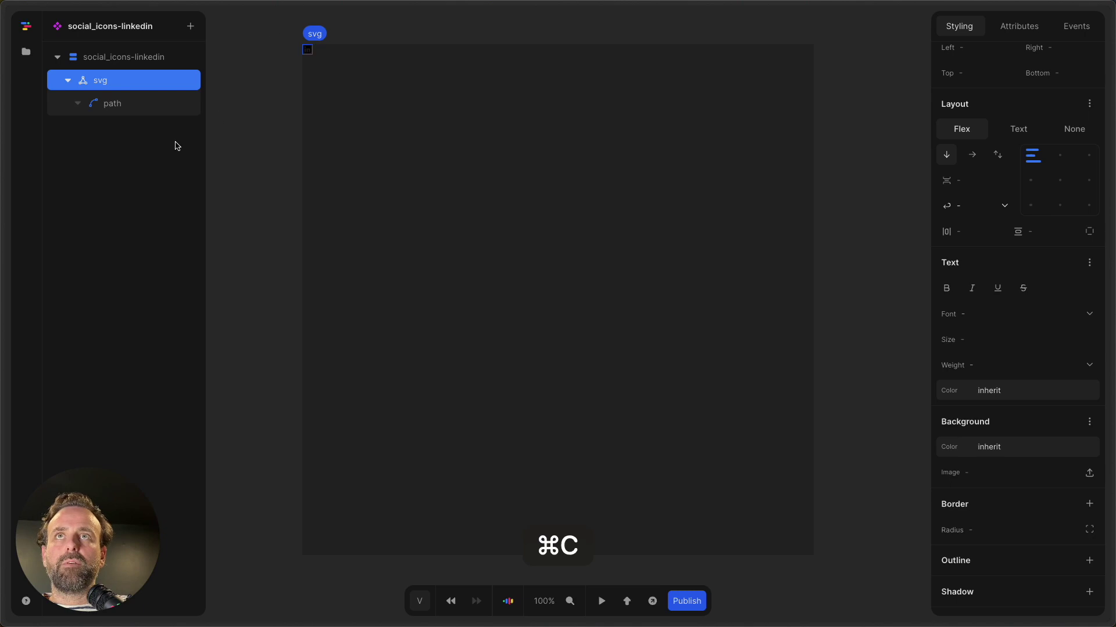
# Create the social_icons-mastodon and social_icons-snapchat components with their icons
pyautogui.click(24, 54)
pyautogui.click(190, 144)
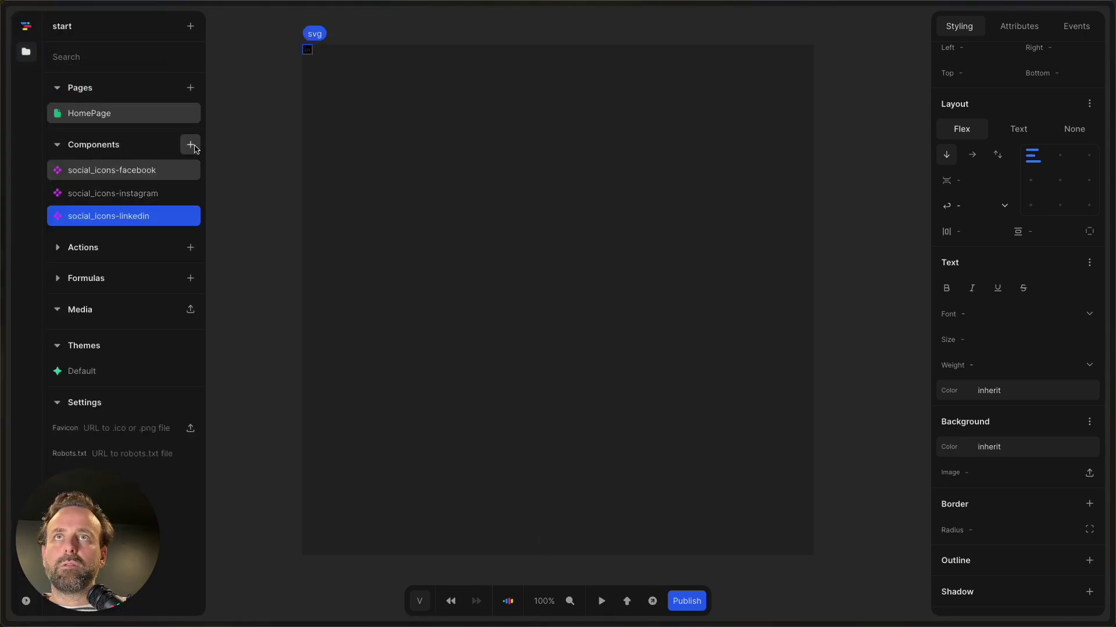
pyautogui.write('mastodon')
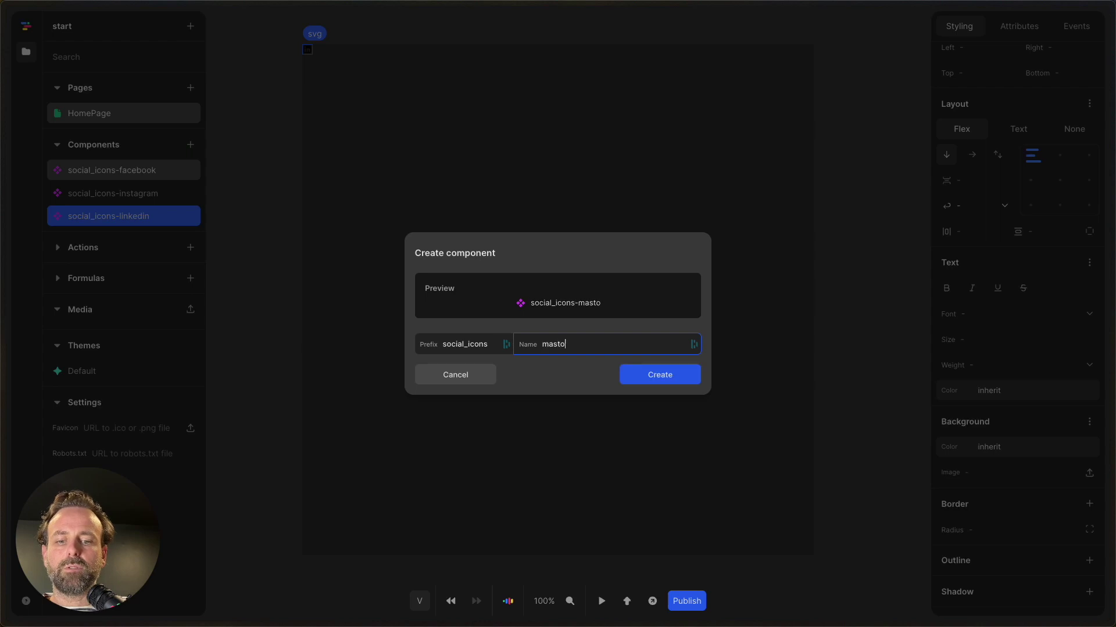
pyautogui.click(668, 378)
pyautogui.click(1016, 364)
pyautogui.press('Escape')
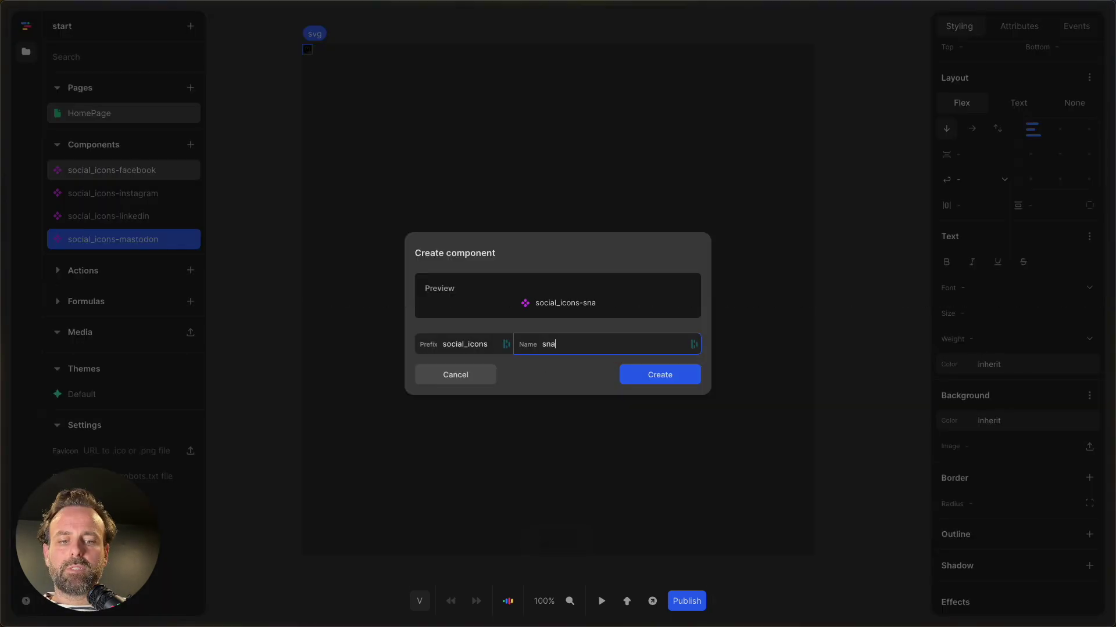
pyautogui.write('chat')
pyautogui.click(669, 375)
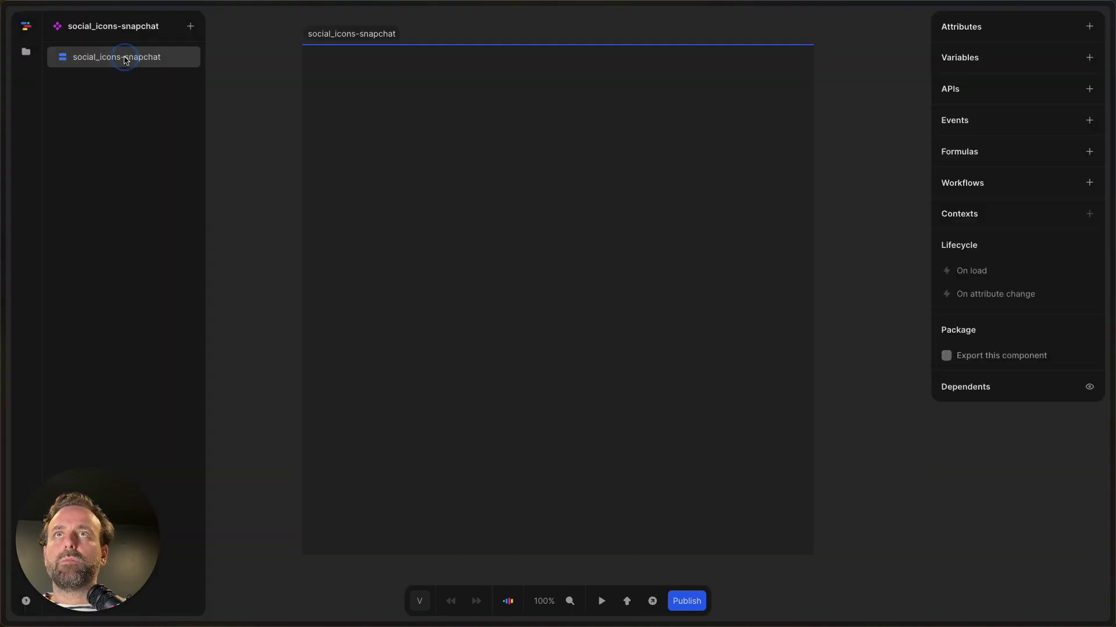
pyautogui.press('super+c')
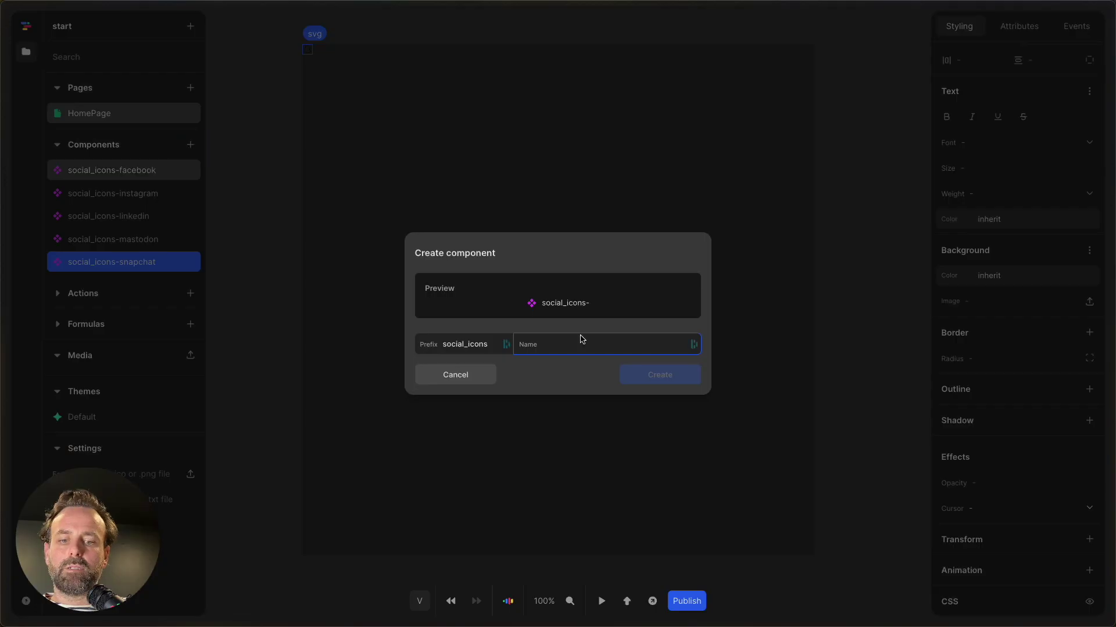
# Create the social_icons-tiktok and social_icons-x components, then return to HomePage
pyautogui.write('tiktok')
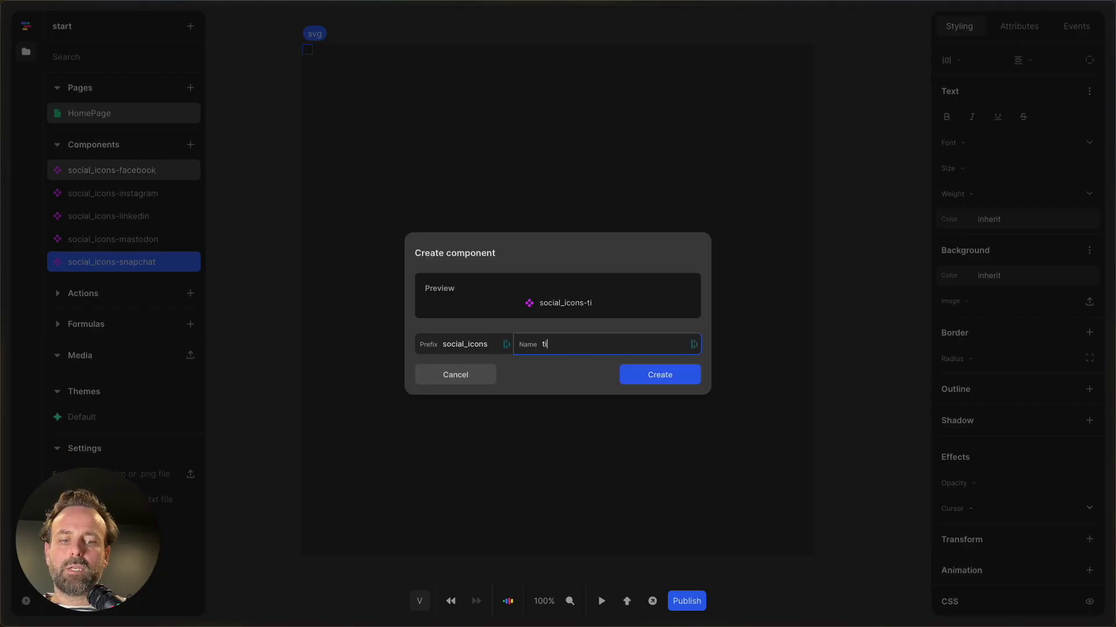
pyautogui.click(651, 379)
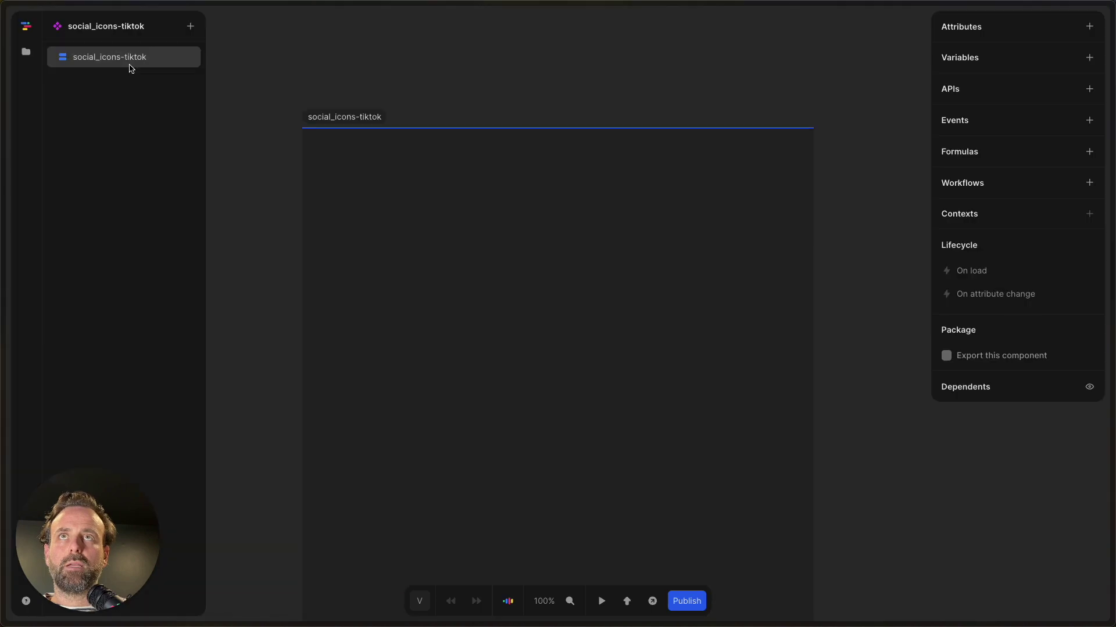
pyautogui.press('super+a')
pyautogui.press('super+c')
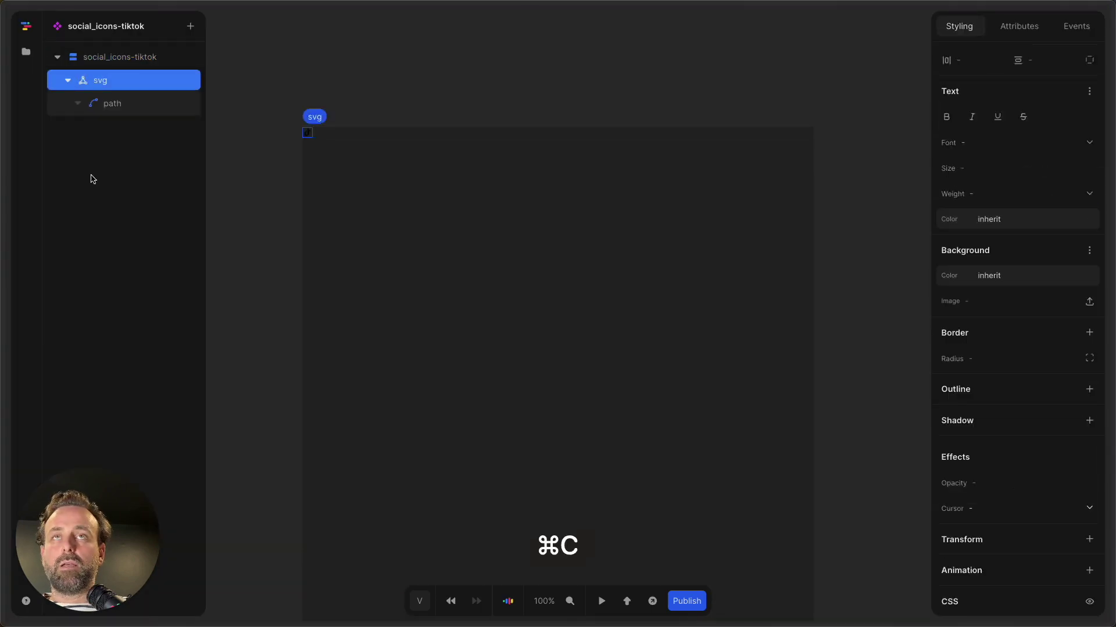
pyautogui.click(26, 52)
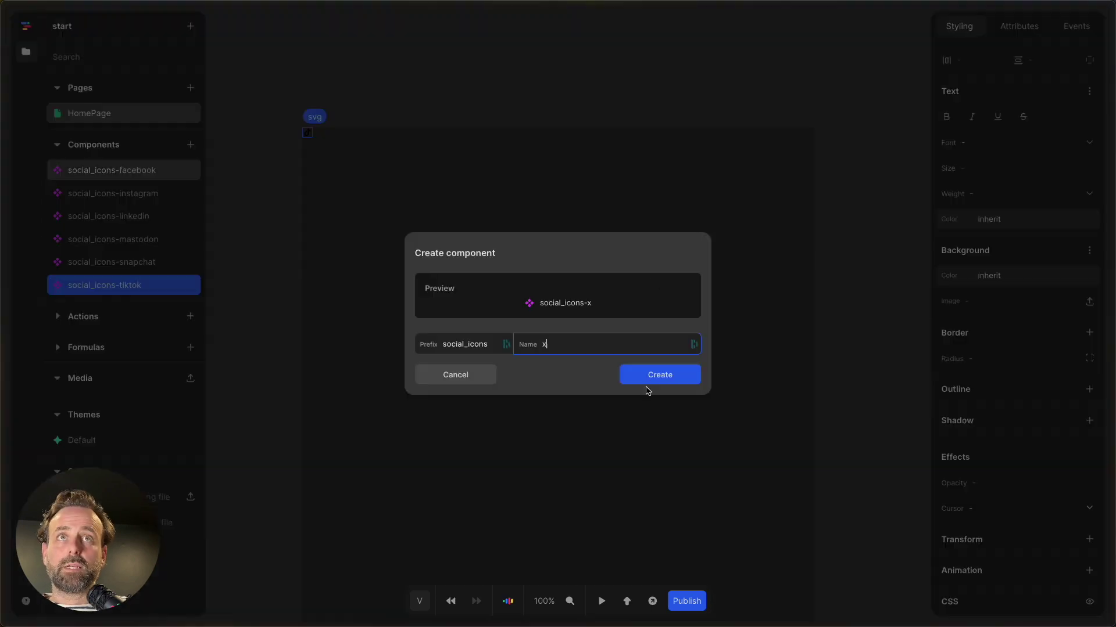
pyautogui.click(651, 378)
pyautogui.click(1088, 267)
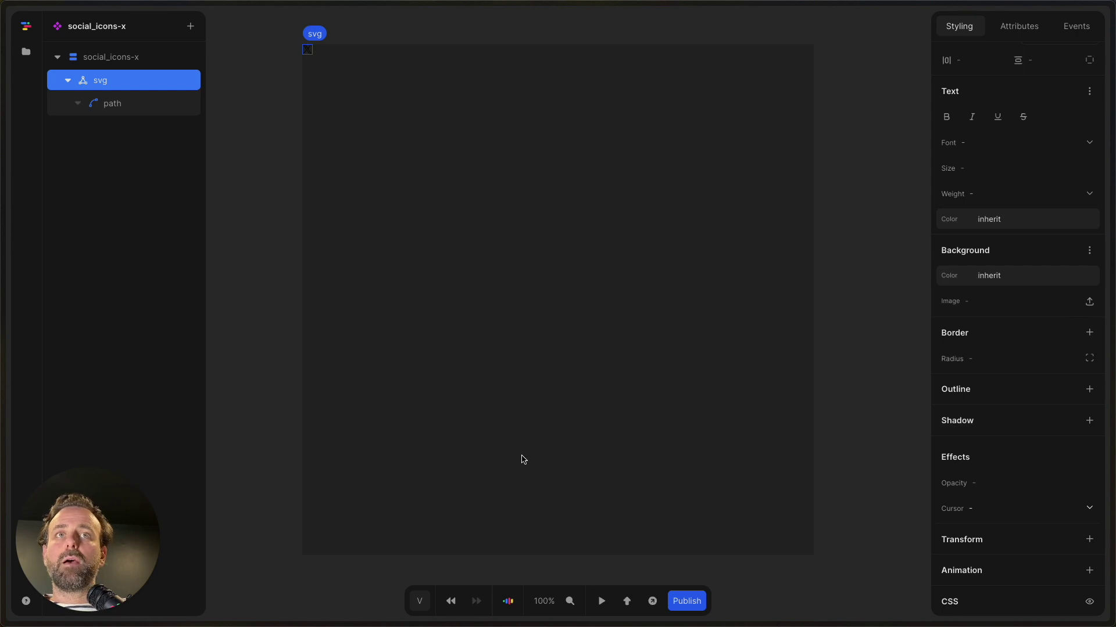
pyautogui.click(29, 53)
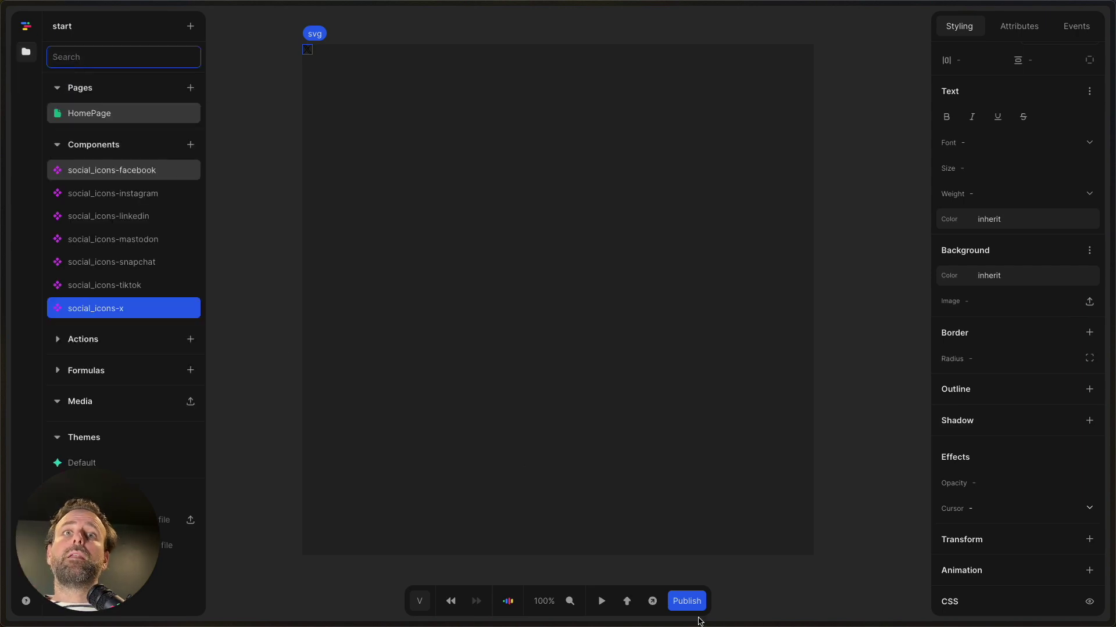
pyautogui.click(85, 115)
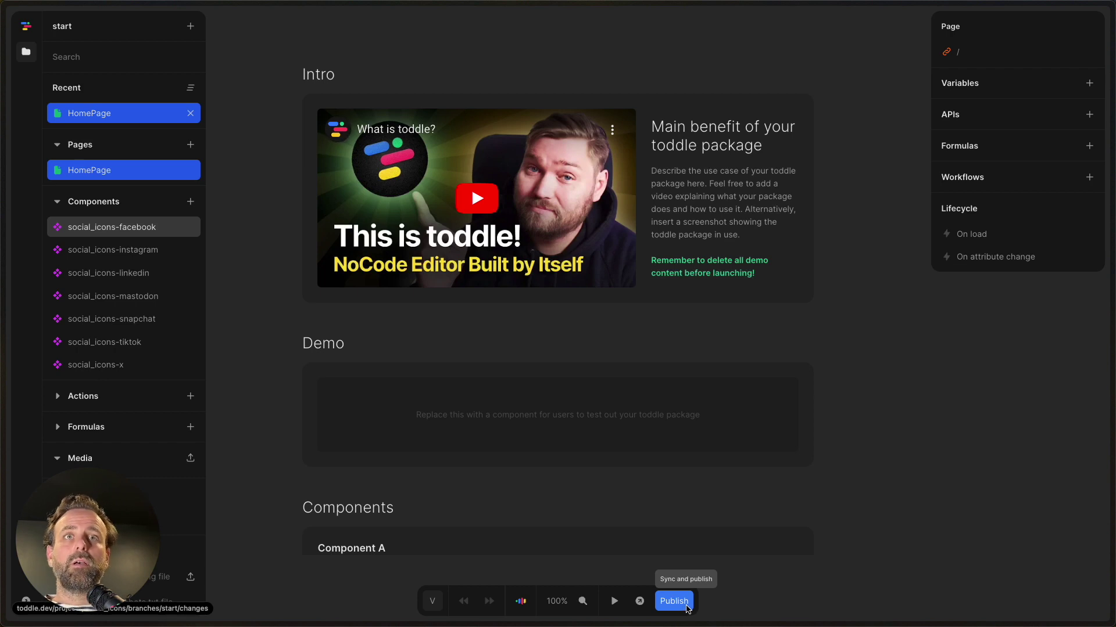
# Publish the branch with the comment 'Added icons anith inherited text and background color.'
pyautogui.click(677, 601)
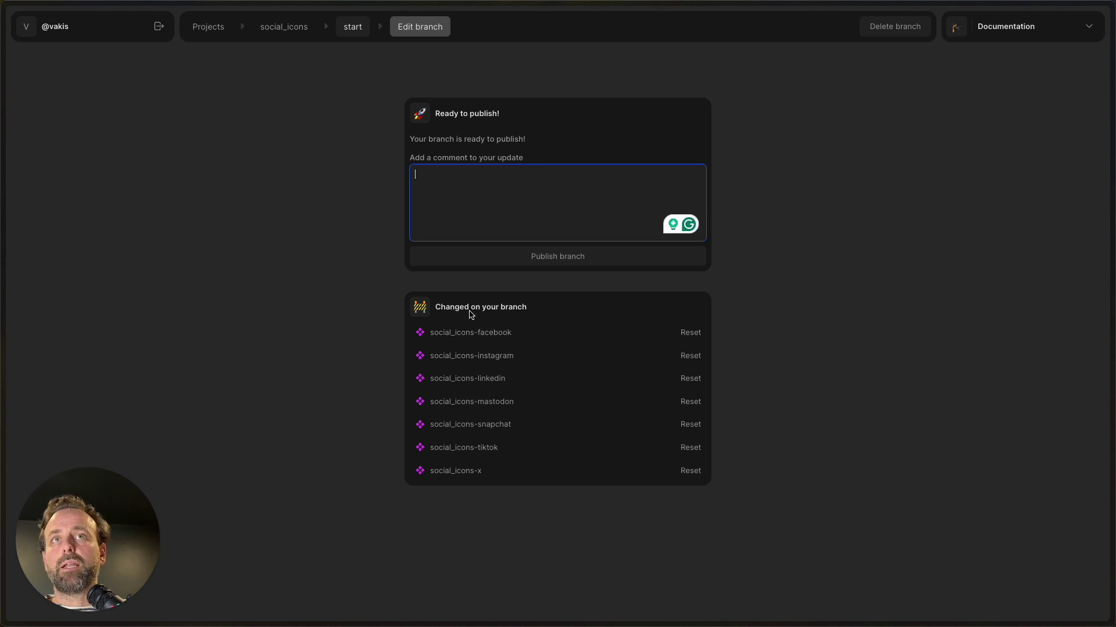
pyautogui.click(482, 216)
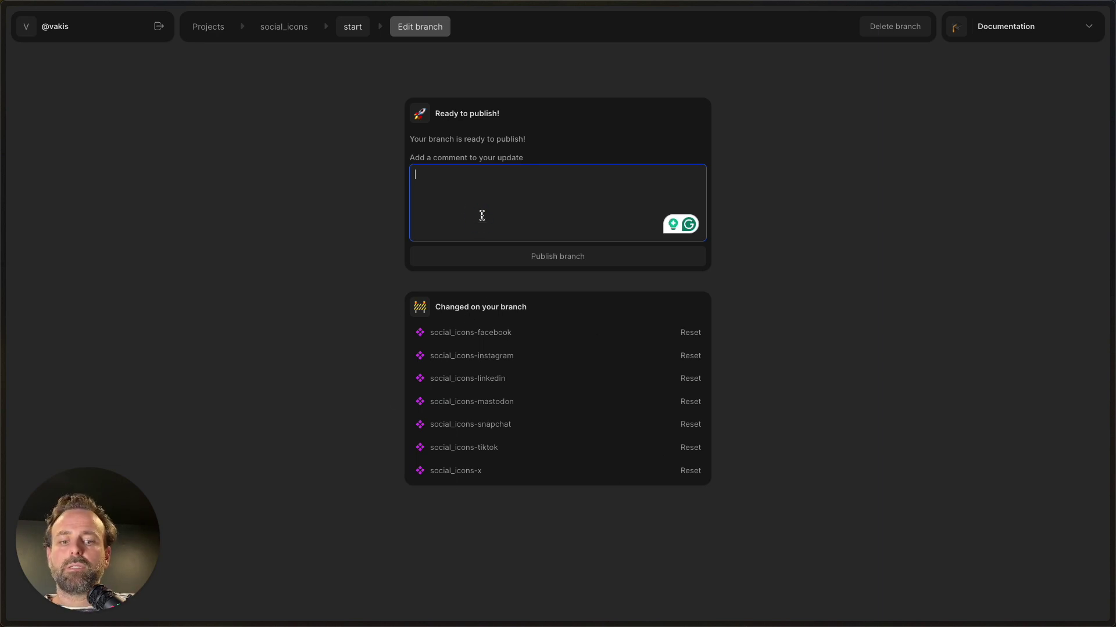
pyautogui.write('Added i')
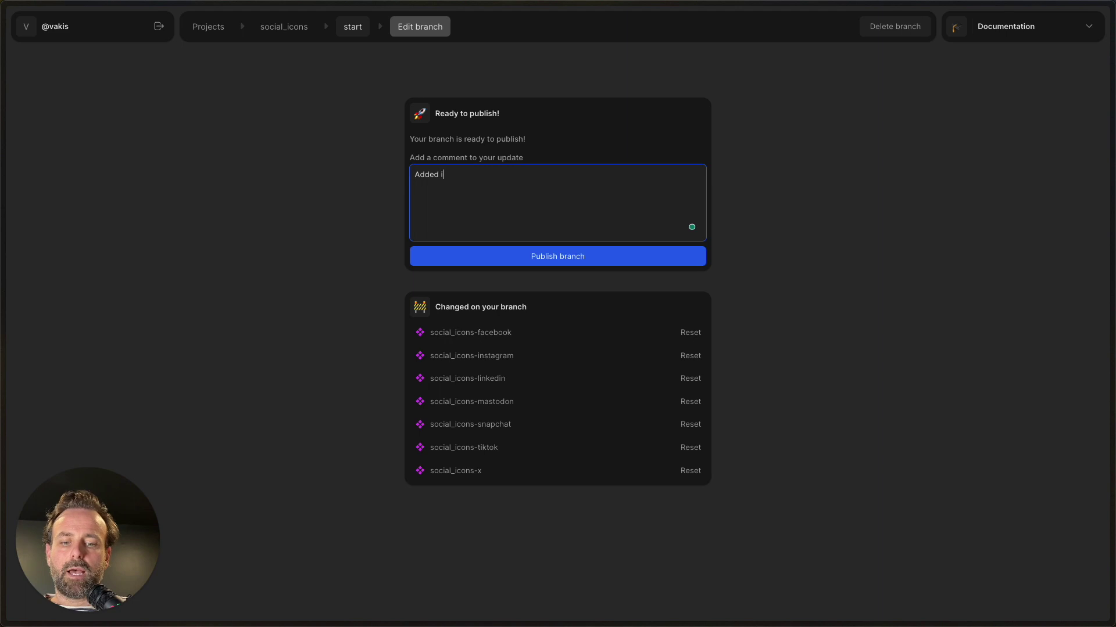
pyautogui.write('cons and')
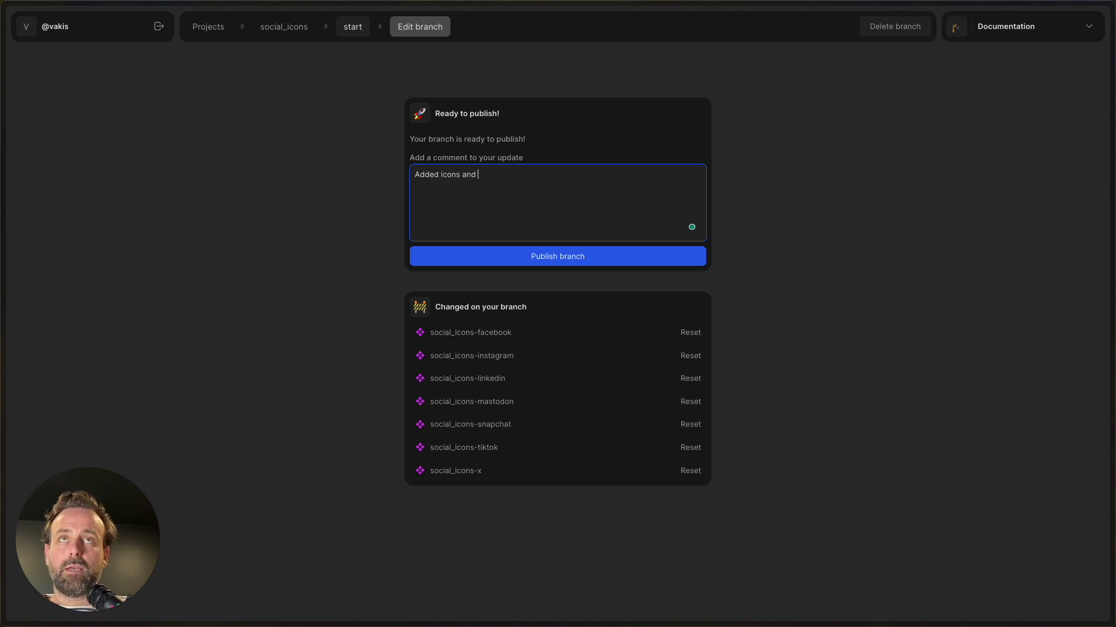
pyautogui.press('BackSpace')
pyautogui.press('BackSpace')
pyautogui.press('BackSpace')
pyautogui.press('BackSpace')
pyautogui.write('with')
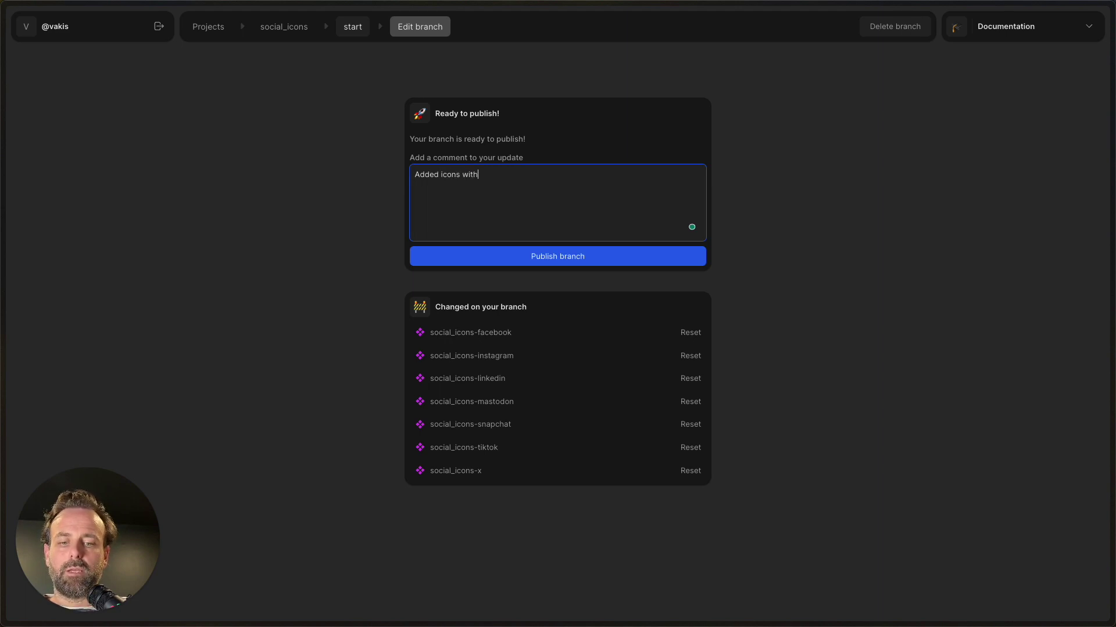
pyautogui.write(' inherited')
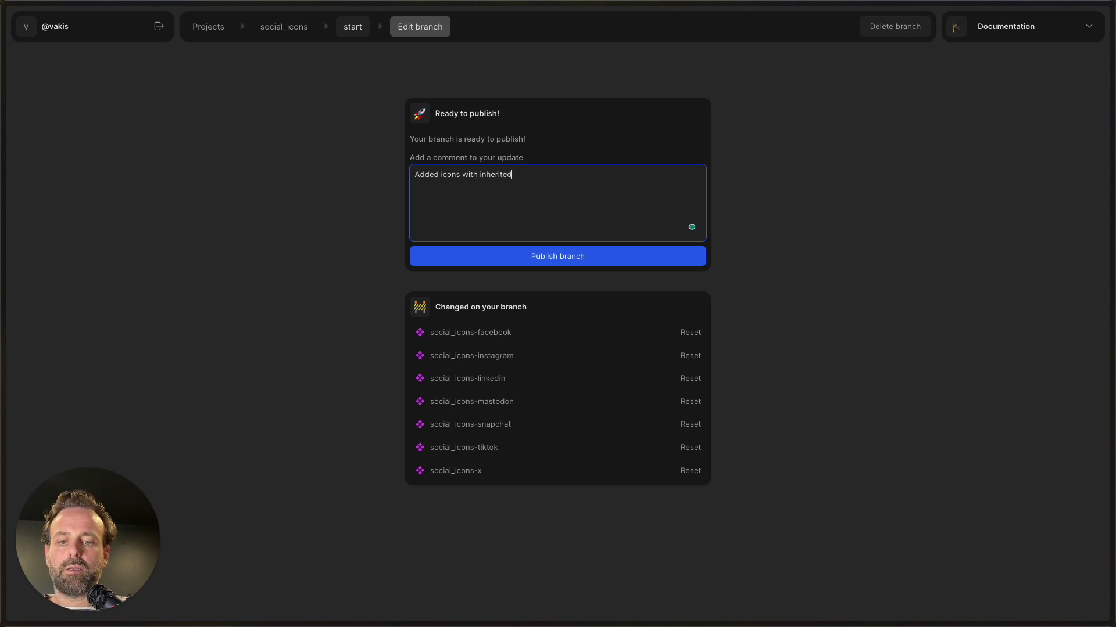
pyautogui.write(' text and ')
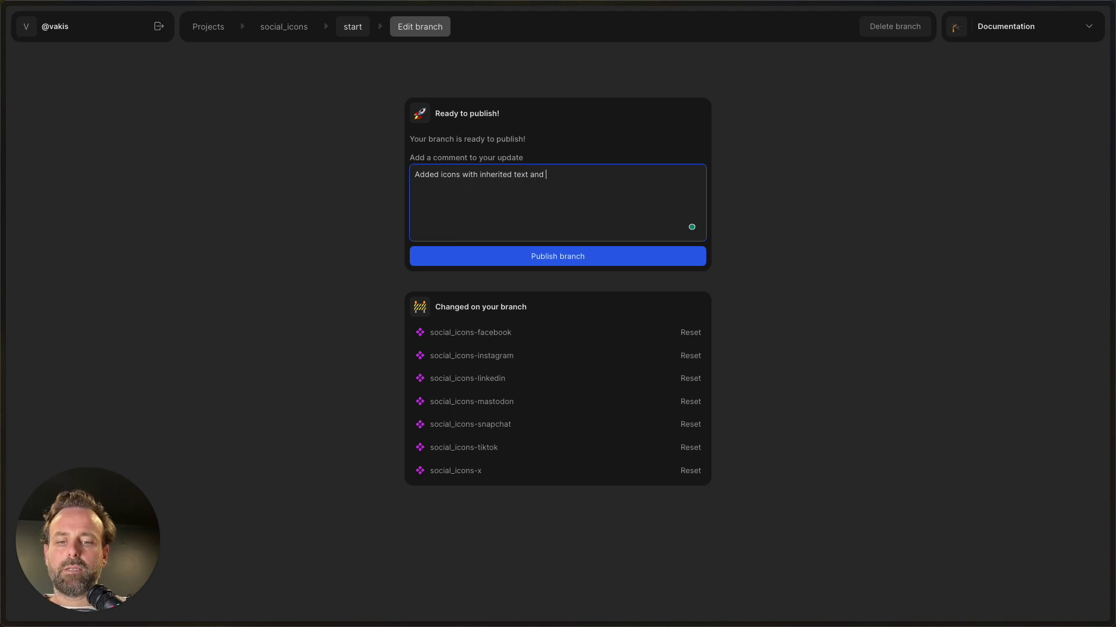
pyautogui.write('background')
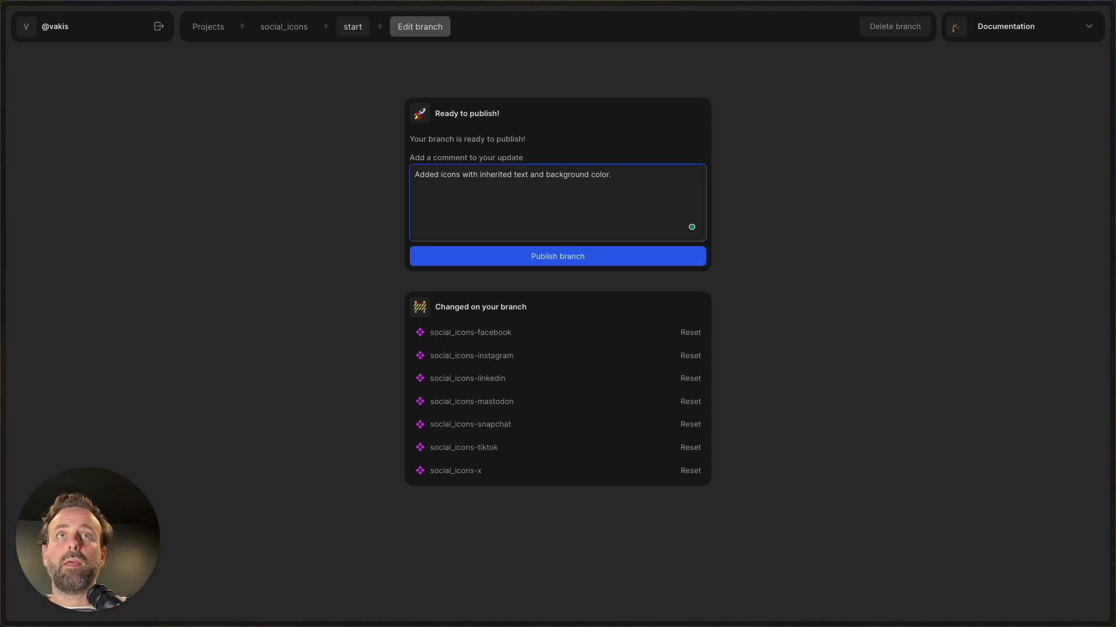
pyautogui.write(' color.')
pyautogui.click(526, 260)
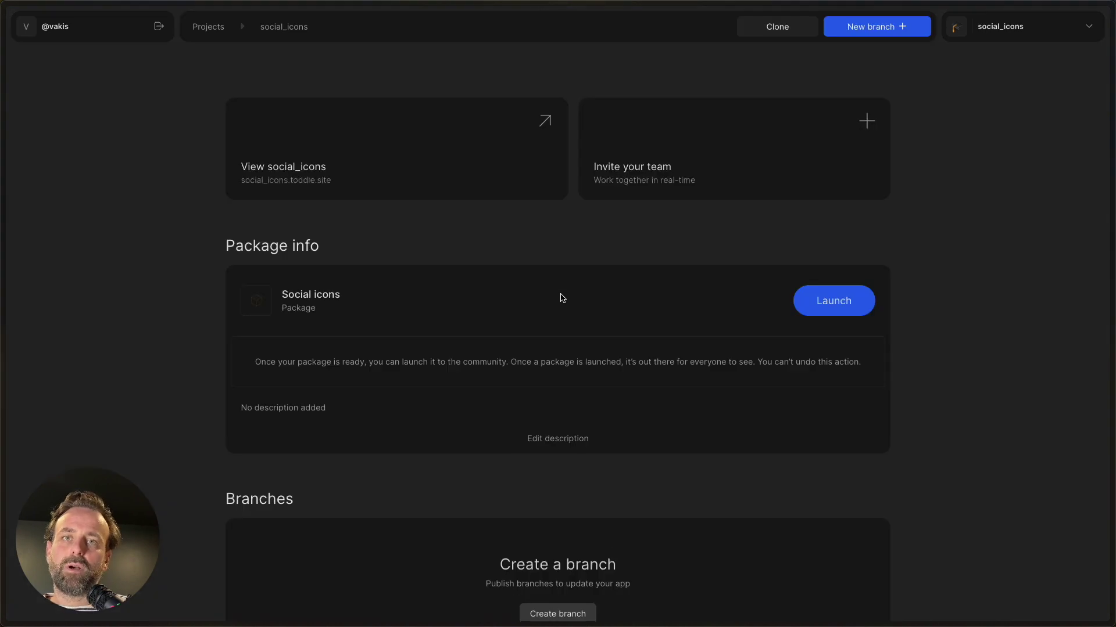
# Review the live version in the project overview's History, then start a new branch
pyautogui.scroll(-5, 570, 331)
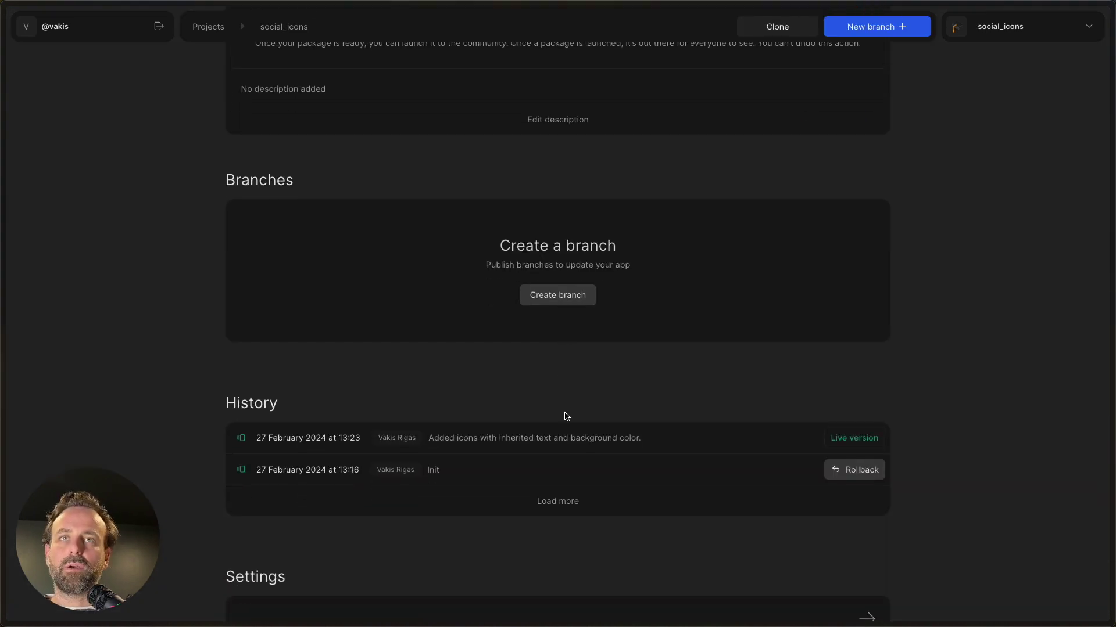
pyautogui.scroll(-1, 567, 416)
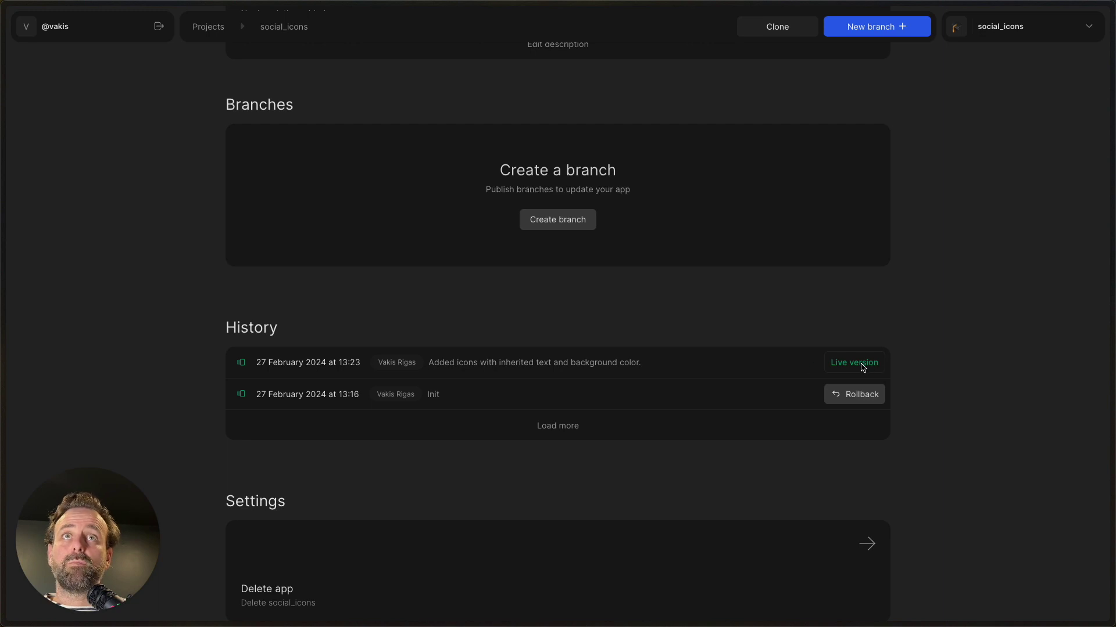
pyautogui.scroll(3, 814, 366)
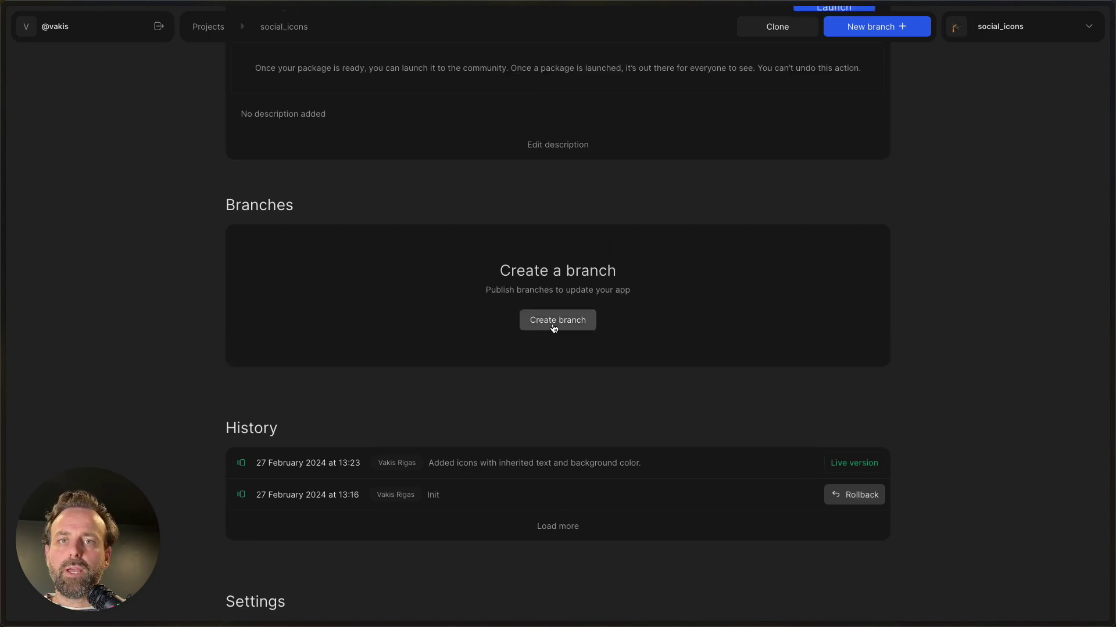
pyautogui.scroll(5, 554, 349)
pyautogui.scroll(-4, 560, 401)
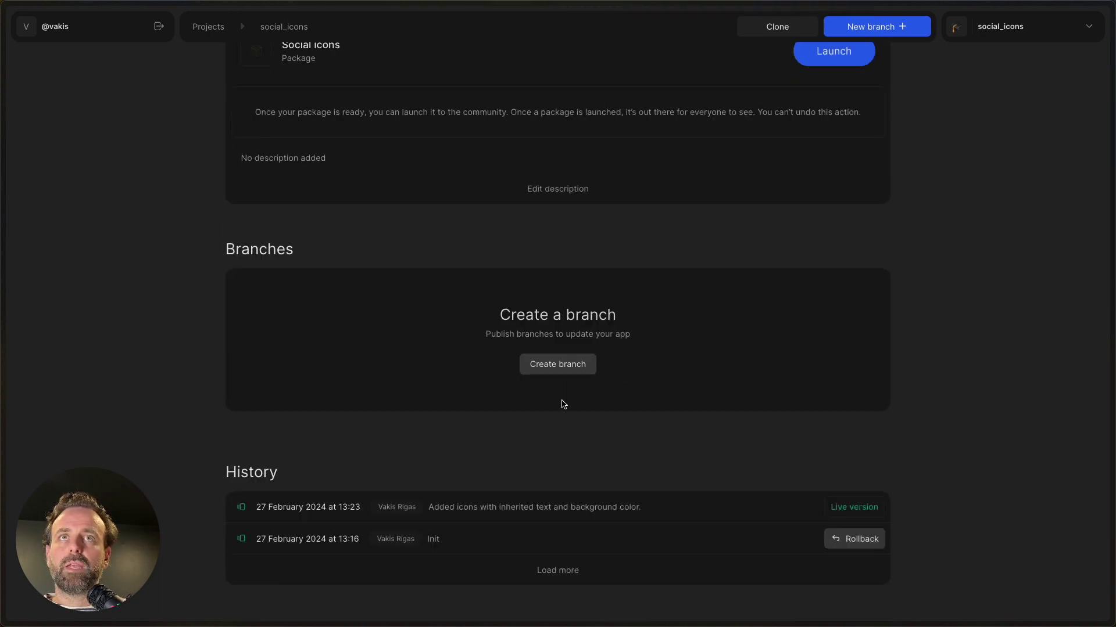
pyautogui.click(558, 365)
# Name the new branch add_description and create it
pyautogui.click(511, 295)
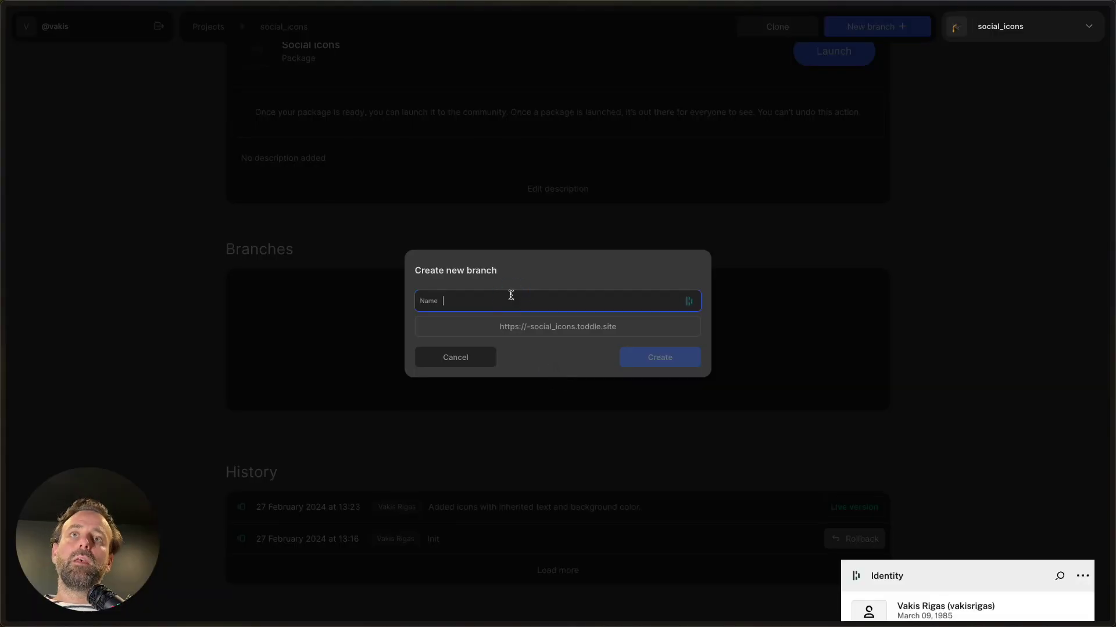
pyautogui.write('add_')
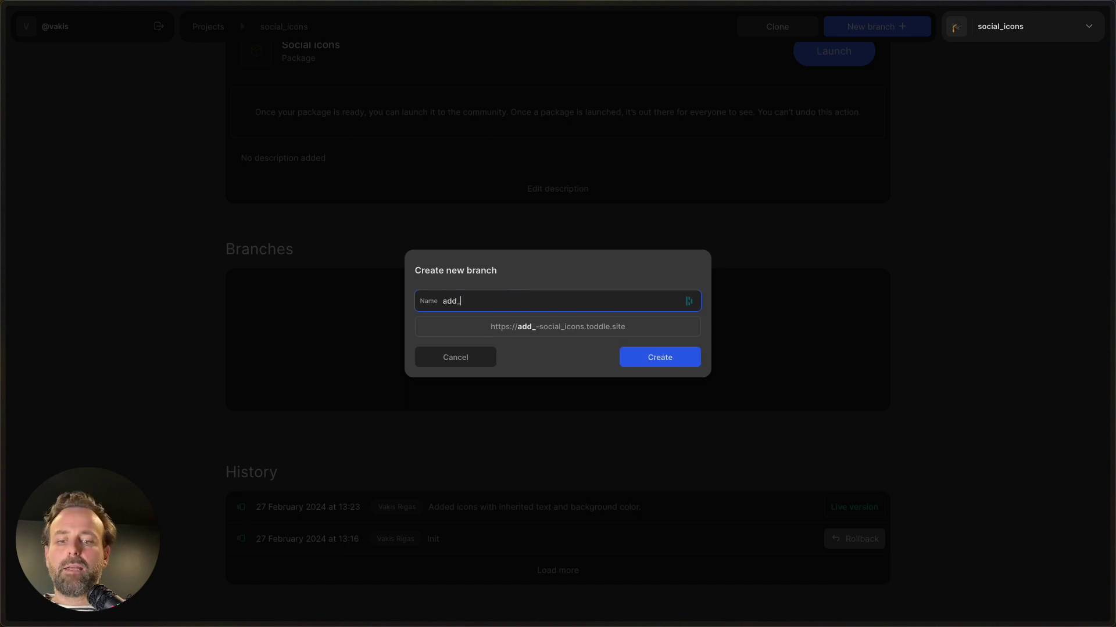
pyautogui.write('descriptio')
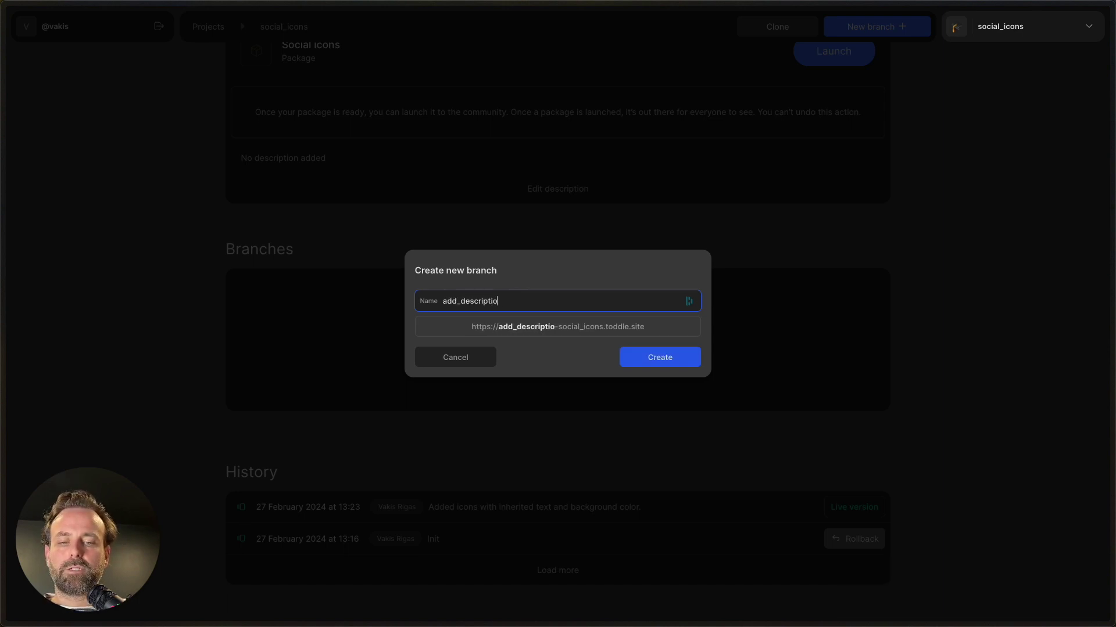
pyautogui.write('n')
pyautogui.press('Return')
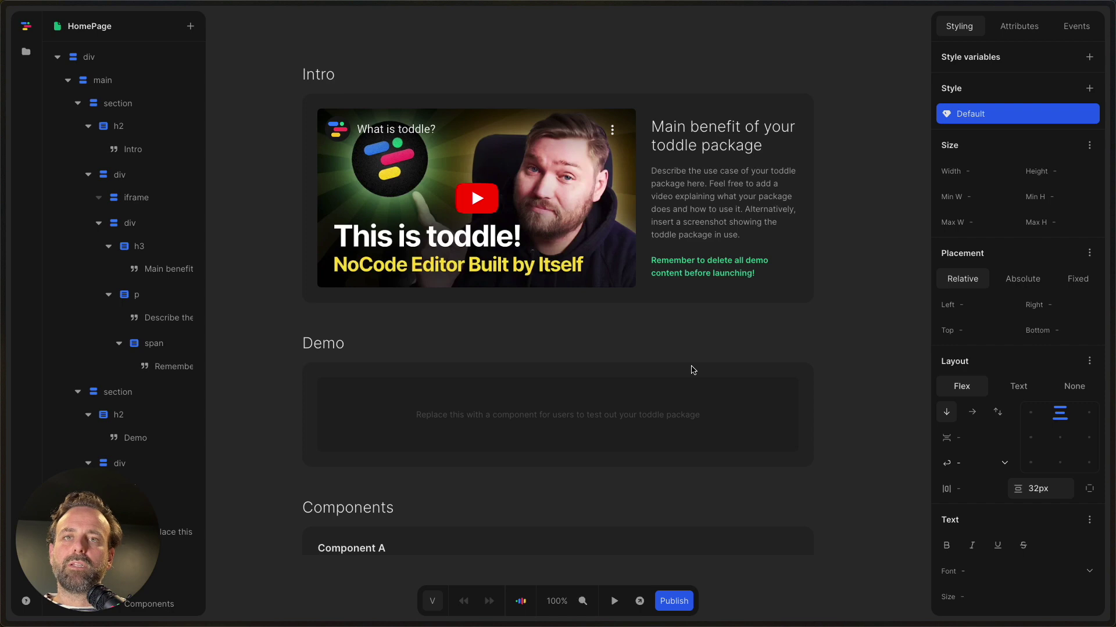
# Change the Intro heading to 'Add social icons to your web app.'
pyautogui.doubleClick(724, 133)
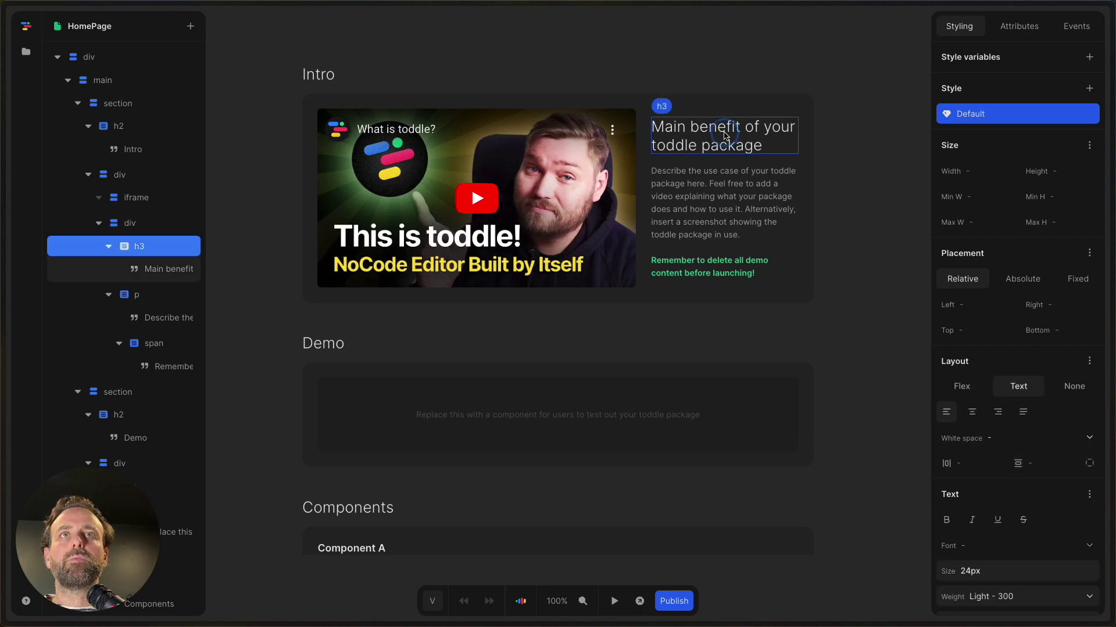
pyautogui.scroll(1, 724, 132)
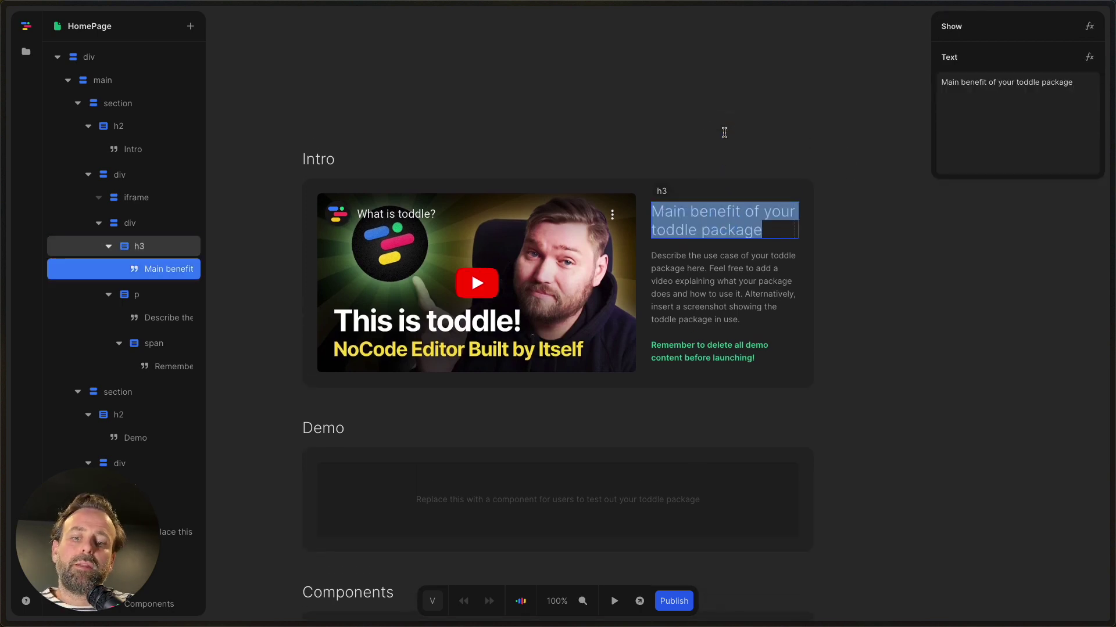
pyautogui.write('Add social ')
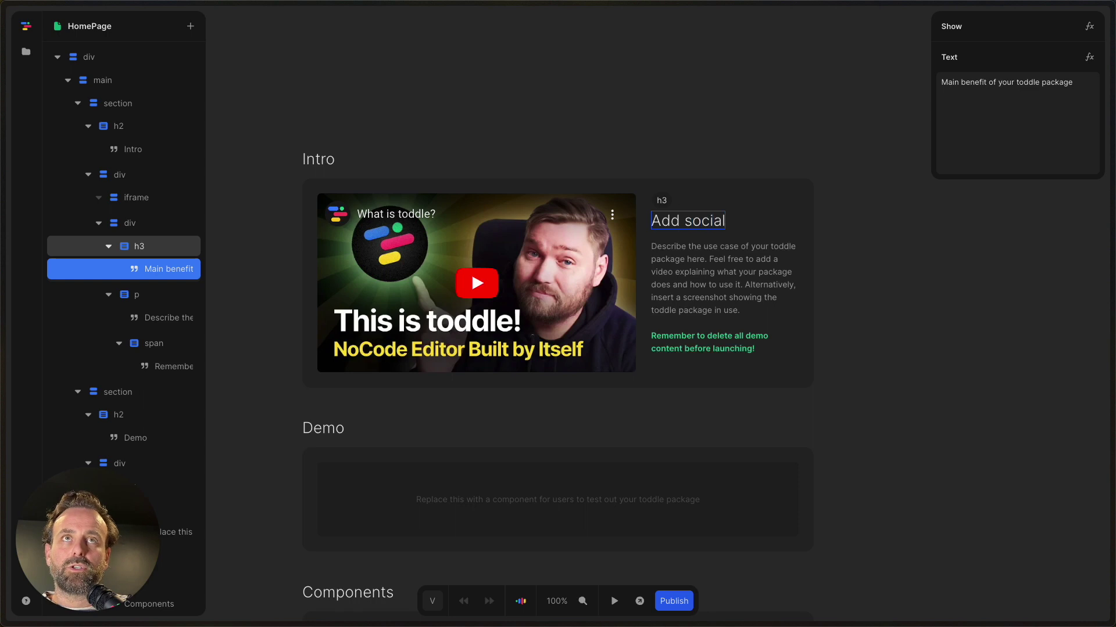
pyautogui.write('icons to')
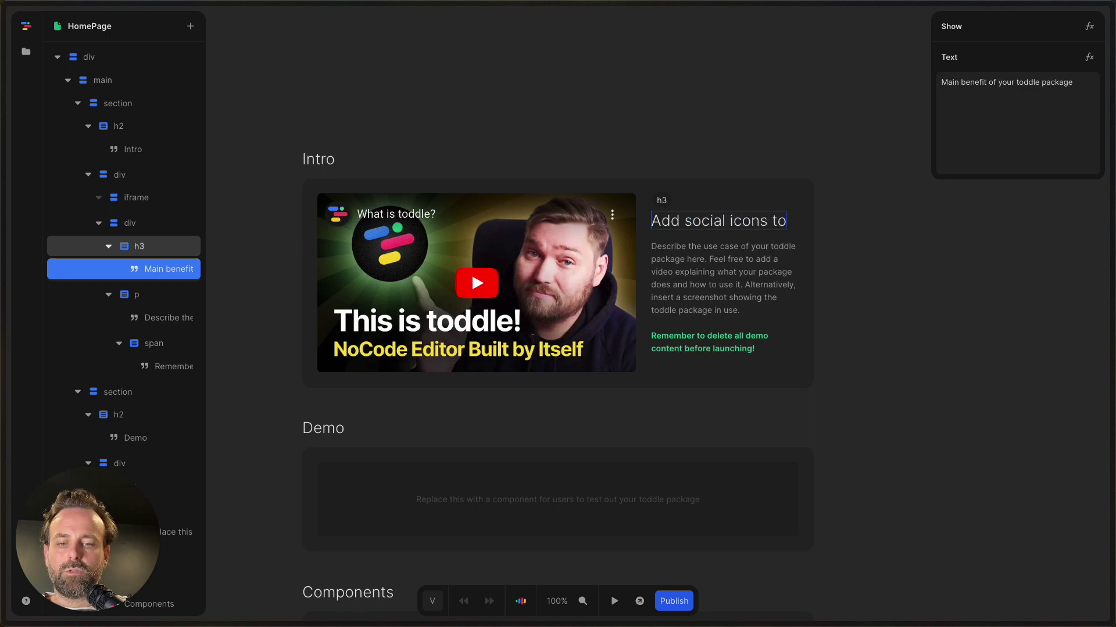
pyautogui.write(' your web ')
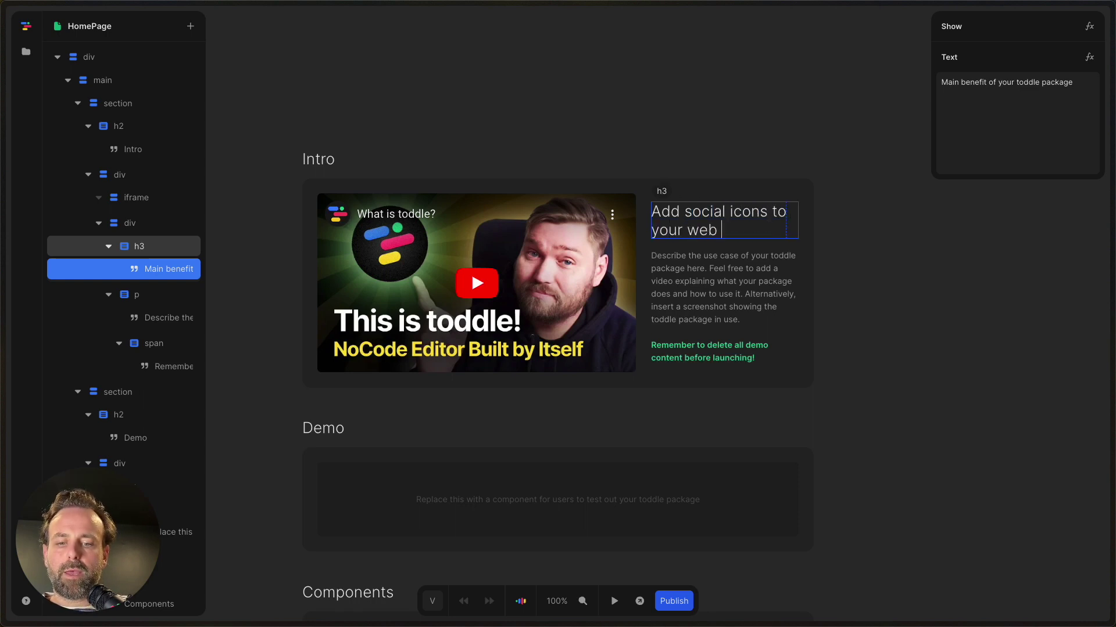
pyautogui.write('app in')
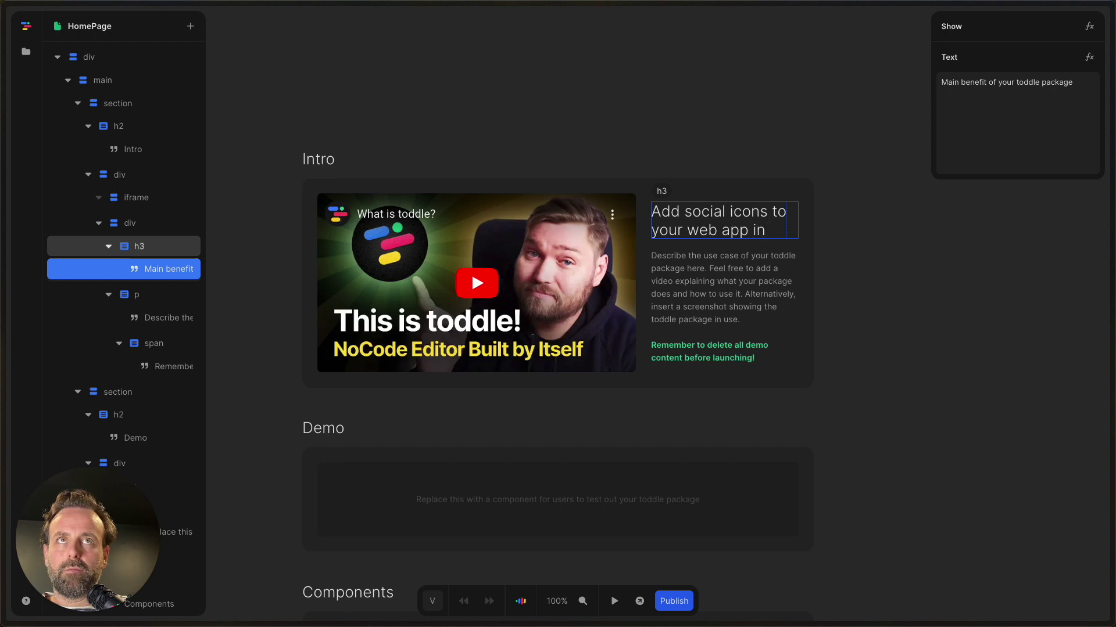
pyautogui.press('BackSpace')
pyautogui.press('BackSpace')
pyautogui.write('ea')
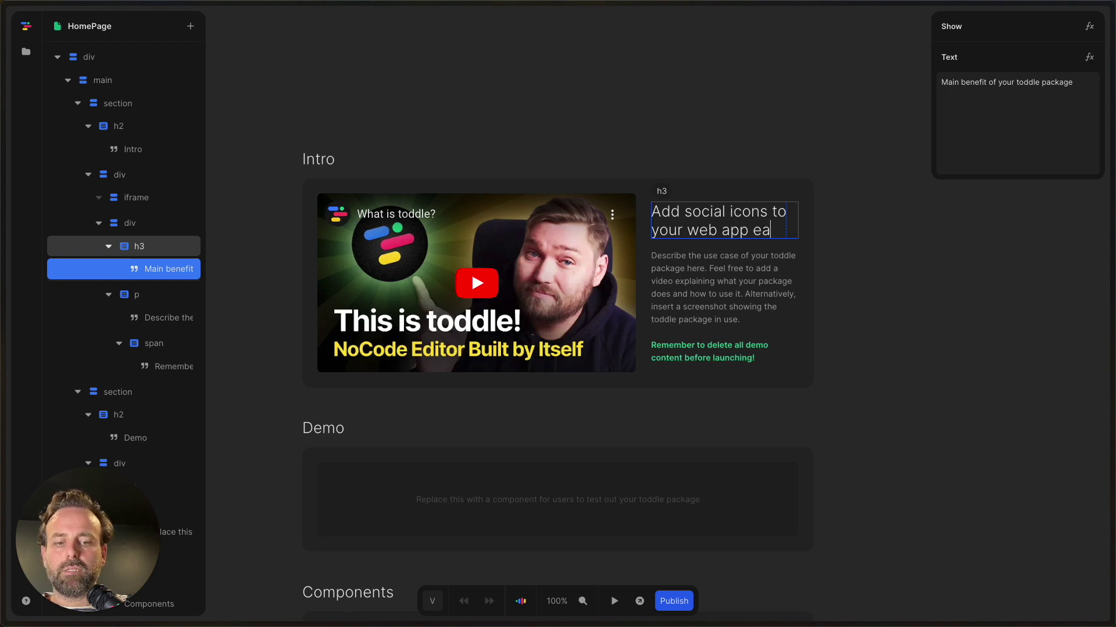
pyautogui.press('BackSpace')
pyautogui.press('BackSpace')
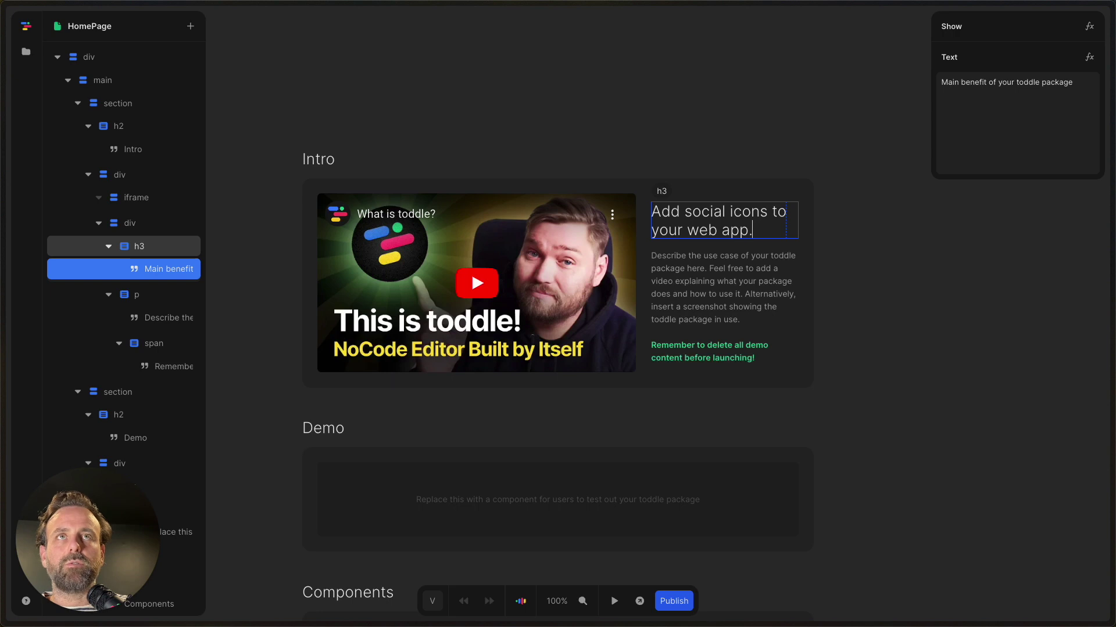
# Rewrite the Intro paragraph as 'This is an icon pack that contains SVGs of the most popular social network icons'
pyautogui.doubleClick(714, 310)
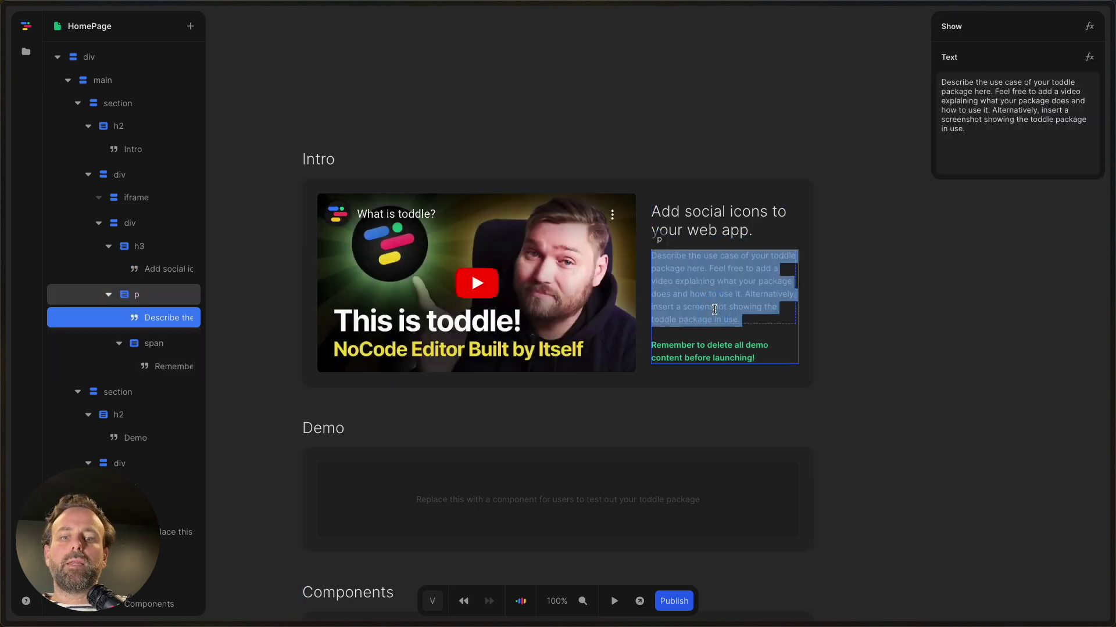
pyautogui.write('This is an')
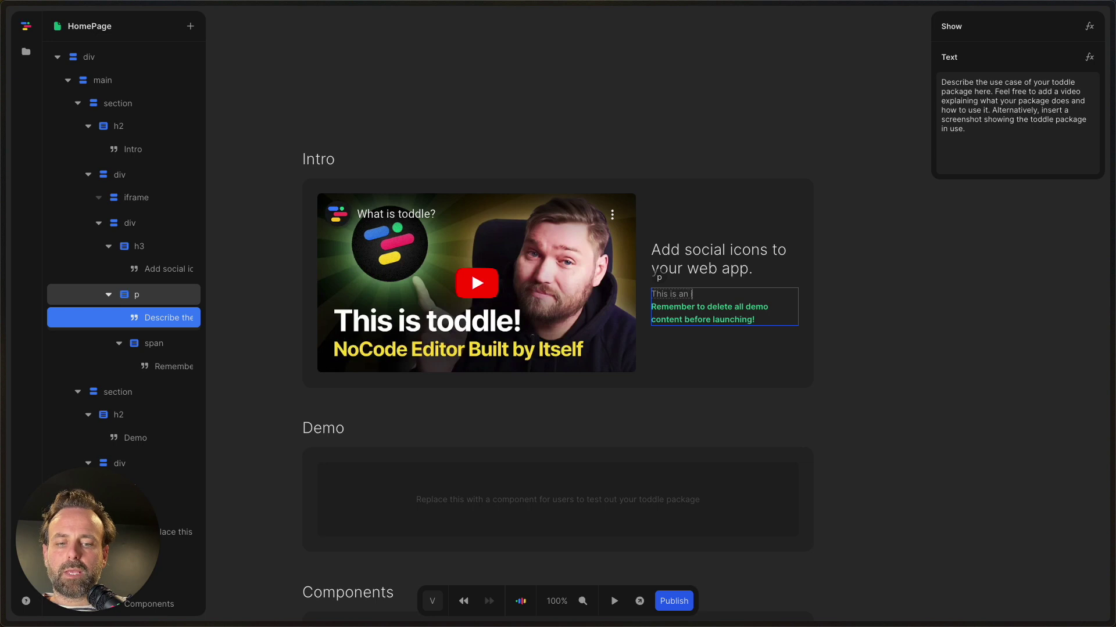
pyautogui.write(' icon pack tha')
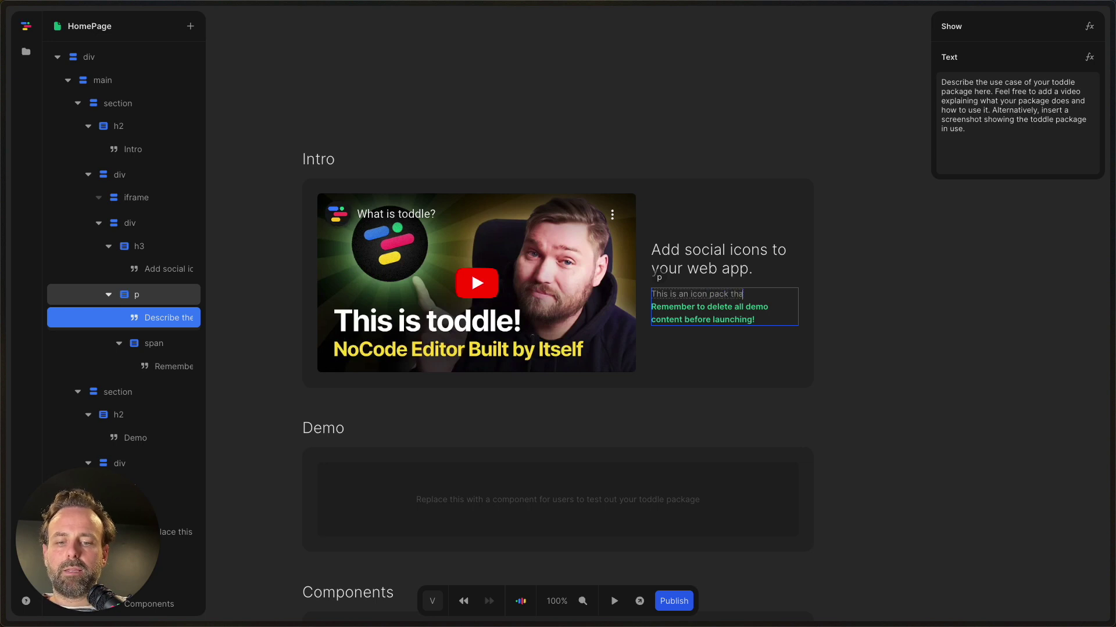
pyautogui.write('t contains')
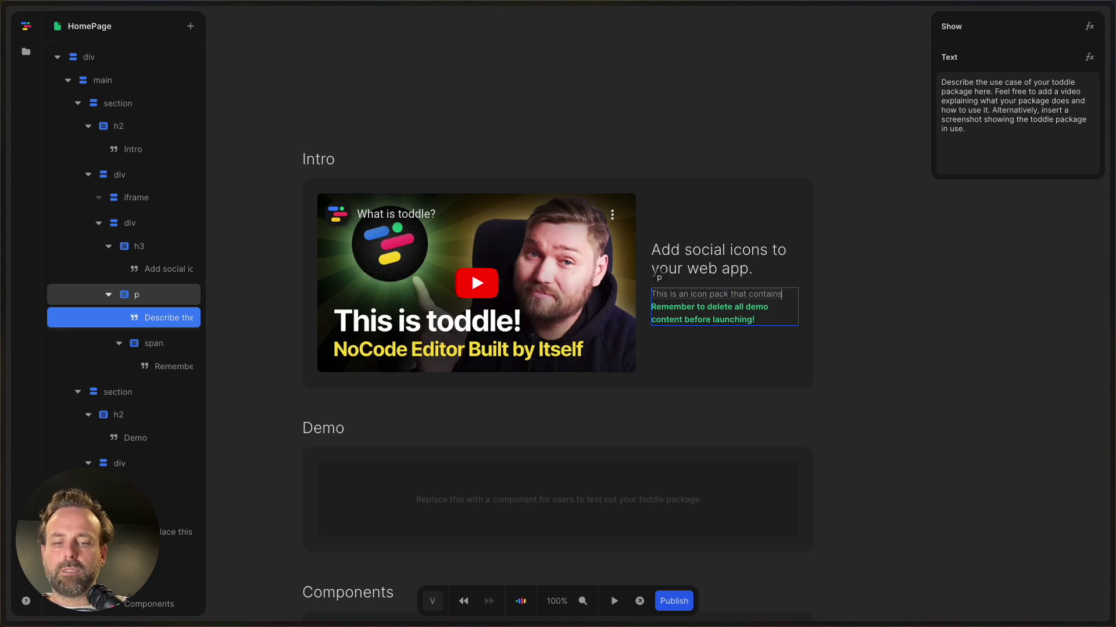
pyautogui.write(' SVGs of')
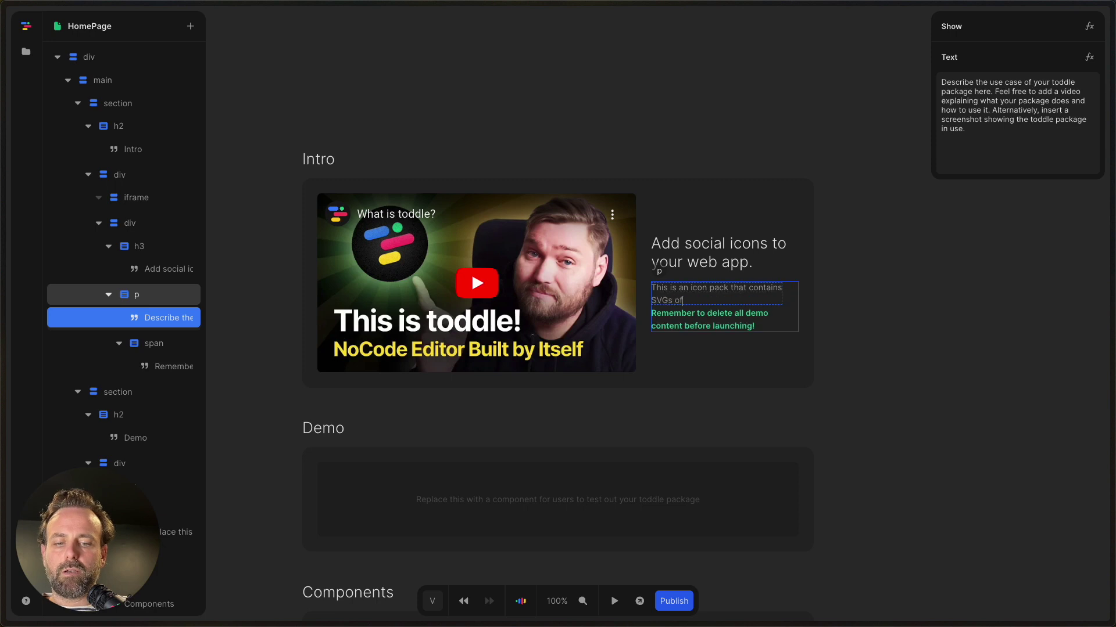
pyautogui.write(' the most')
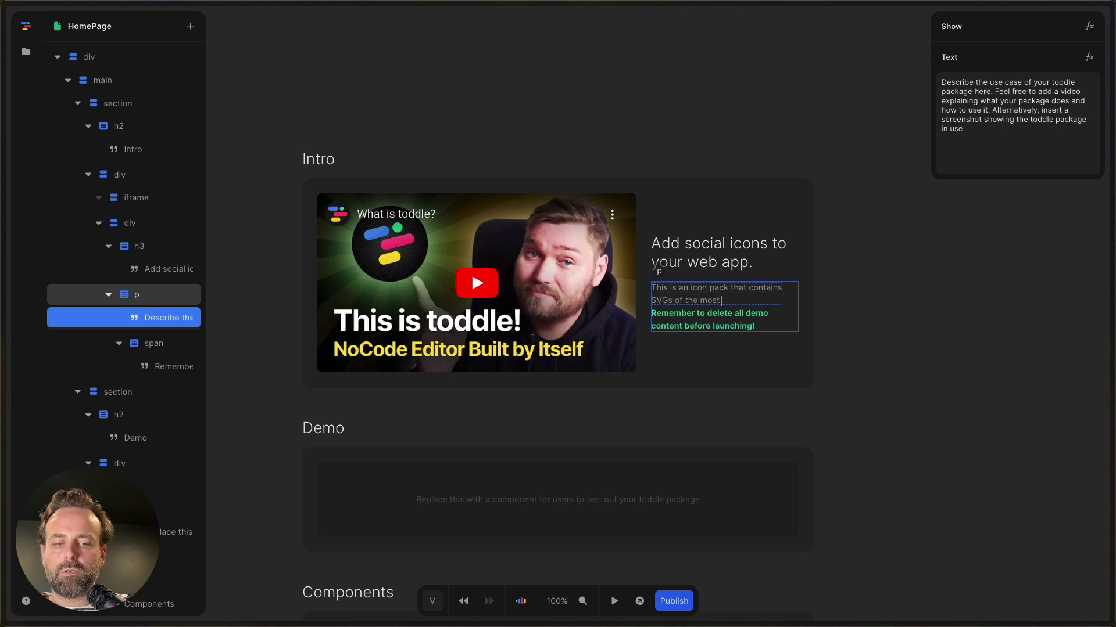
pyautogui.write(' popular')
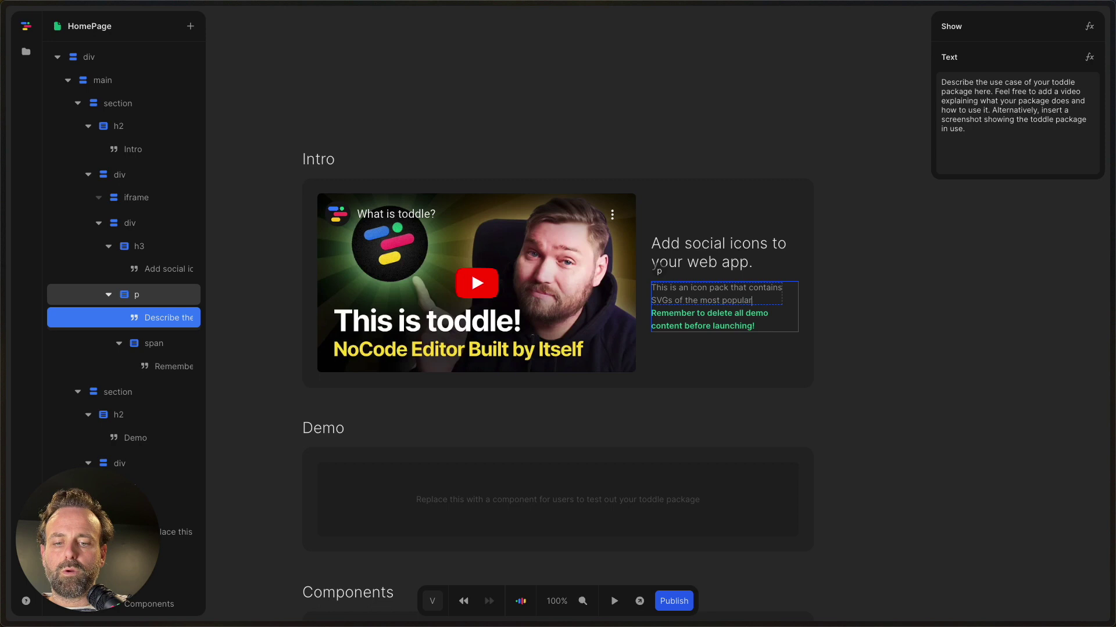
pyautogui.write(' social')
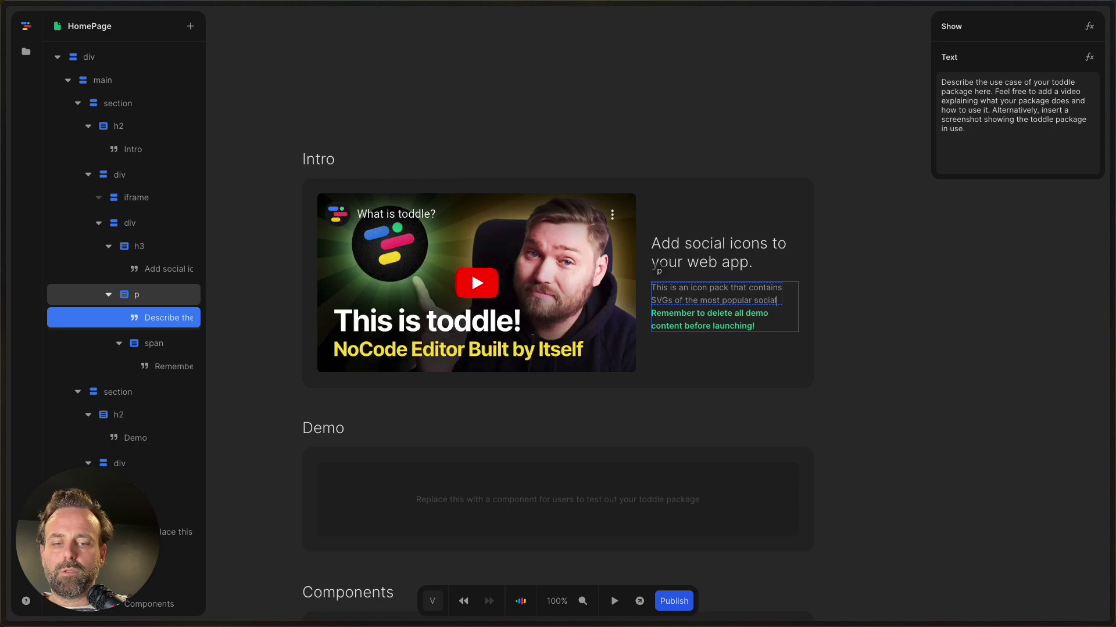
pyautogui.write(' network')
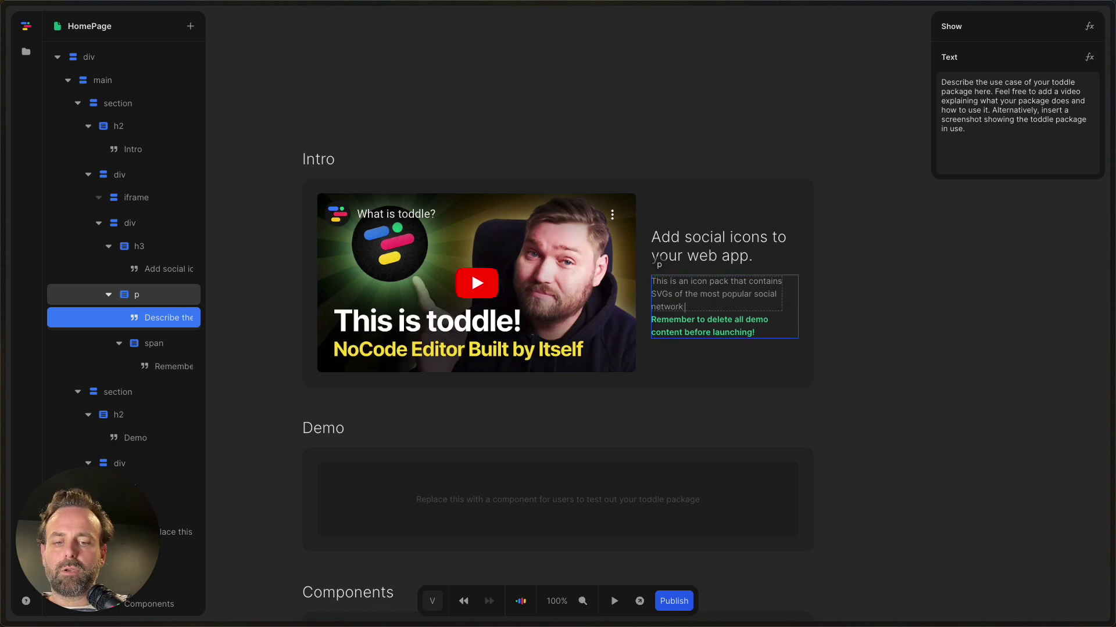
pyautogui.write(' icons,')
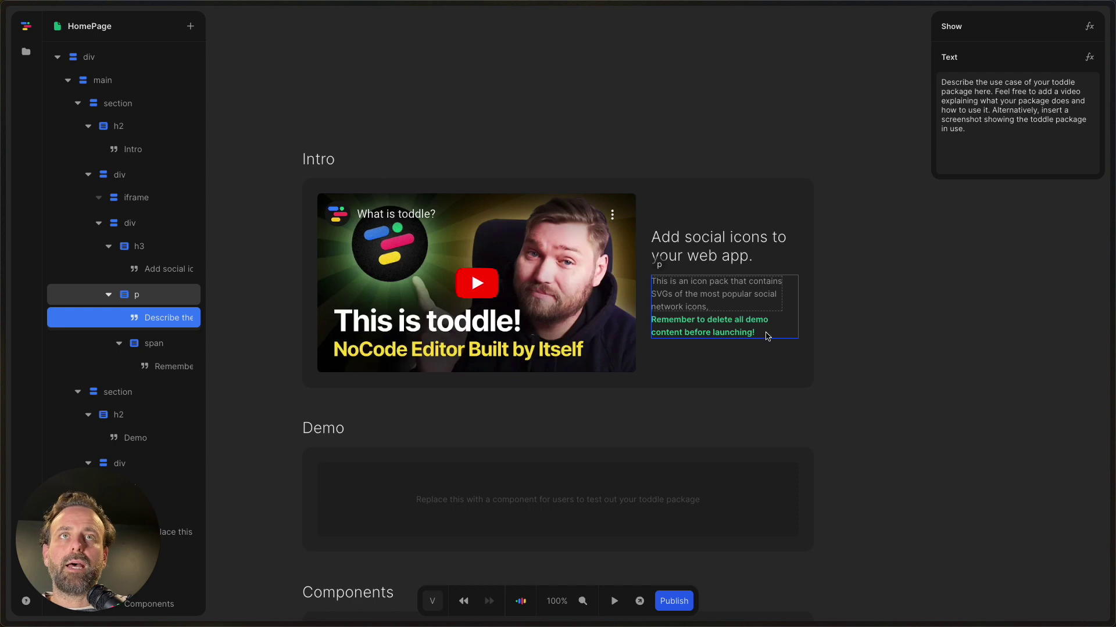
pyautogui.press('Escape')
pyautogui.click(711, 325)
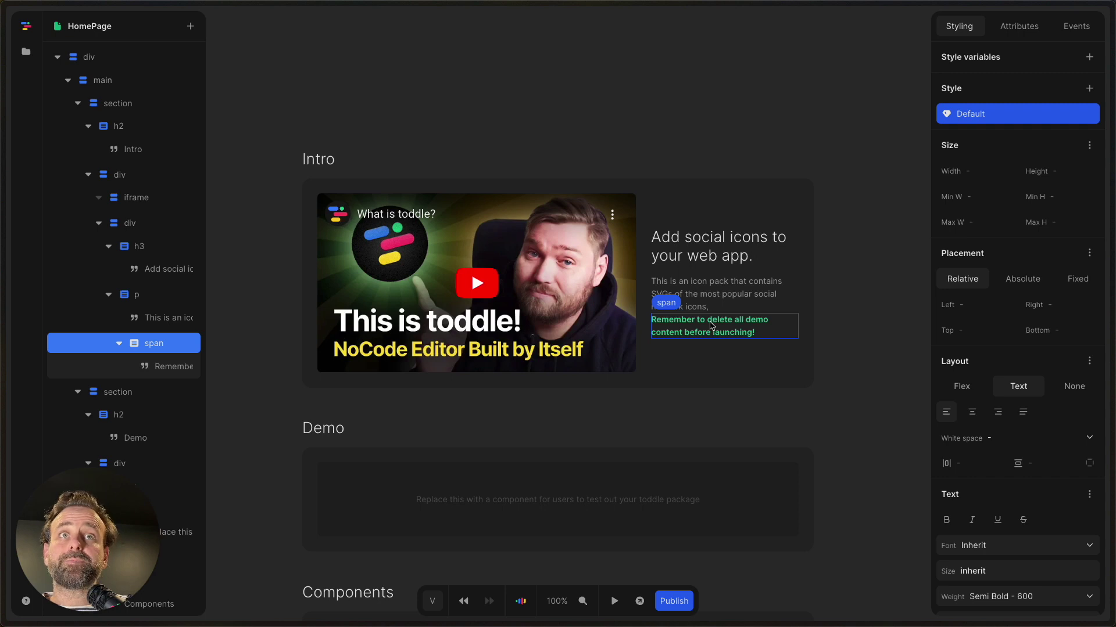
# Delete the green demo-content reminder and the embedded toddle video iframe from the Intro box
pyautogui.press('Delete')
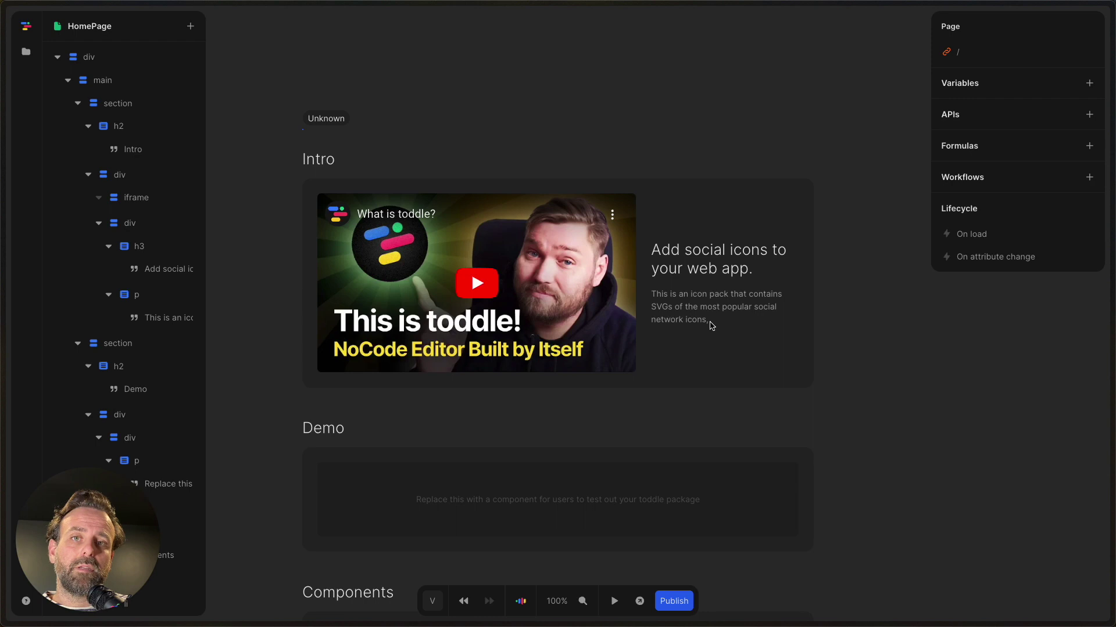
pyautogui.click(633, 248)
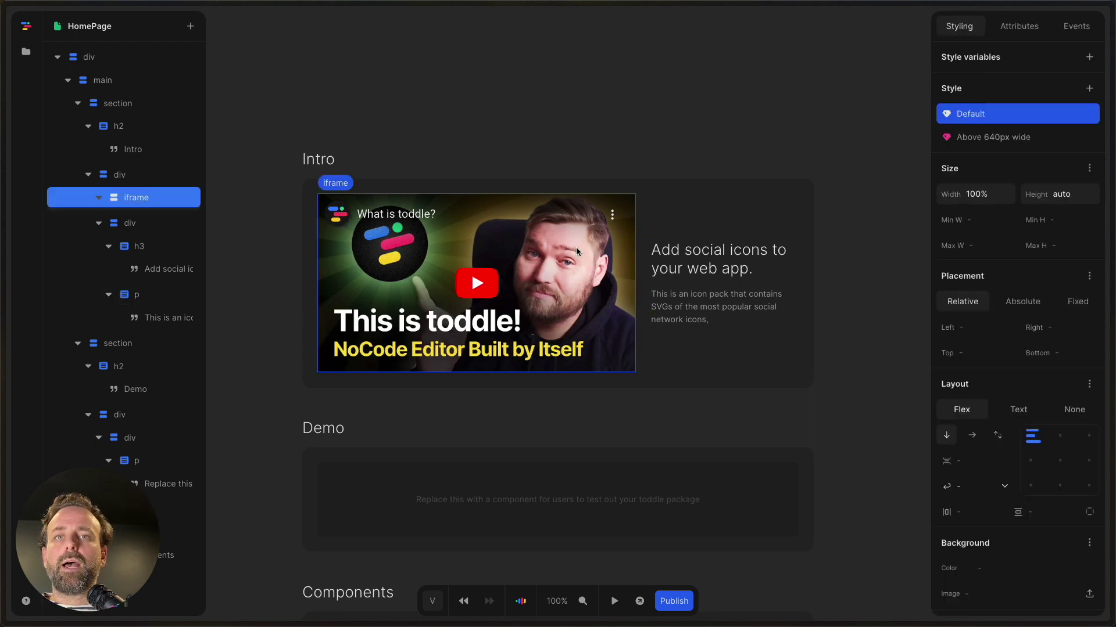
pyautogui.click(113, 176)
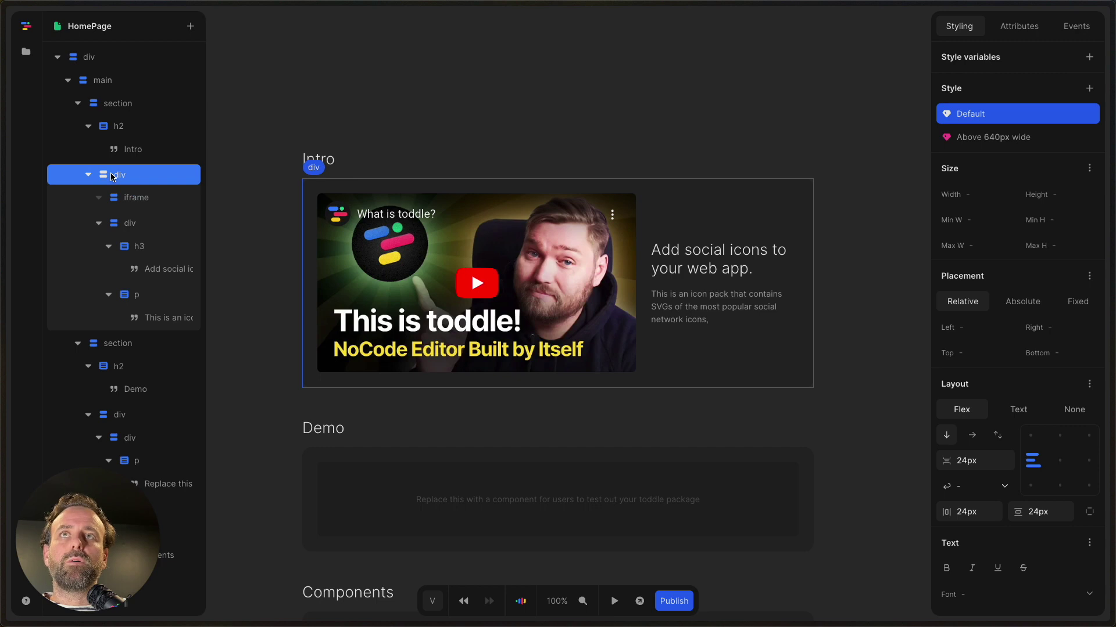
pyautogui.click(157, 200)
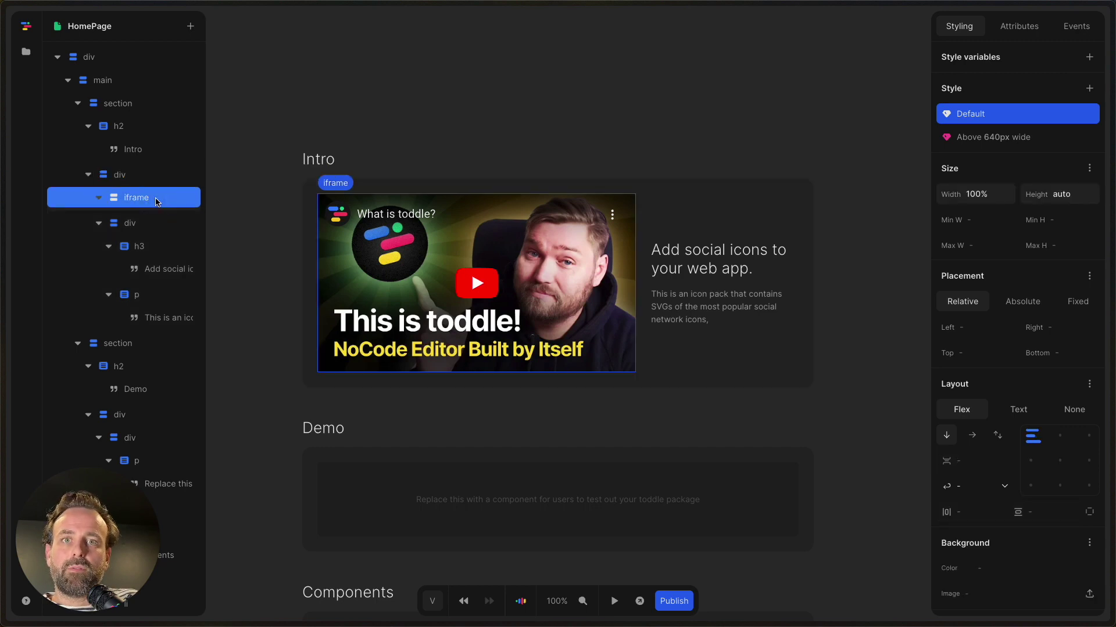
pyautogui.press('Delete')
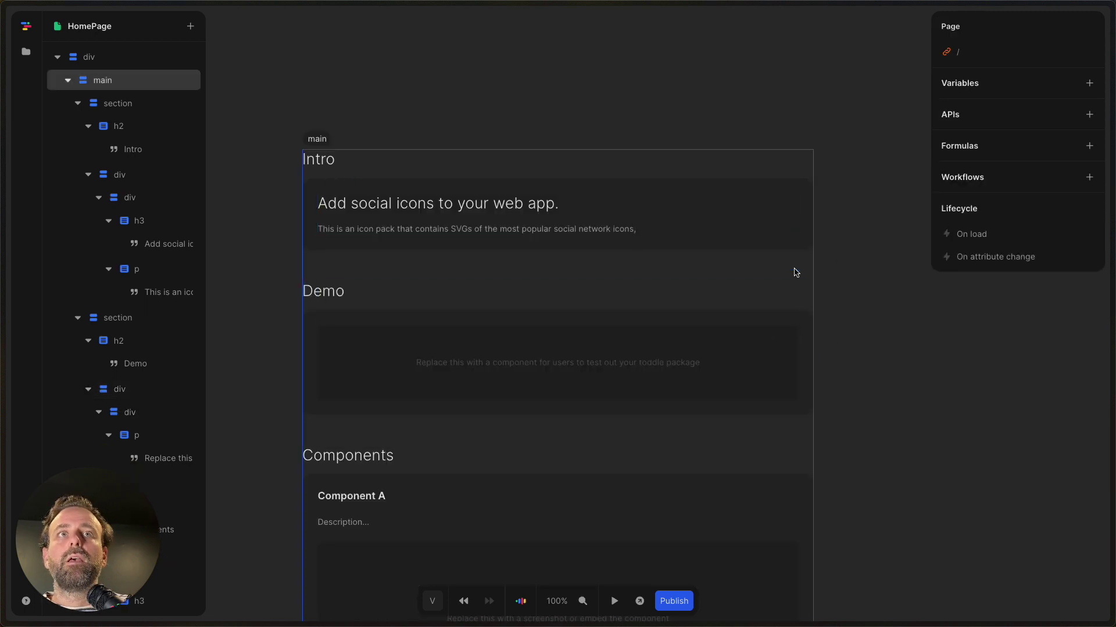
pyautogui.click(808, 129)
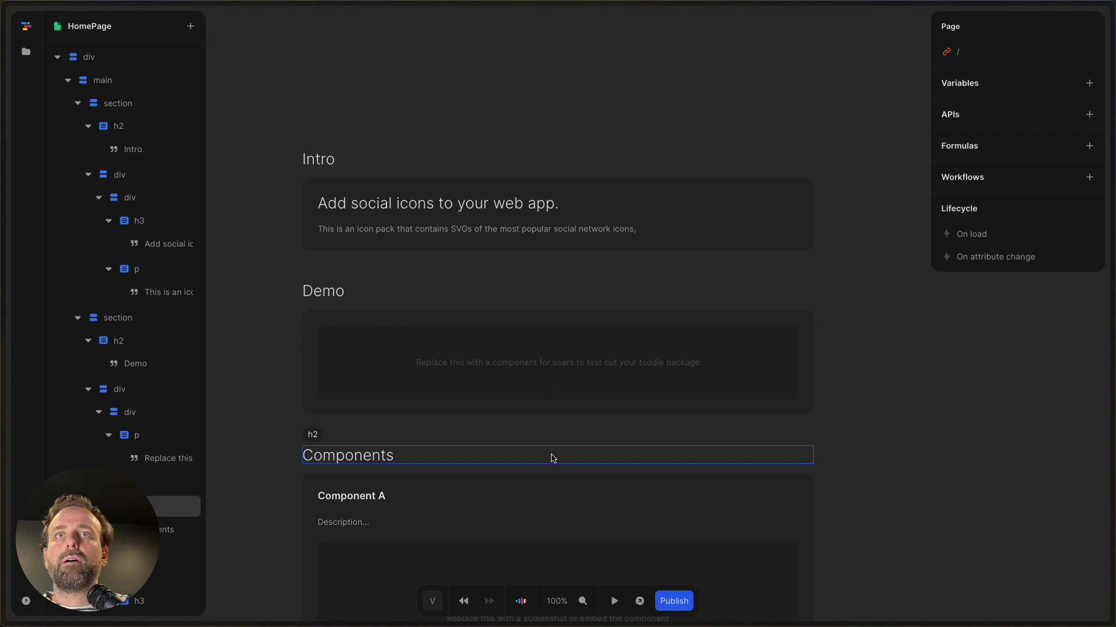
pyautogui.scroll(-1, 749, 390)
pyautogui.scroll(-1, 750, 391)
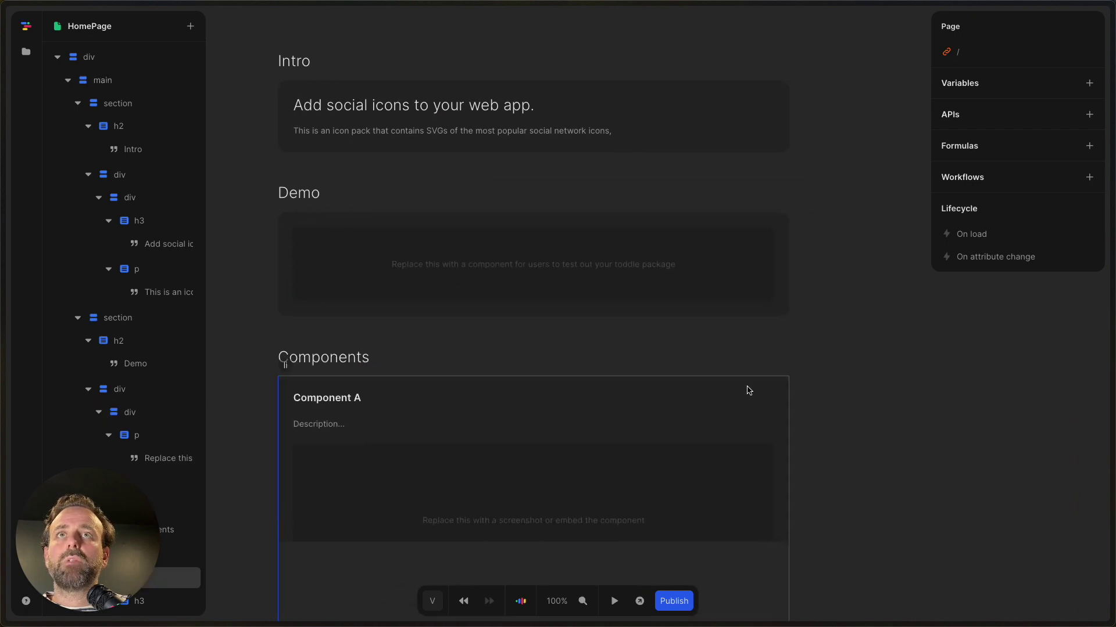
# Replace the Demo placeholder paragraph with a new empty div inside the Demo container
pyautogui.click(531, 256)
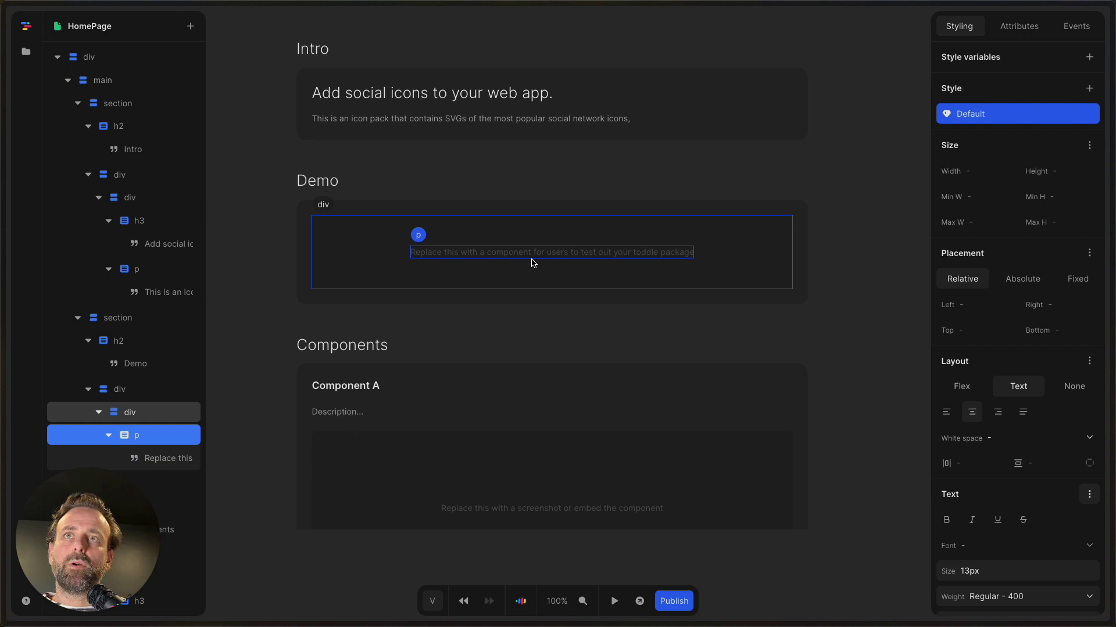
pyautogui.press('Delete')
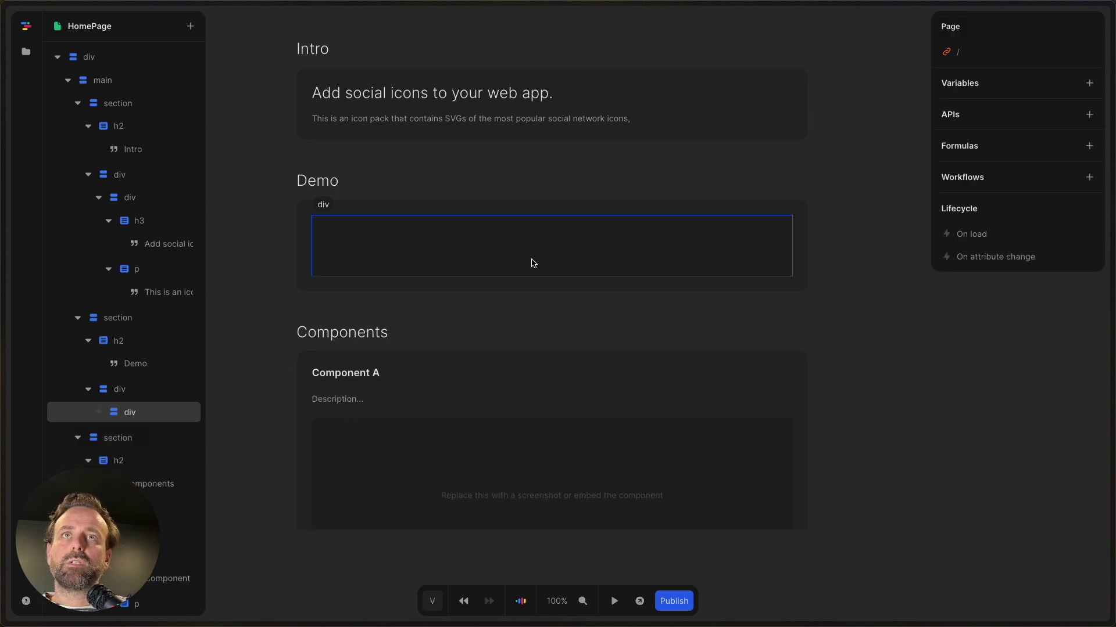
pyautogui.click(141, 412)
pyautogui.write('adiv')
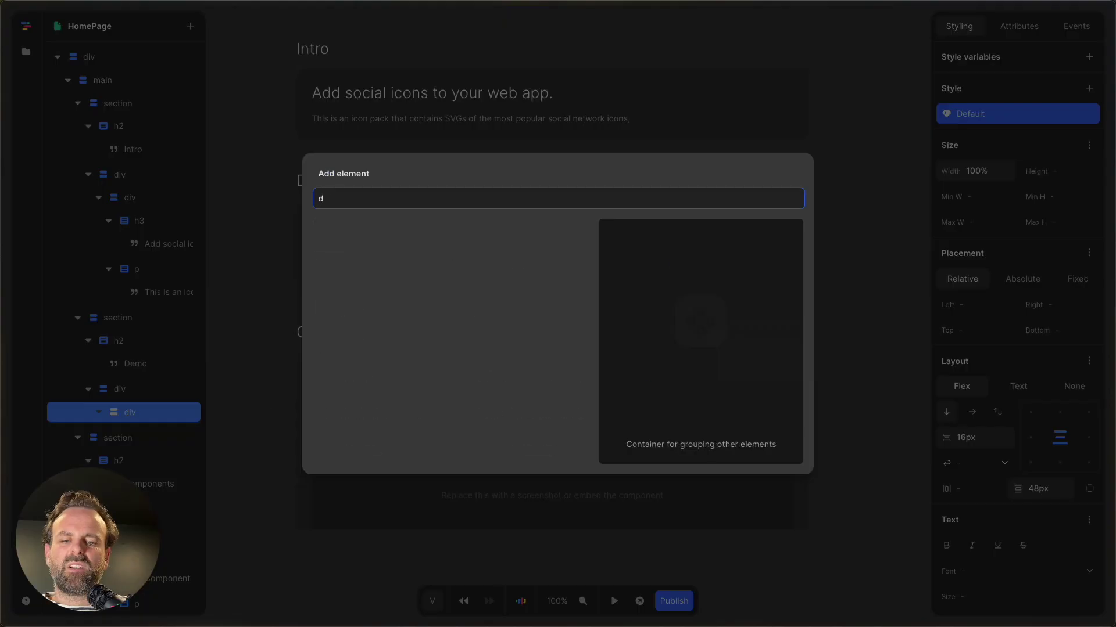
pyautogui.press('Return')
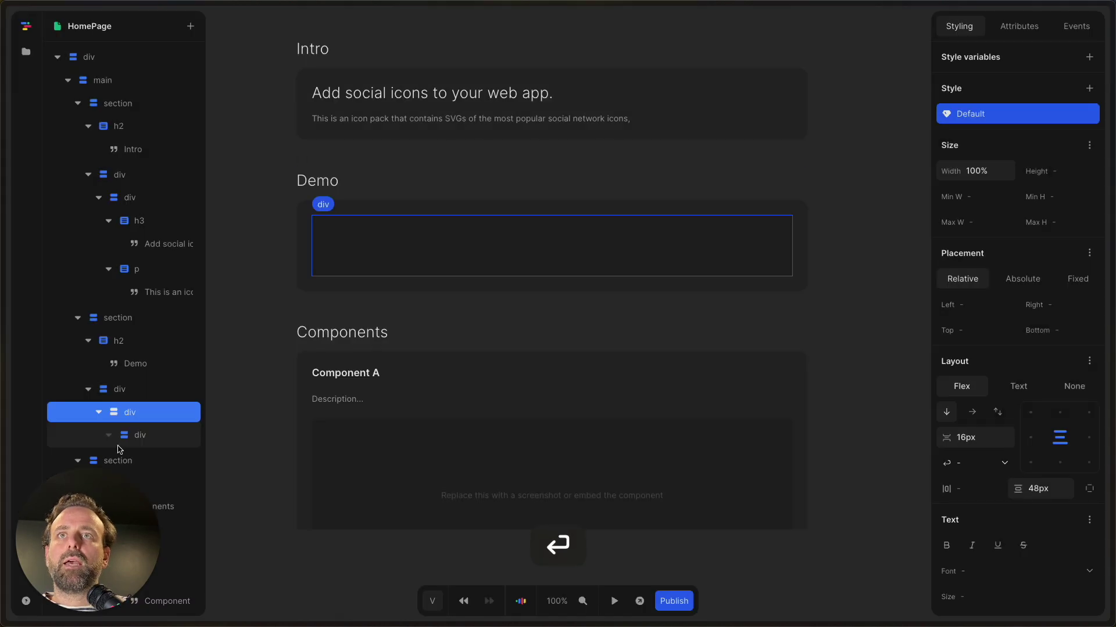
pyautogui.click(174, 435)
# Insert the social_icons-x component into the new div
pyautogui.press('a')
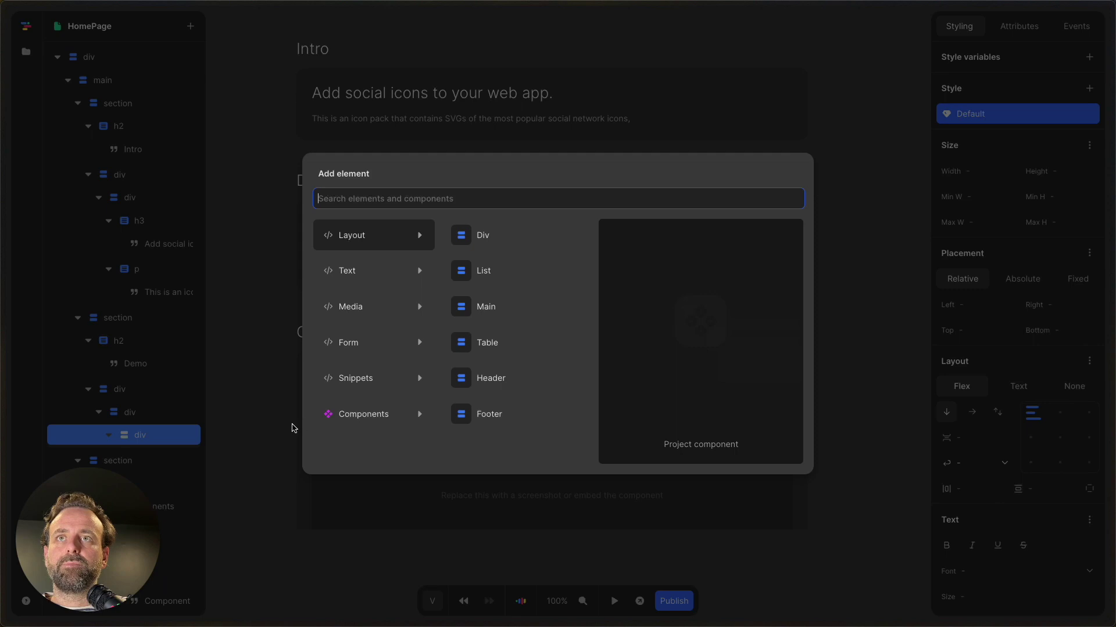
pyautogui.moveTo(372, 418)
pyautogui.scroll(-2, 528, 317)
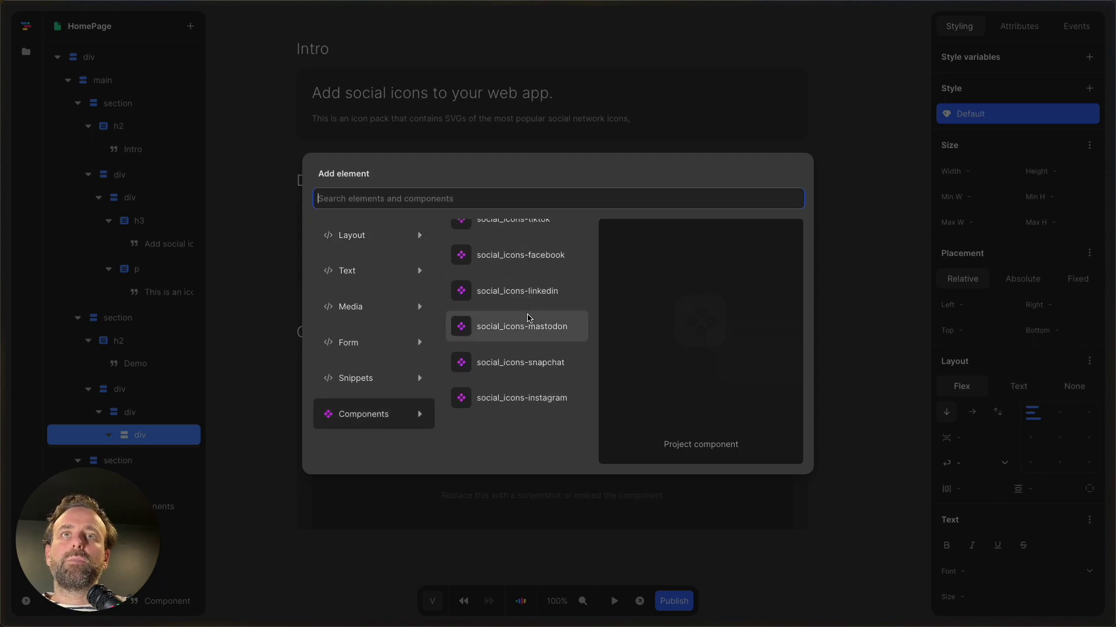
pyautogui.scroll(2, 523, 337)
pyautogui.scroll(-1, 515, 363)
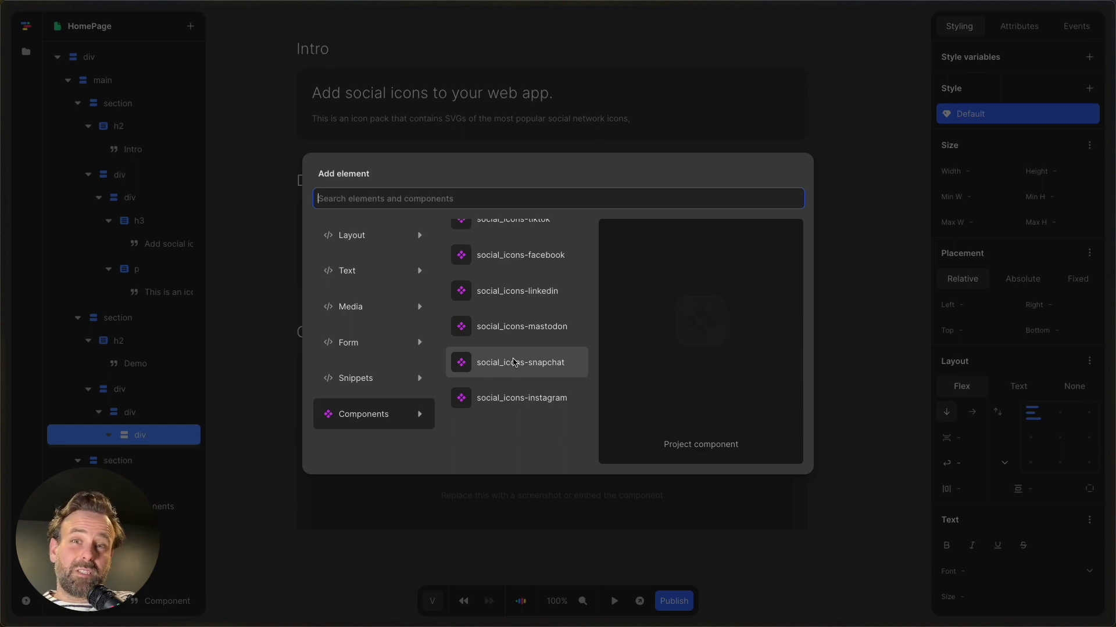
pyautogui.scroll(1, 511, 299)
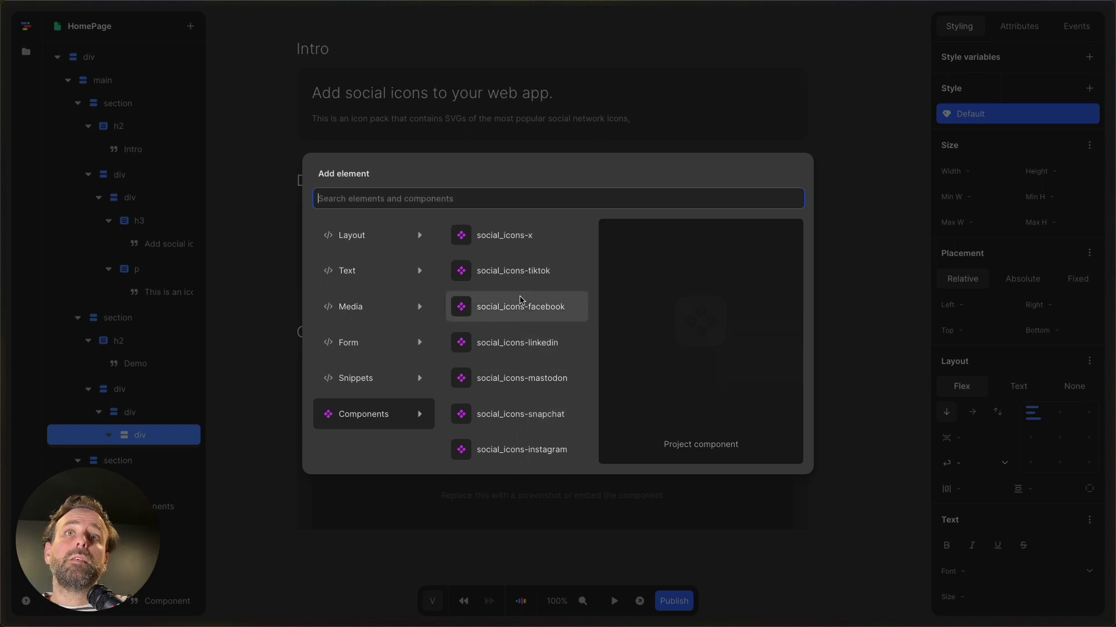
pyautogui.scroll(-1, 525, 410)
pyautogui.scroll(1, 523, 305)
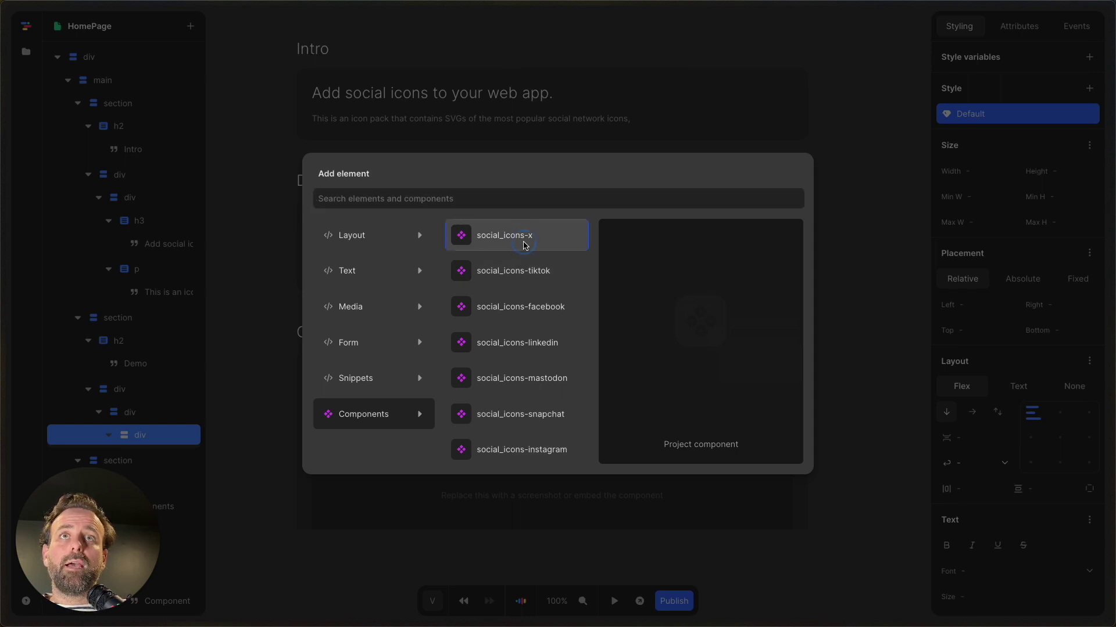
pyautogui.click(524, 245)
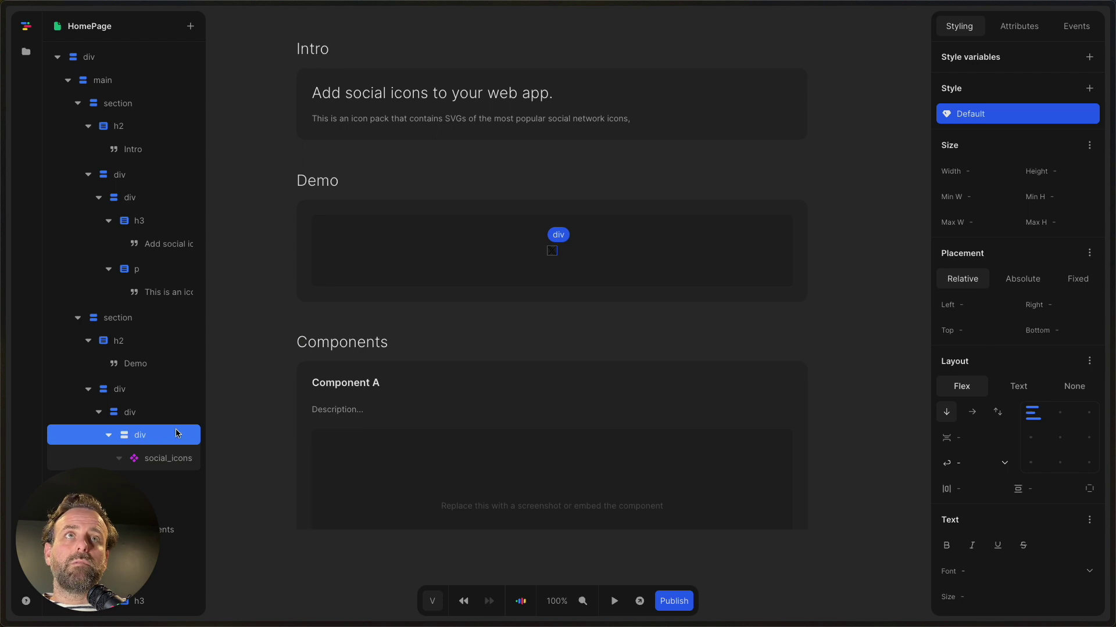
pyautogui.click(989, 172)
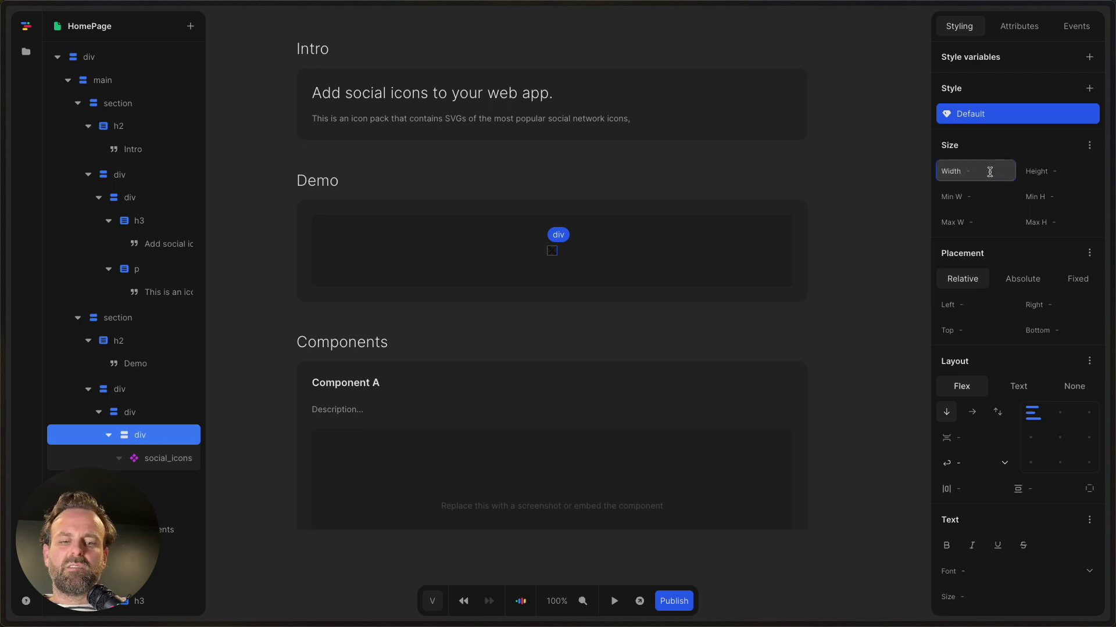
# Size the X icon's wrapper div to 50px width and 50px height
pyautogui.write('50px')
pyautogui.press('Return')
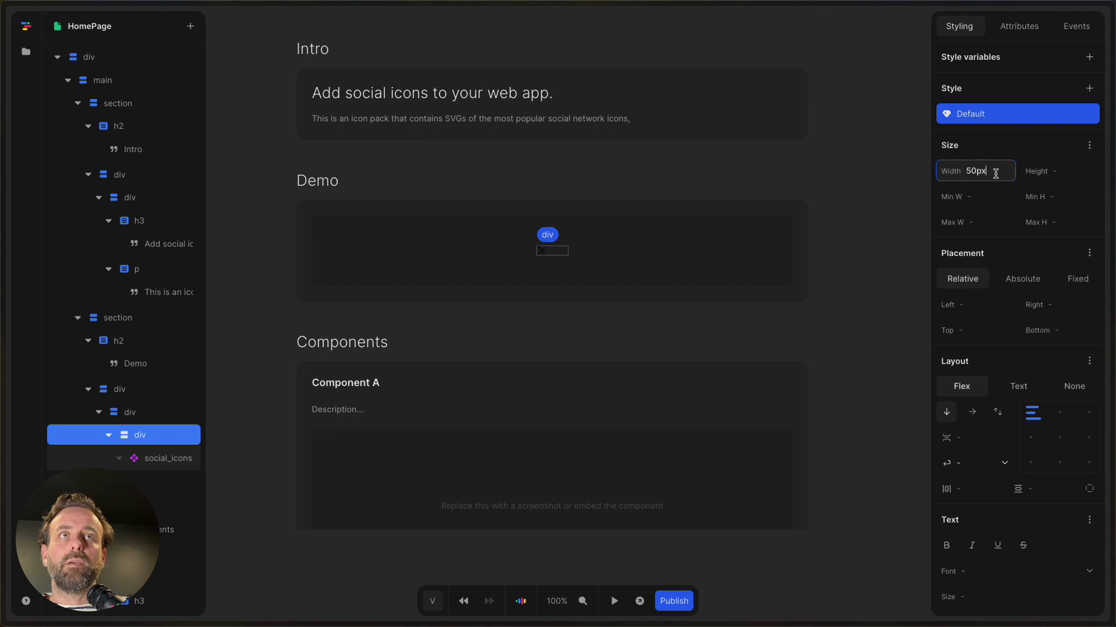
pyautogui.click(1079, 172)
pyautogui.write('50')
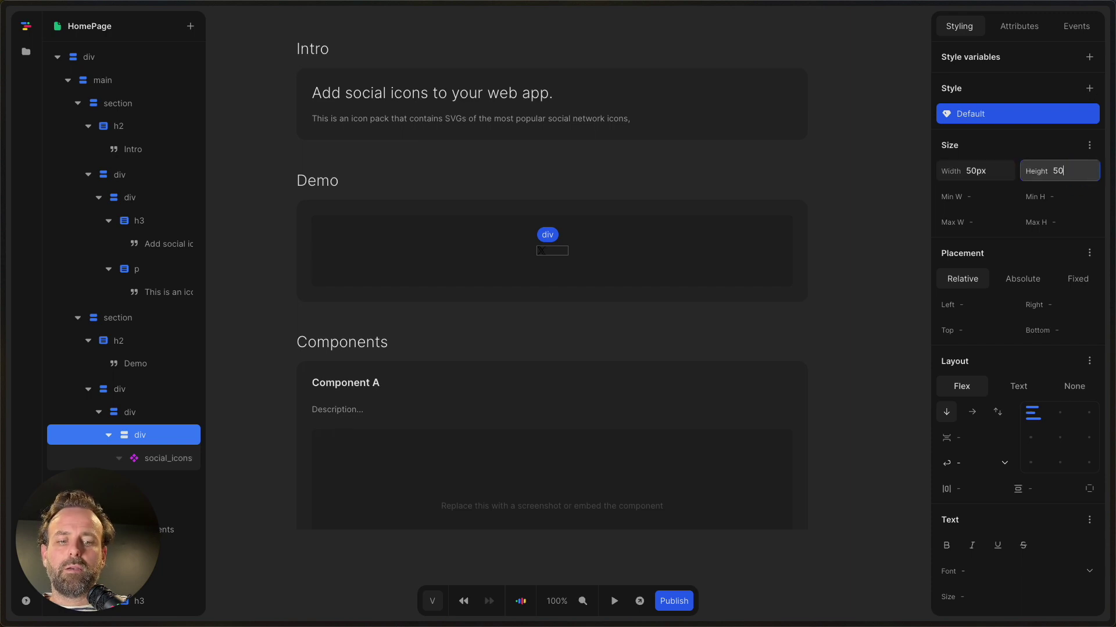
pyautogui.write('px')
pyautogui.press('Return')
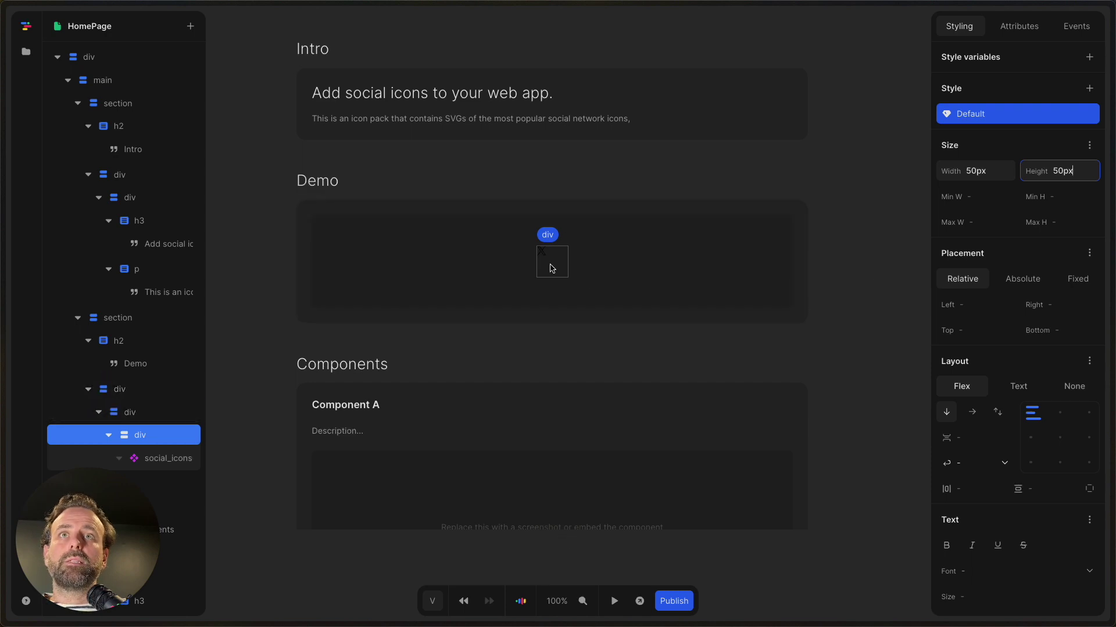
pyautogui.click(162, 460)
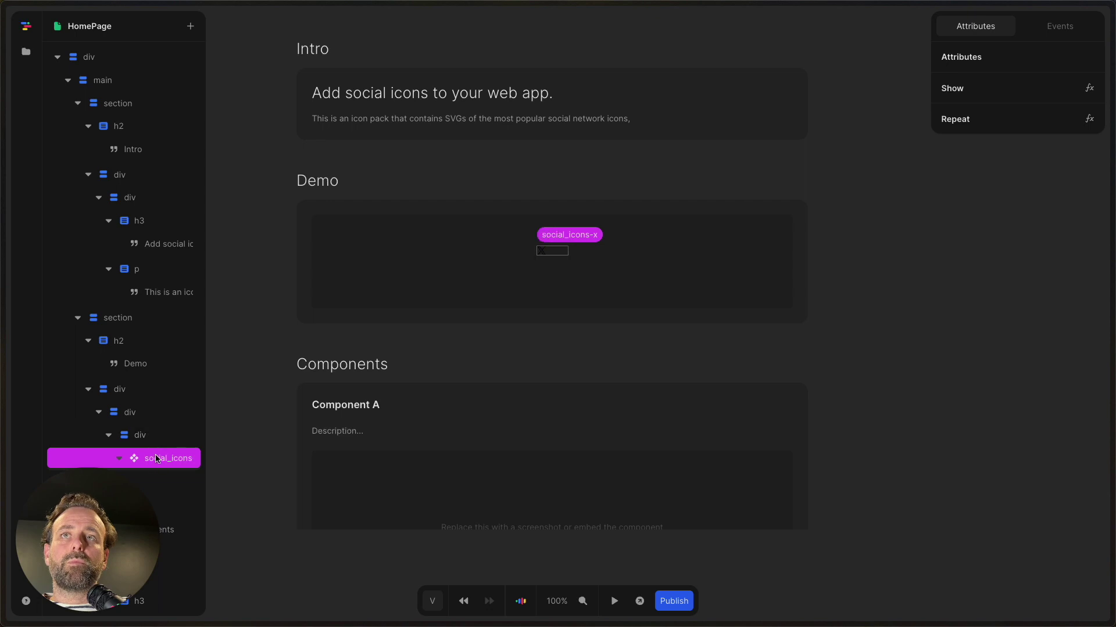
pyautogui.click(155, 437)
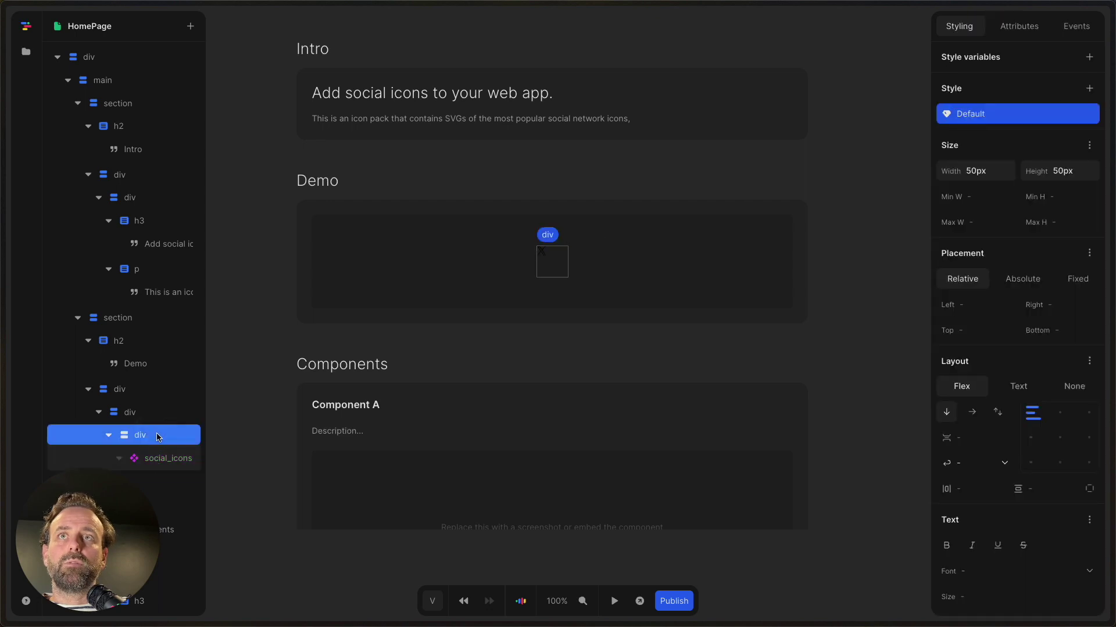
pyautogui.click(27, 52)
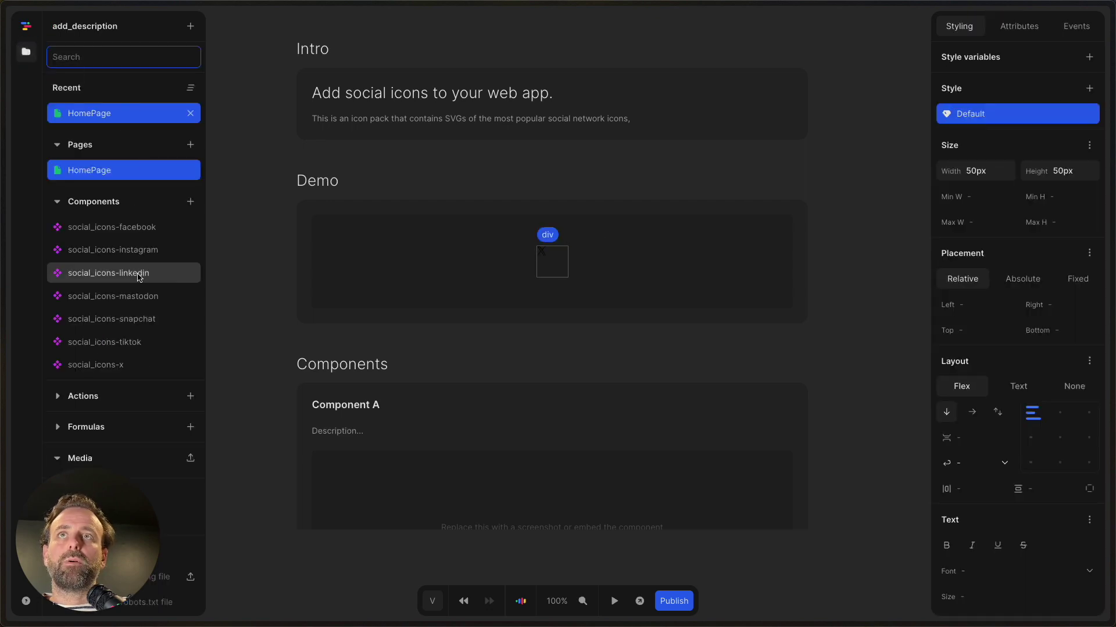
# In social_icons-facebook, set the svg's width and height to 100%
pyautogui.click(125, 228)
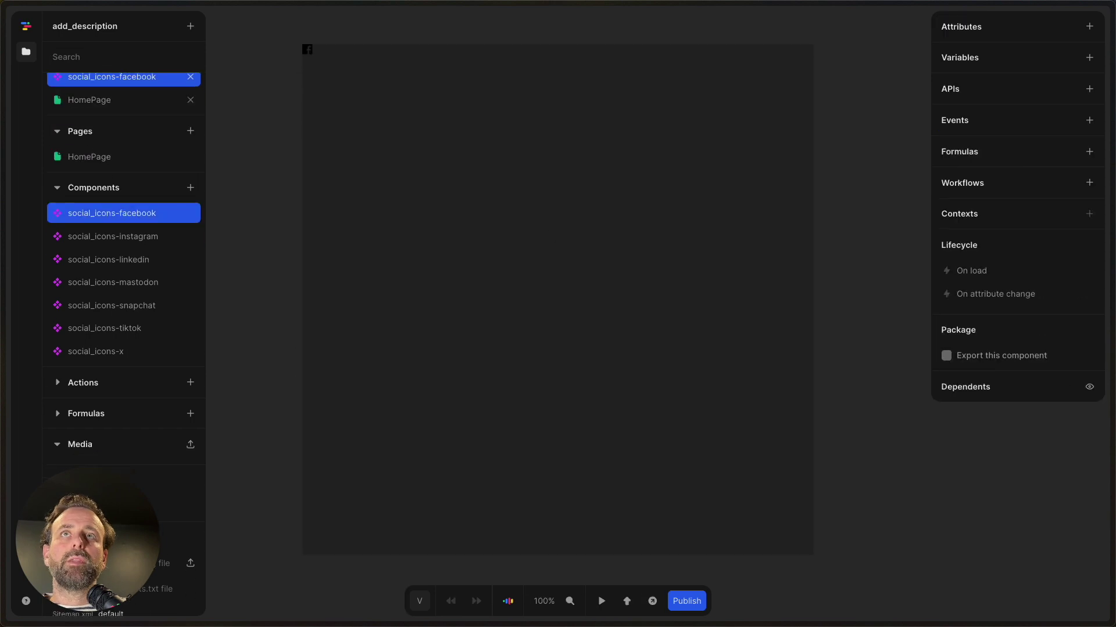
pyautogui.click(308, 53)
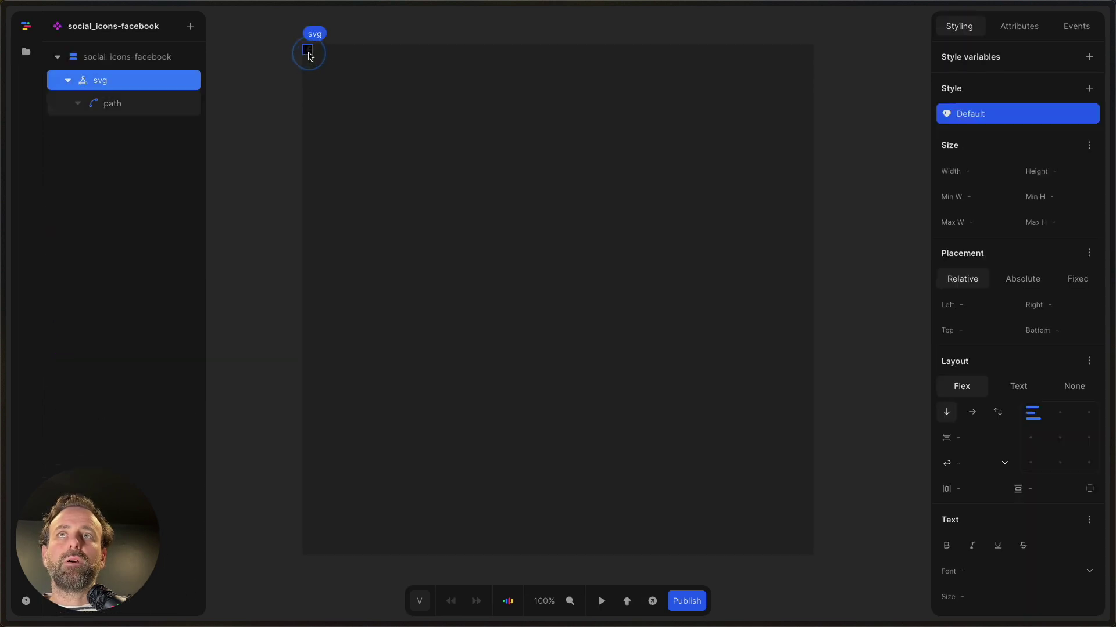
pyautogui.click(976, 171)
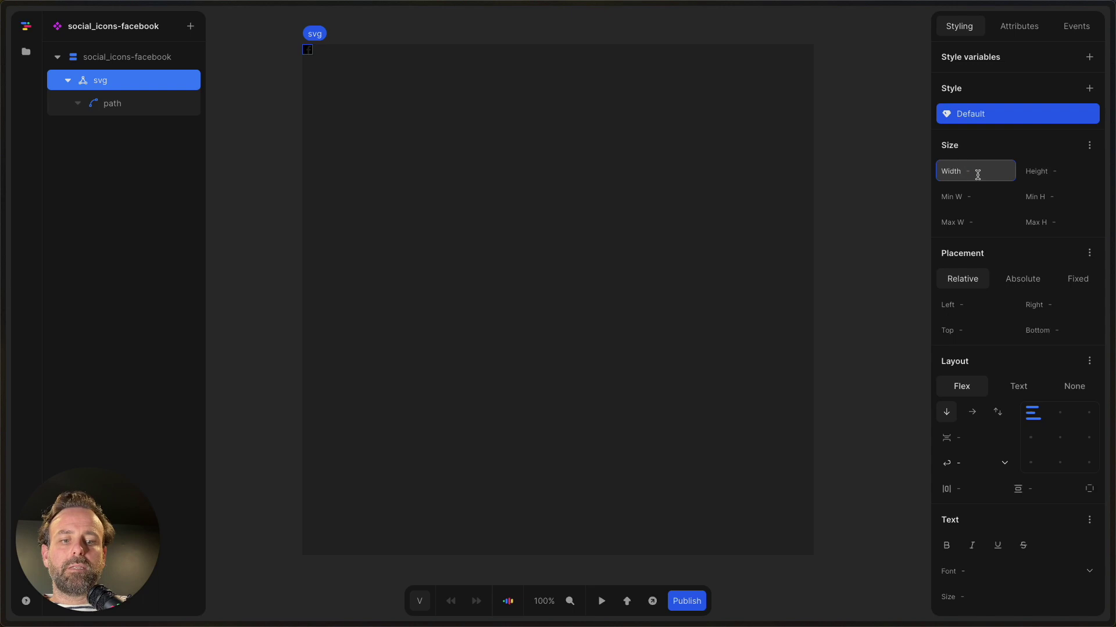
pyautogui.write('100%')
pyautogui.press('Return')
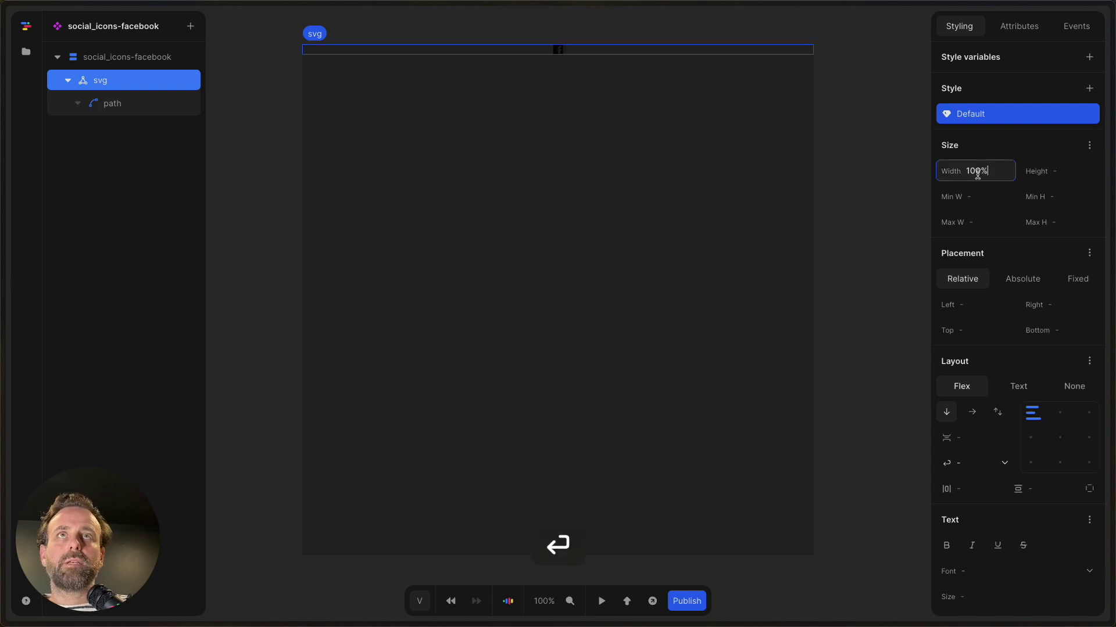
pyautogui.click(1067, 174)
pyautogui.write('100')
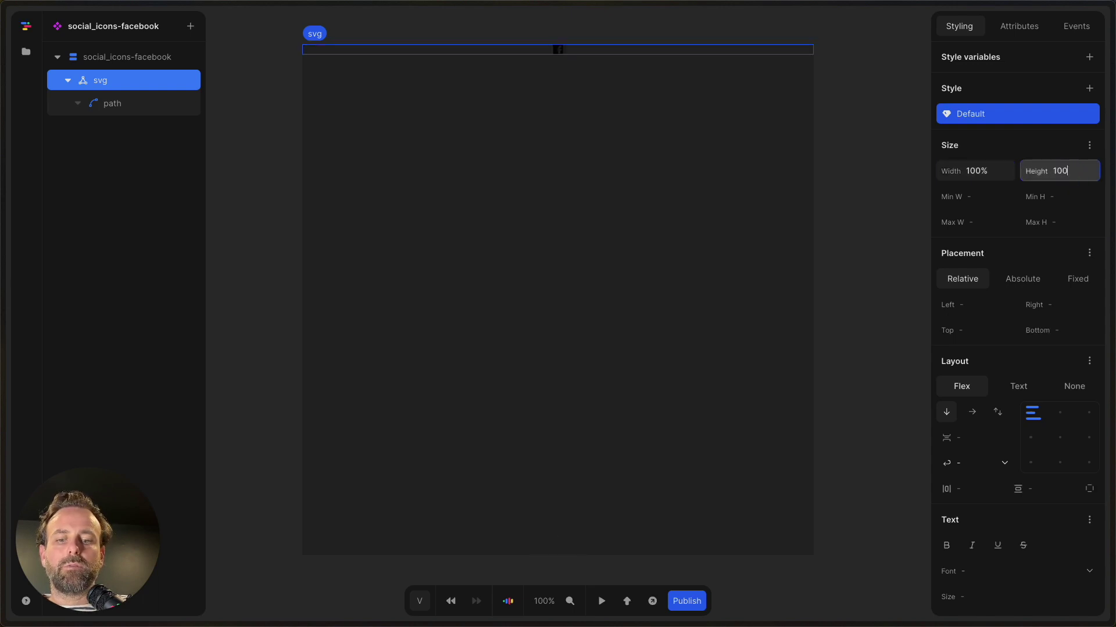
pyautogui.write('5')
pyautogui.press('BackSpace')
pyautogui.write('%')
pyautogui.press('Return')
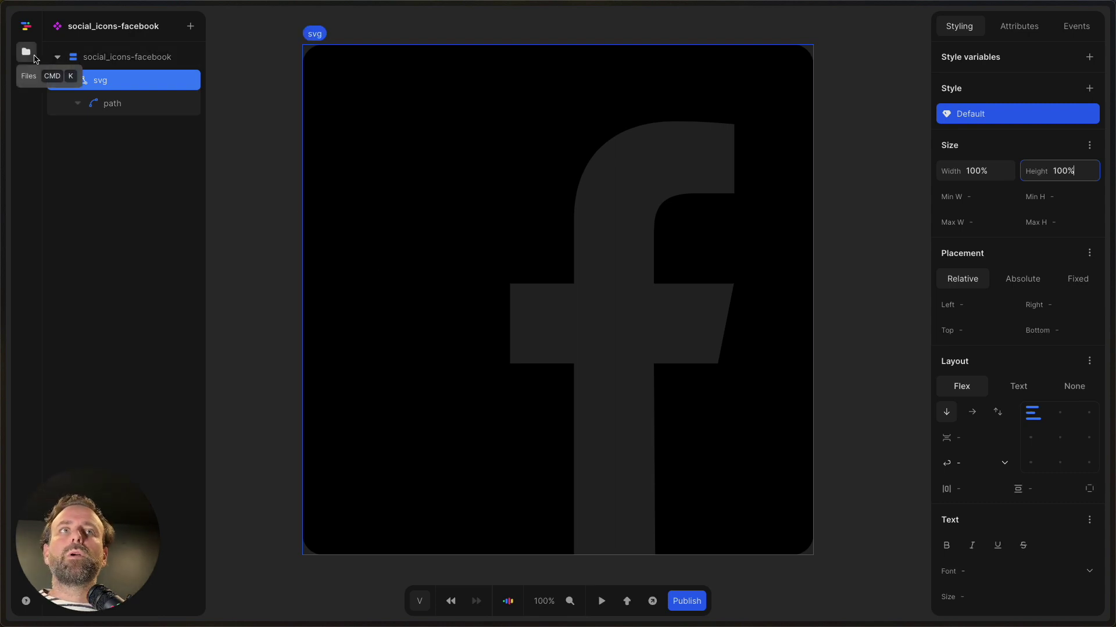
# Set the social_icons-instagram svg to 100% size, then return to HomePage
pyautogui.click(35, 60)
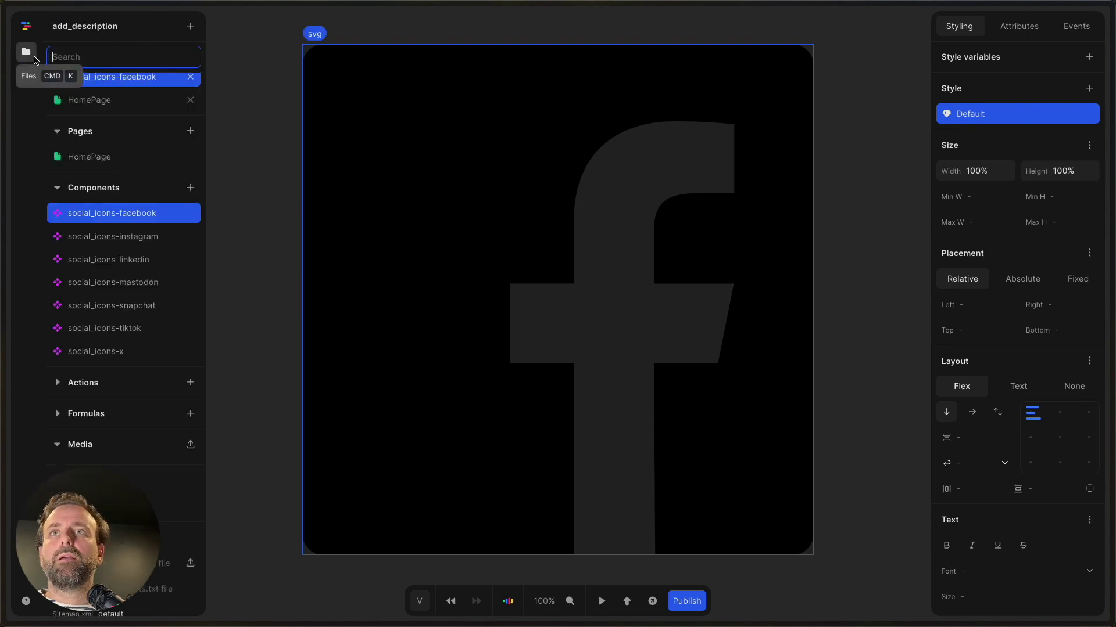
pyautogui.click(126, 241)
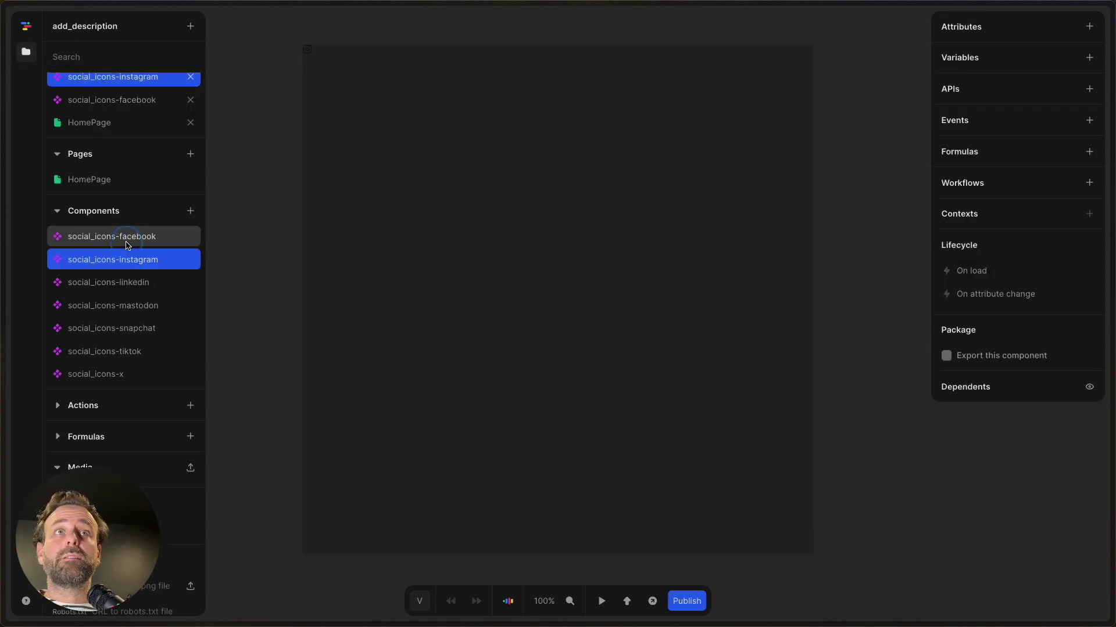
pyautogui.click(308, 50)
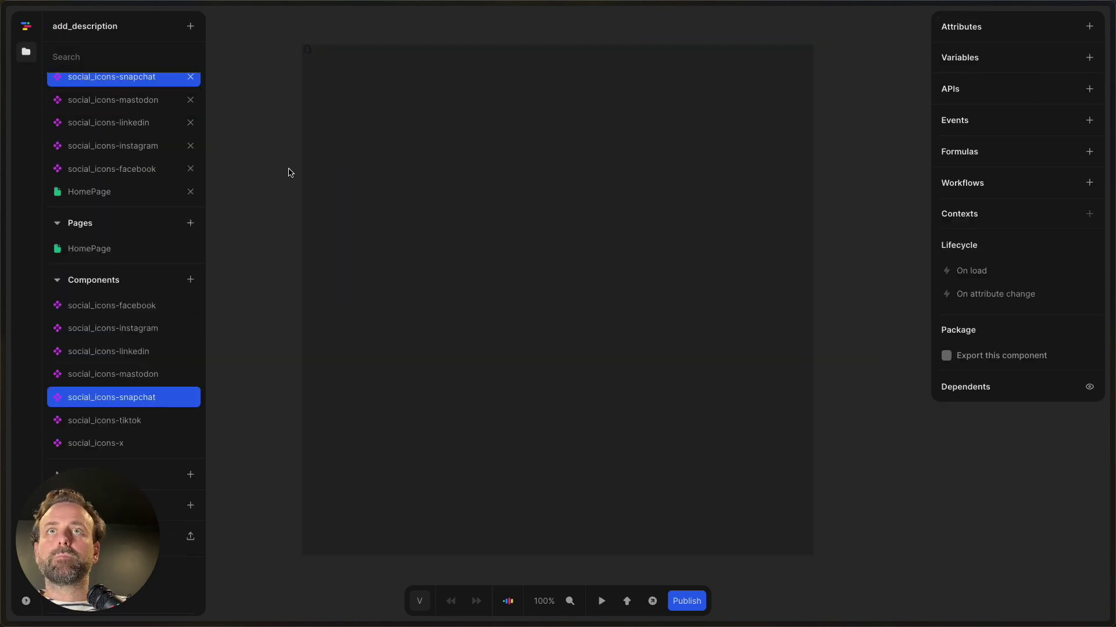
pyautogui.write('100%')
pyautogui.press('Return')
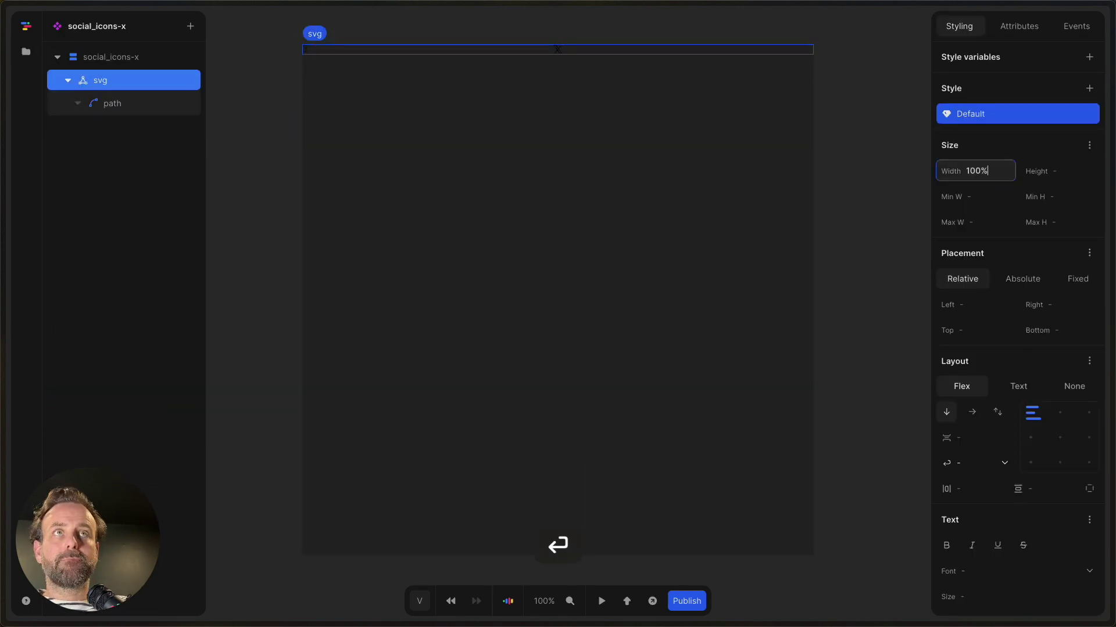
pyautogui.click(26, 51)
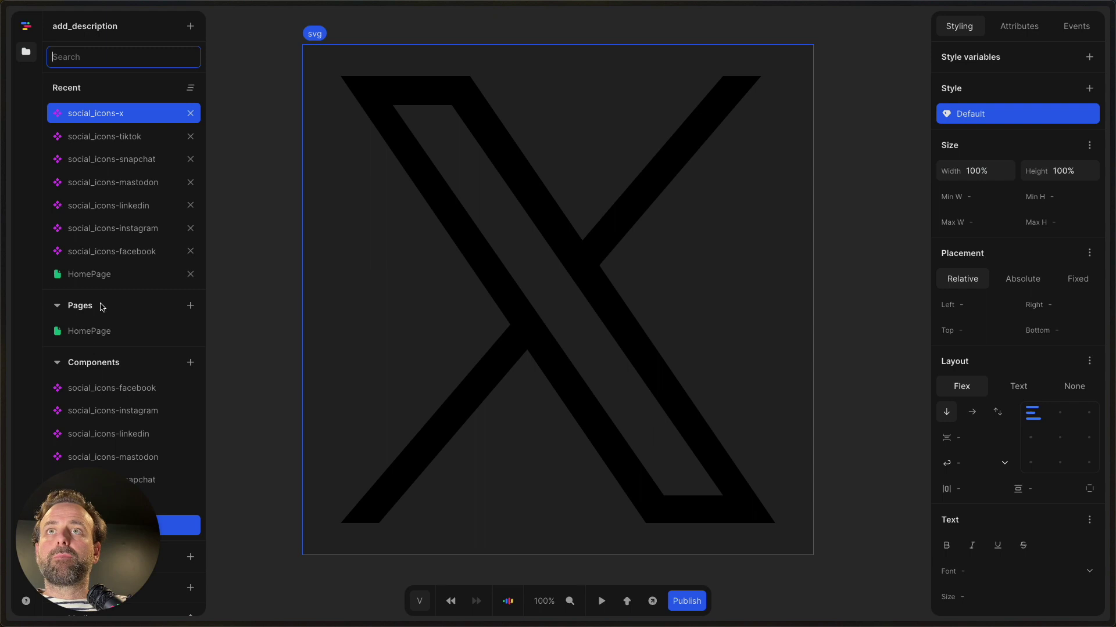
pyautogui.click(105, 276)
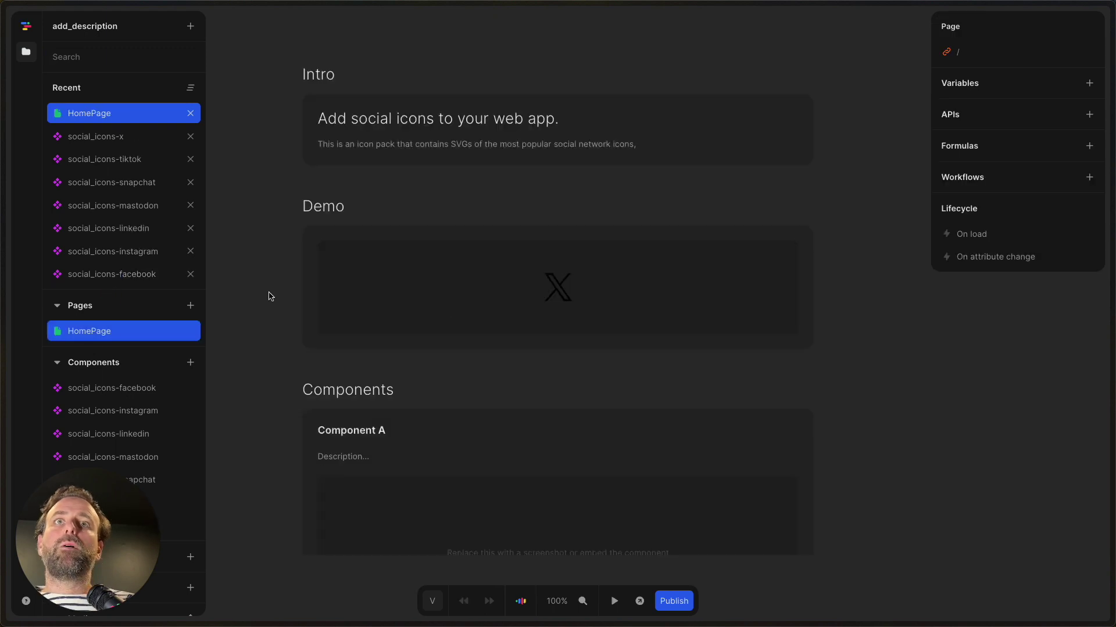
# Try a 75px width on the X icon's wrapper div and clear its fixed height
pyautogui.click(562, 293)
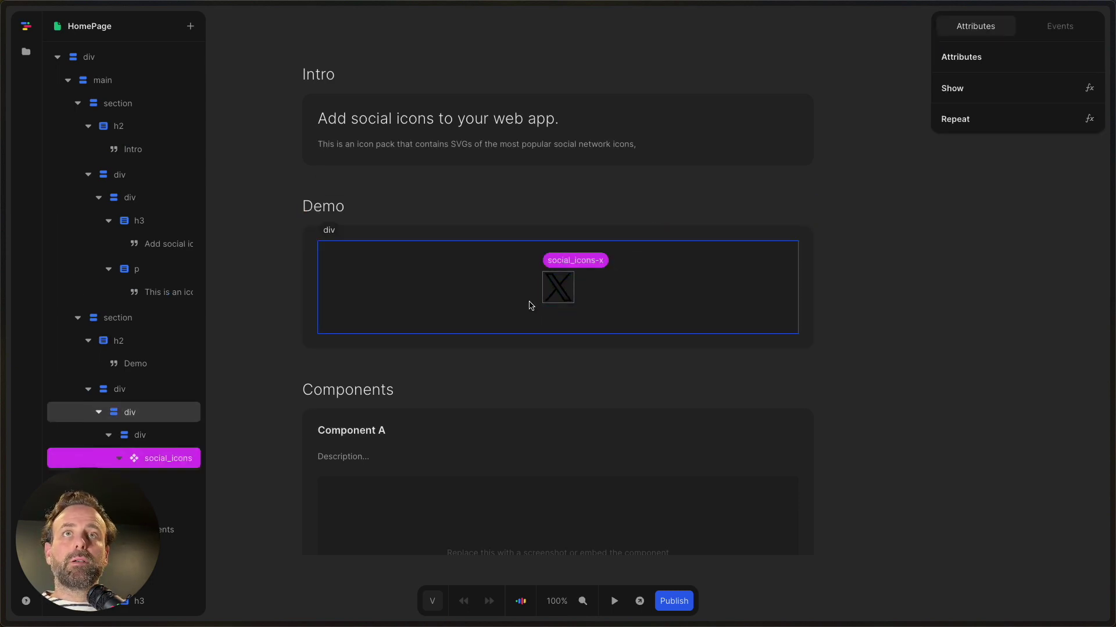
pyautogui.click(146, 438)
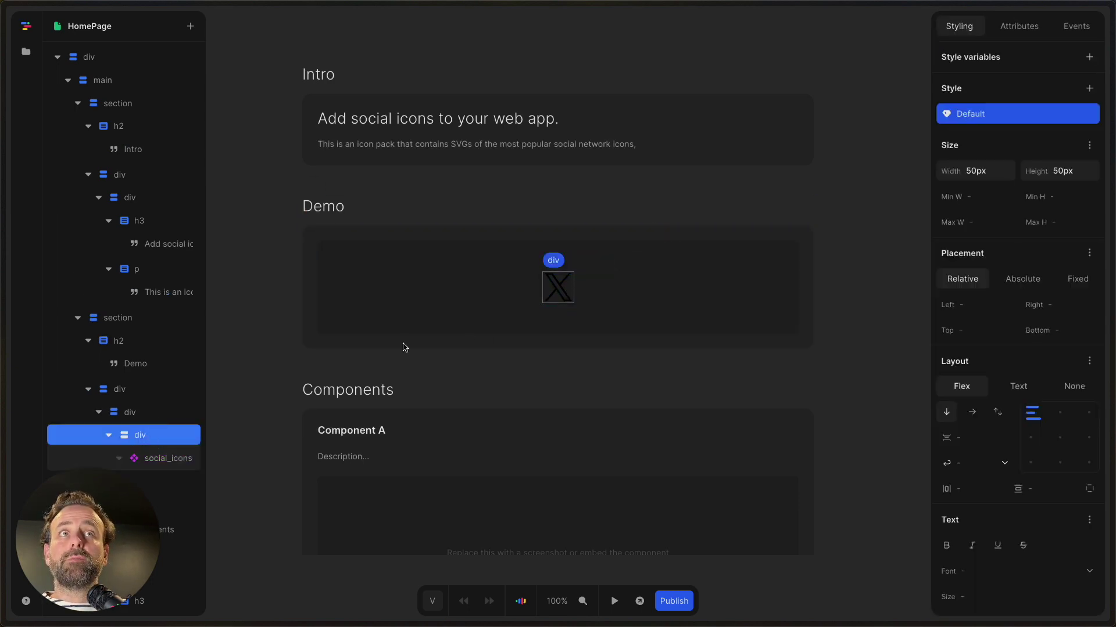
pyautogui.click(979, 172)
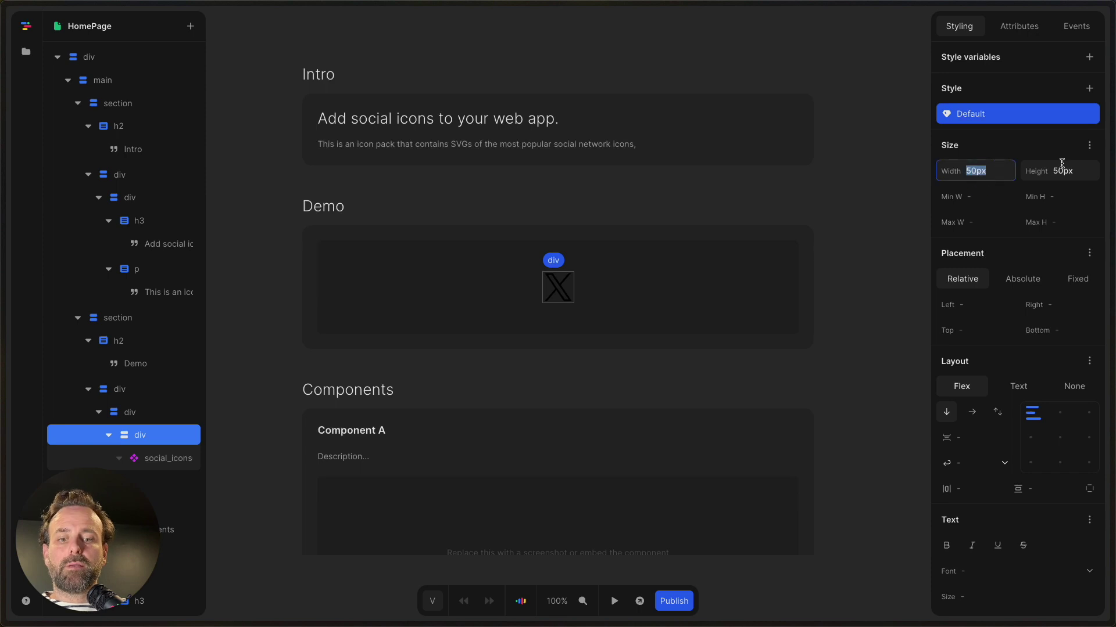
pyautogui.write('75')
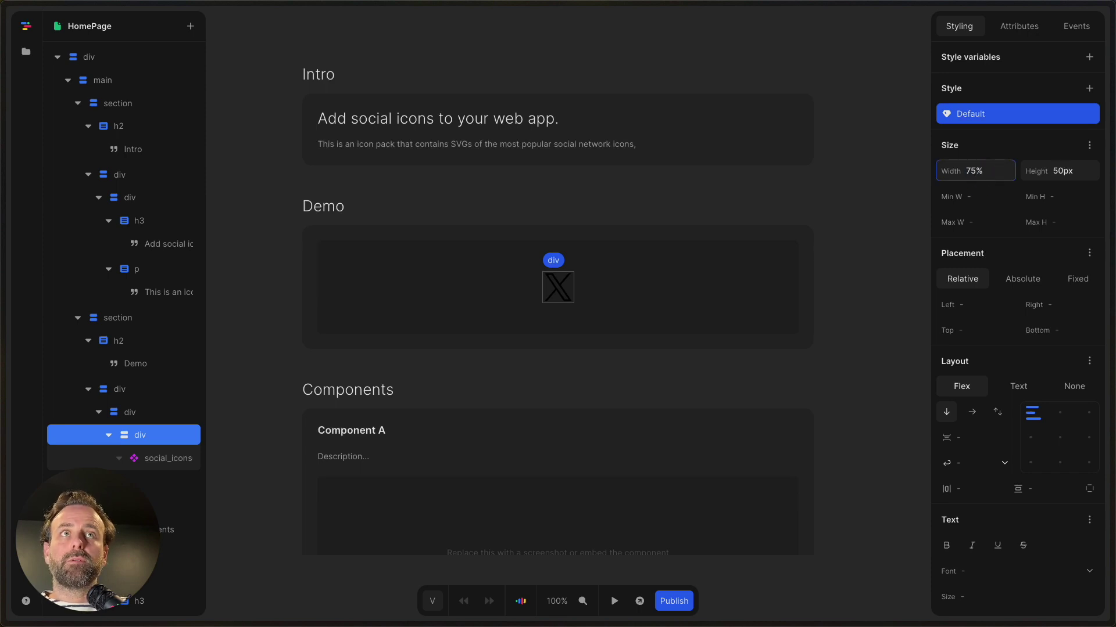
pyautogui.press('Return')
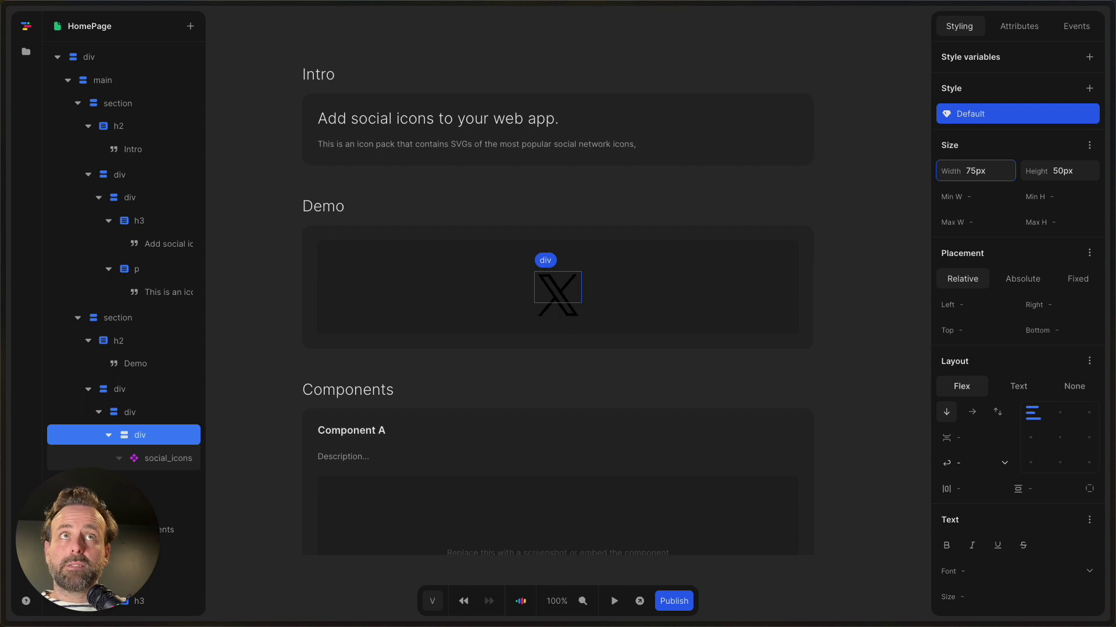
pyautogui.click(1065, 170)
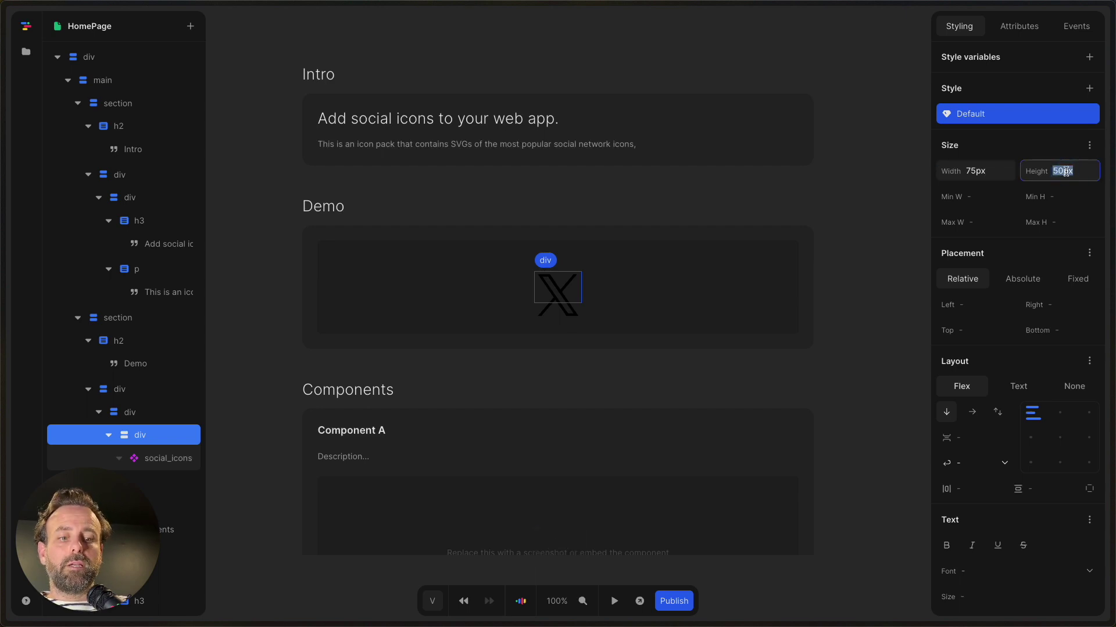
pyautogui.press('BackSpace')
pyautogui.press('Return')
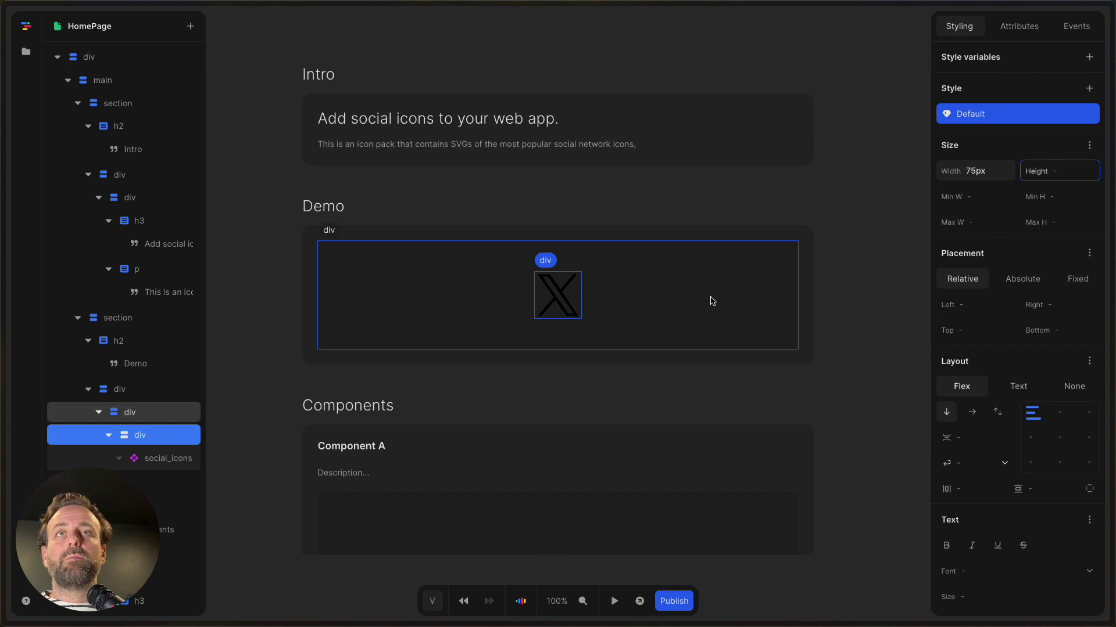
# Set the wrapper div's width back to 50px
pyautogui.click(982, 171)
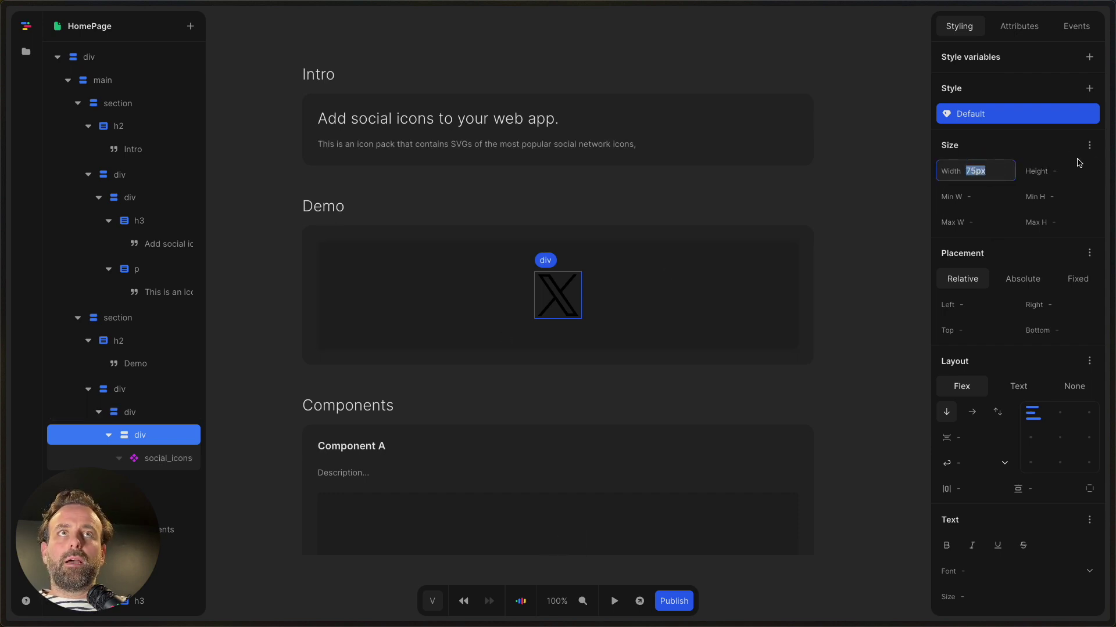
pyautogui.press('Left')
pyautogui.hotkey('shift', 'Right')
pyautogui.press('Right')
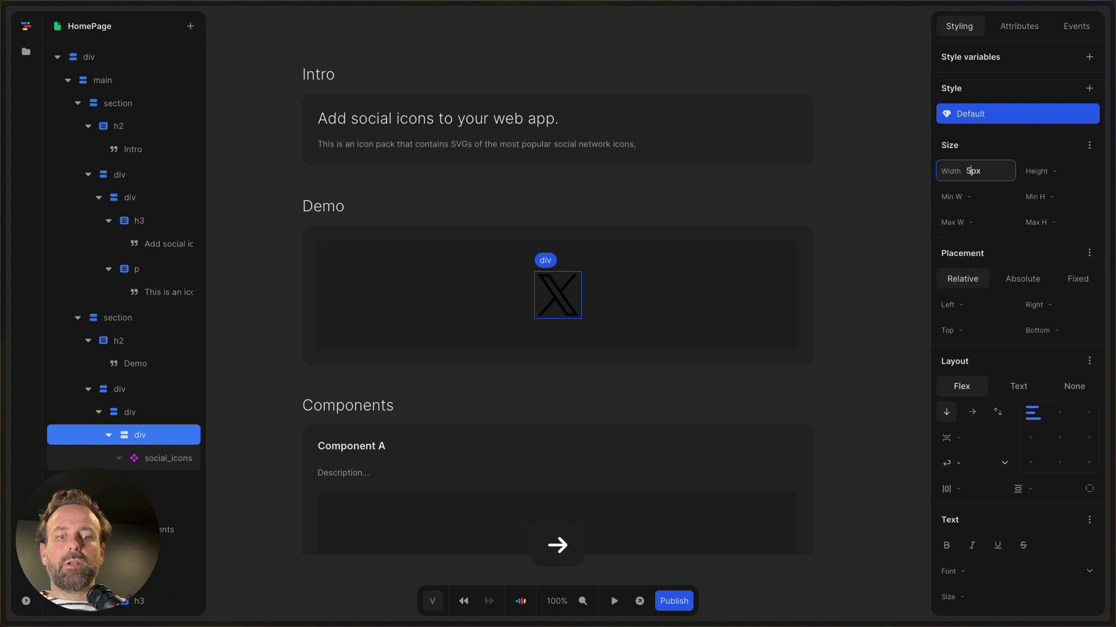
pyautogui.press('Return')
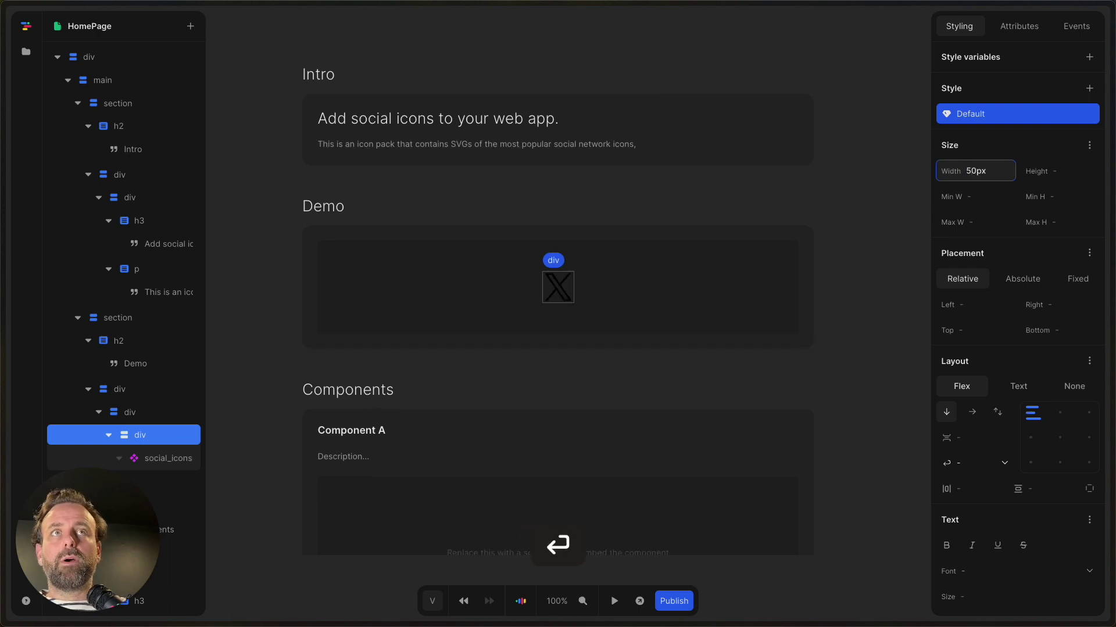
pyautogui.click(557, 287)
pyautogui.click(135, 434)
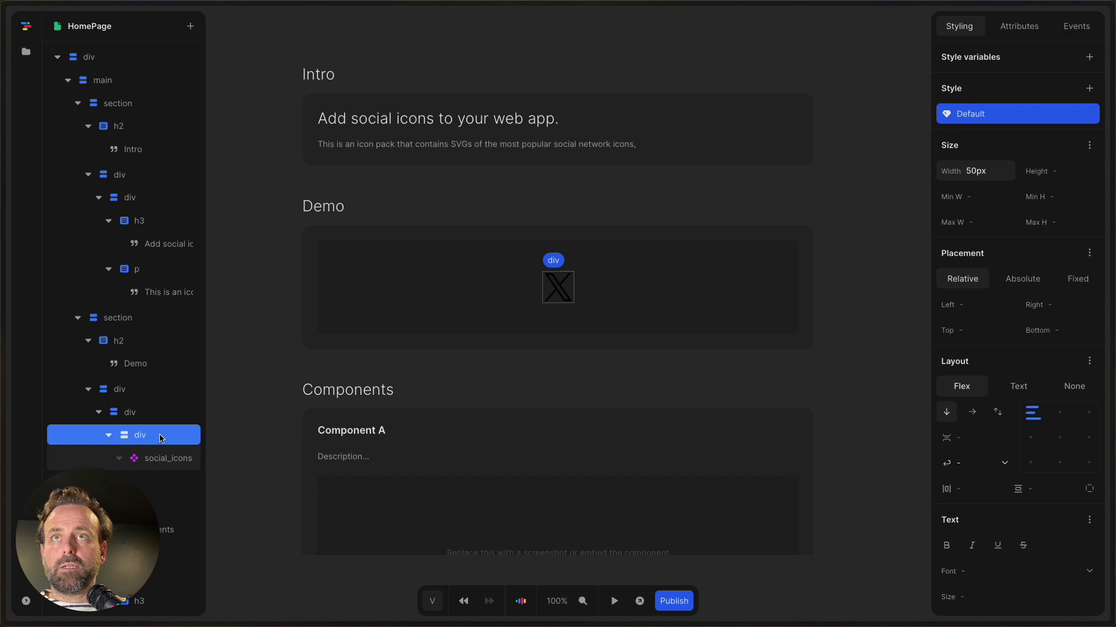
# Paste copies of the X icon into the Demo row, then delete the second X icon
pyautogui.click(154, 420)
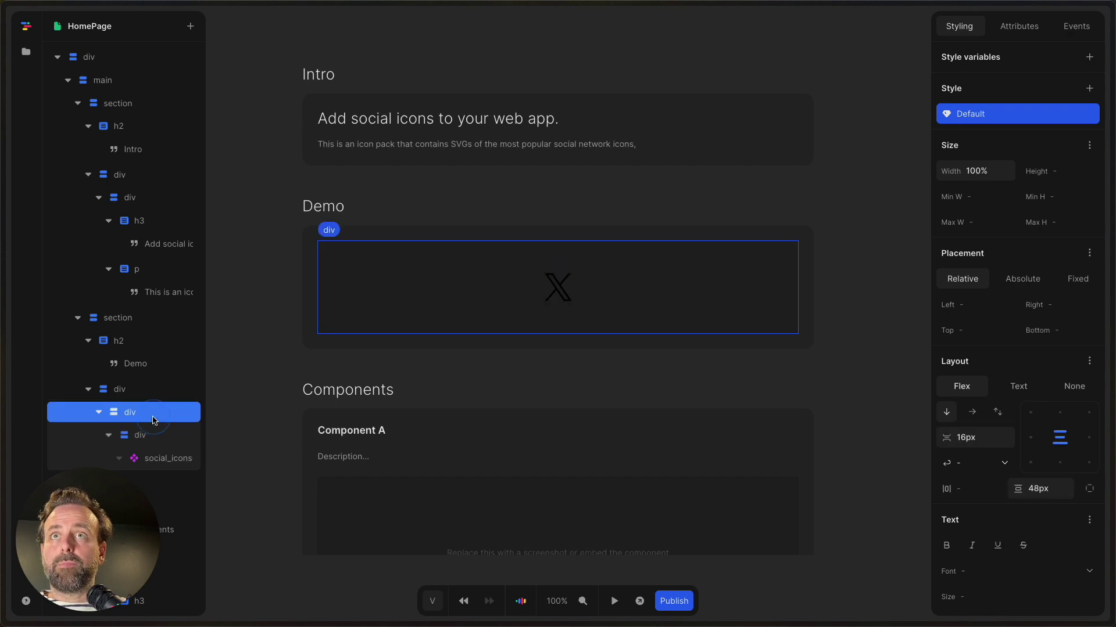
pyautogui.press('super+v')
pyautogui.press('super+v')
pyautogui.press('super+v')
pyautogui.press('super+v')
pyautogui.press('super+v')
pyautogui.press('super+v')
pyautogui.press('super+v')
pyautogui.press('super+v')
pyautogui.press('super+v')
pyautogui.click(971, 411)
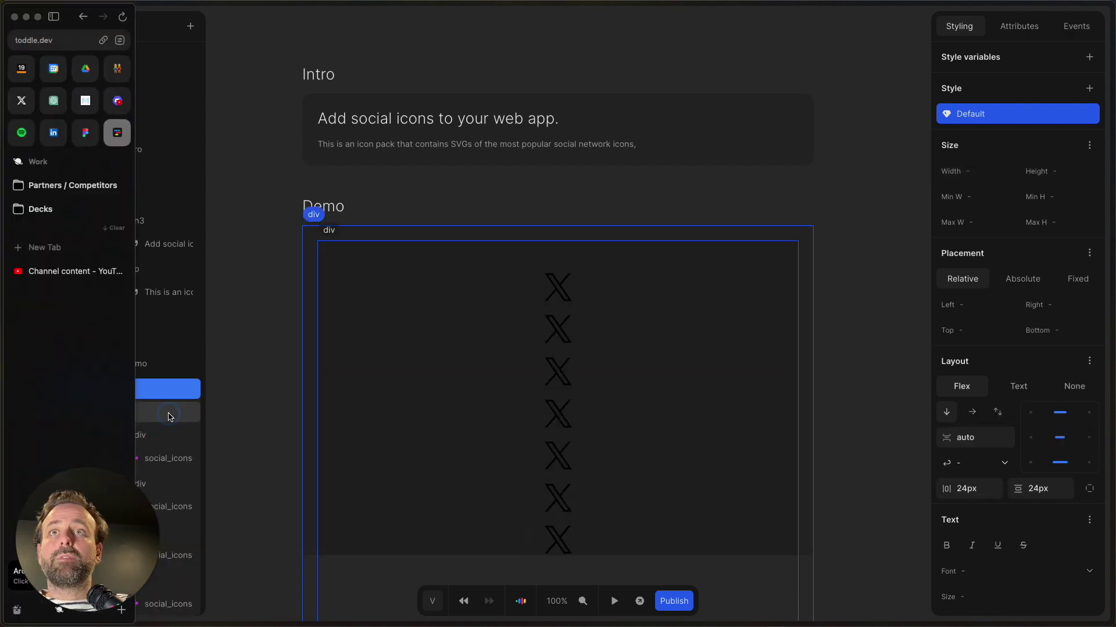
pyautogui.click(405, 291)
pyautogui.click(369, 287)
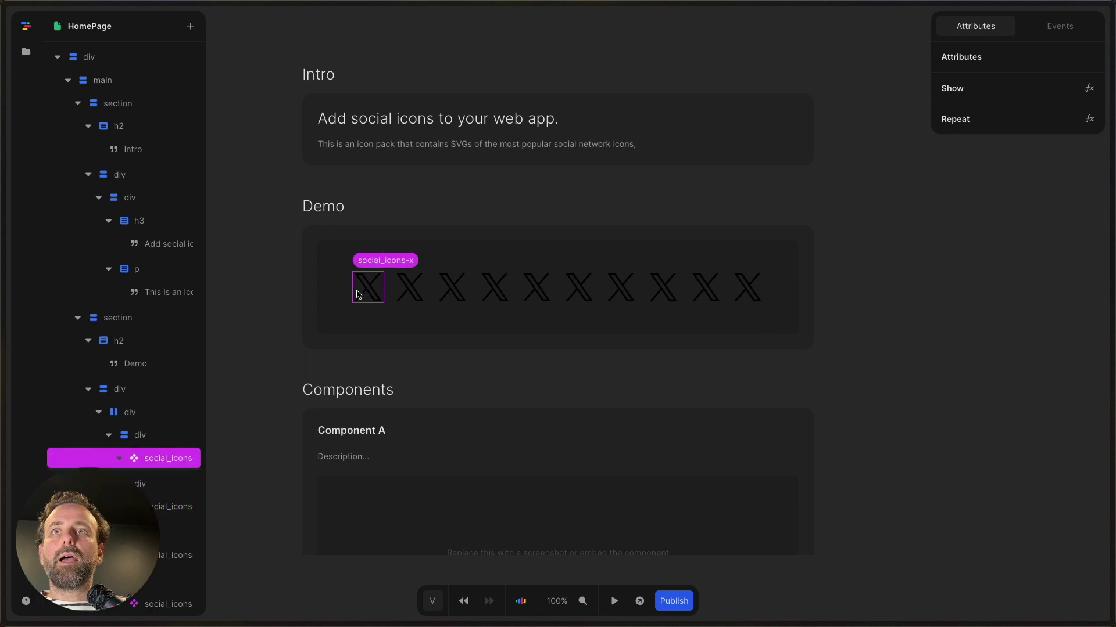
pyautogui.click(168, 439)
pyautogui.click(145, 415)
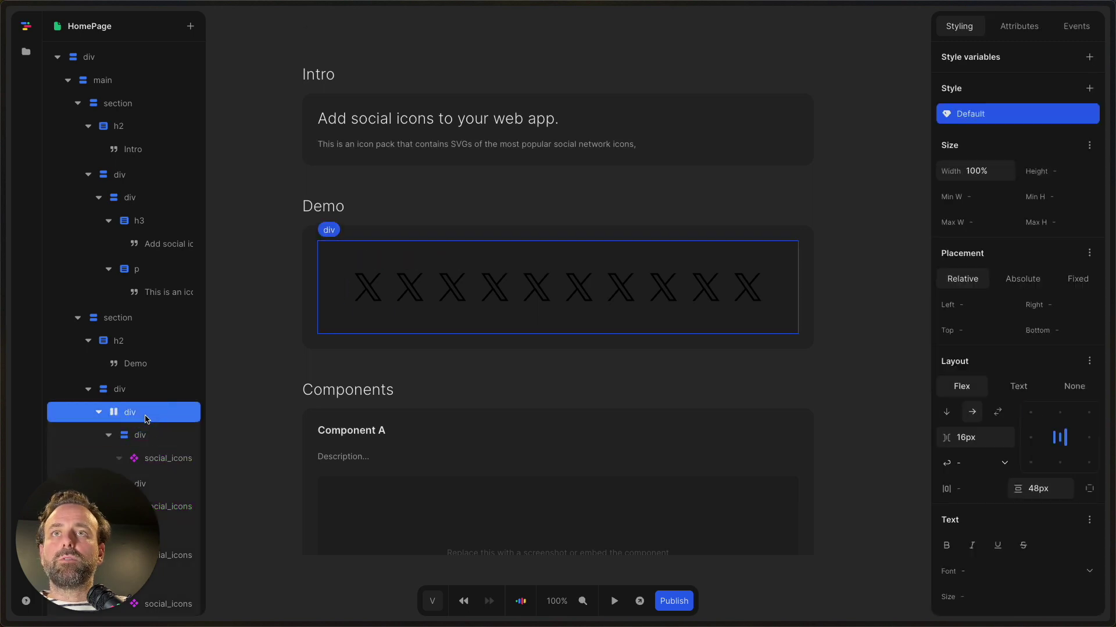
pyautogui.click(149, 438)
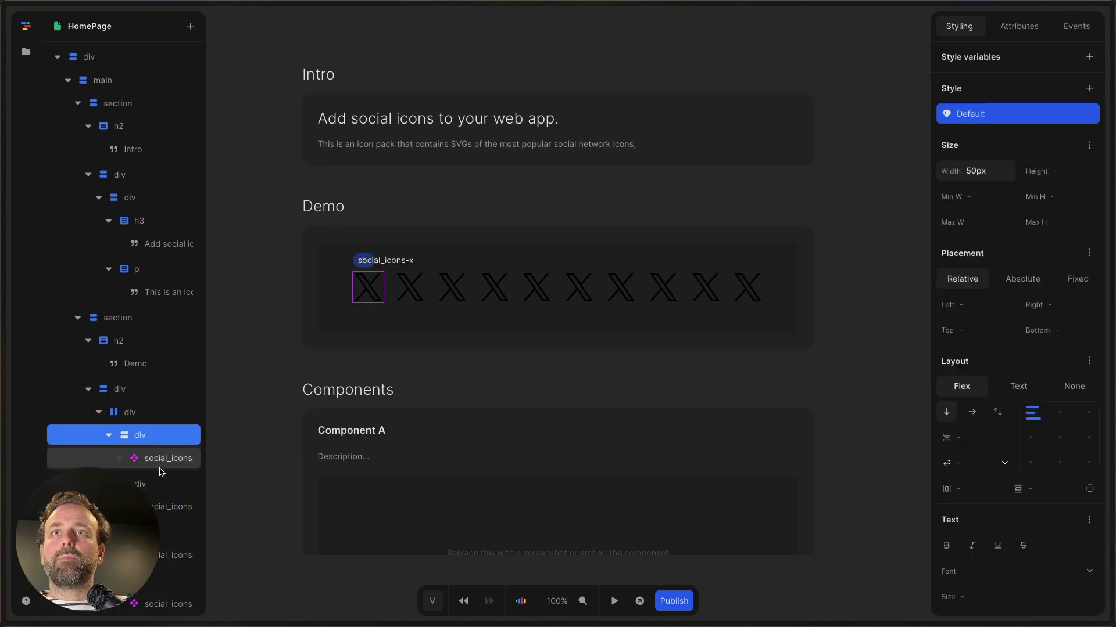
pyautogui.click(174, 506)
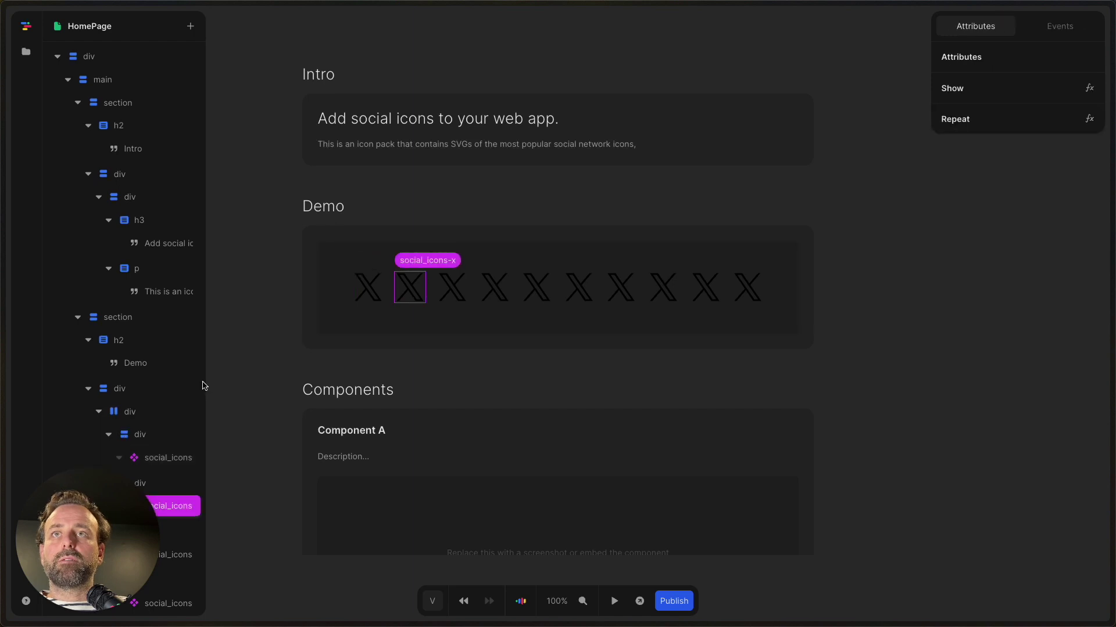
pyautogui.scroll(-5, 186, 360)
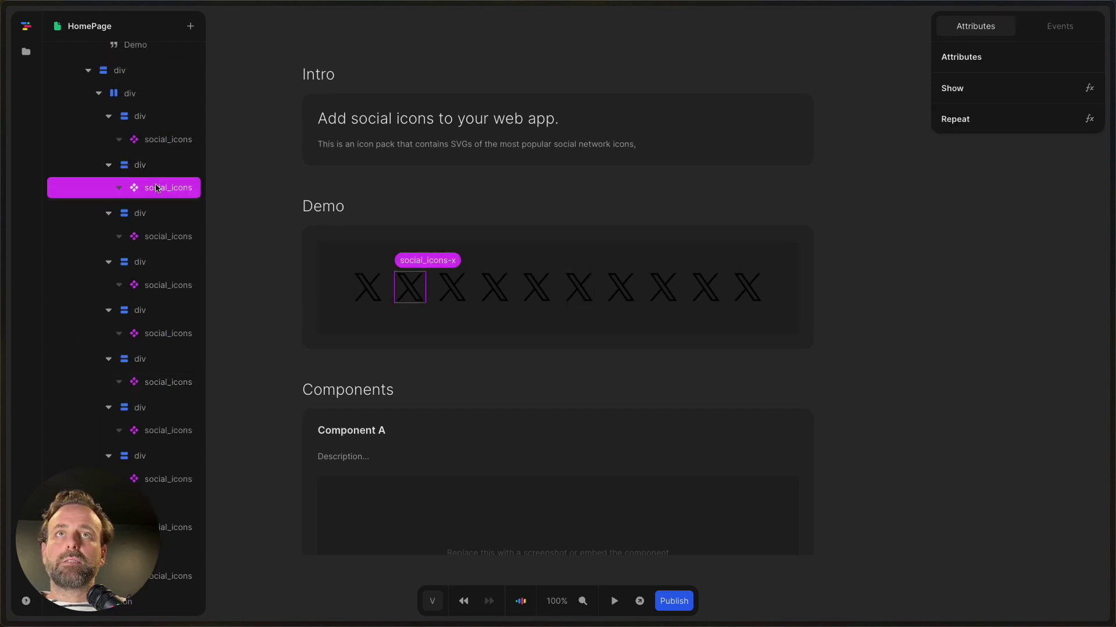
pyautogui.press('Delete')
# Fill the empty wrapper divs with TikTok, Facebook, LinkedIn, Mastodon, Snapchat and Instagram icons
pyautogui.click(147, 169)
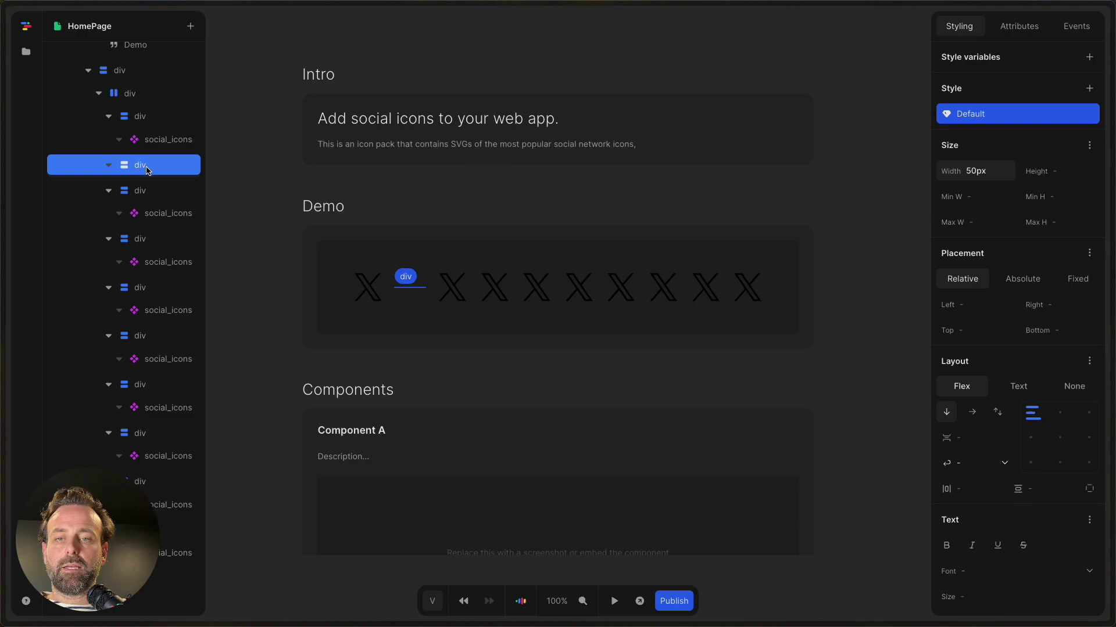
pyautogui.press('a')
pyautogui.moveTo(386, 423)
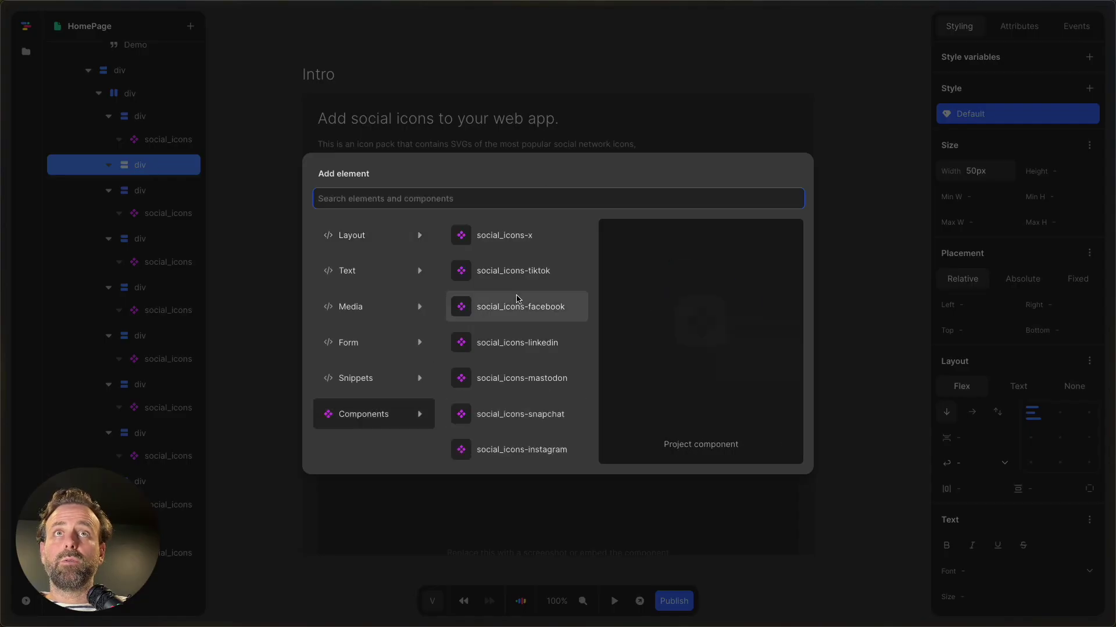
pyautogui.click(519, 271)
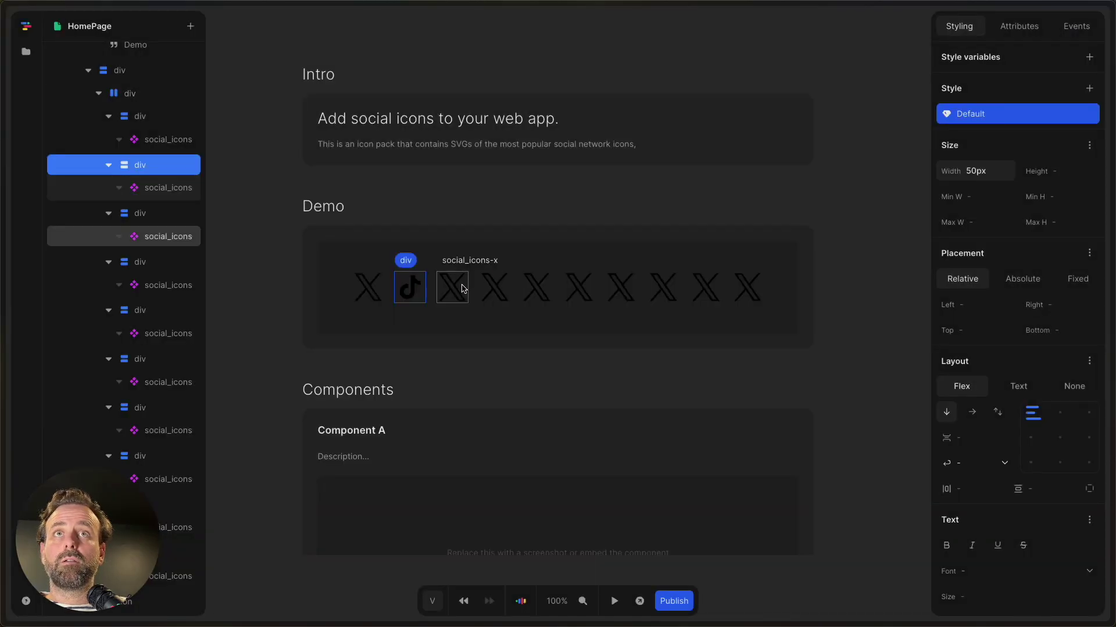
pyautogui.press('a')
pyautogui.click(520, 307)
pyautogui.click(139, 262)
pyautogui.click(139, 310)
pyautogui.click(521, 415)
pyautogui.click(140, 407)
pyautogui.press('a')
pyautogui.moveTo(399, 415)
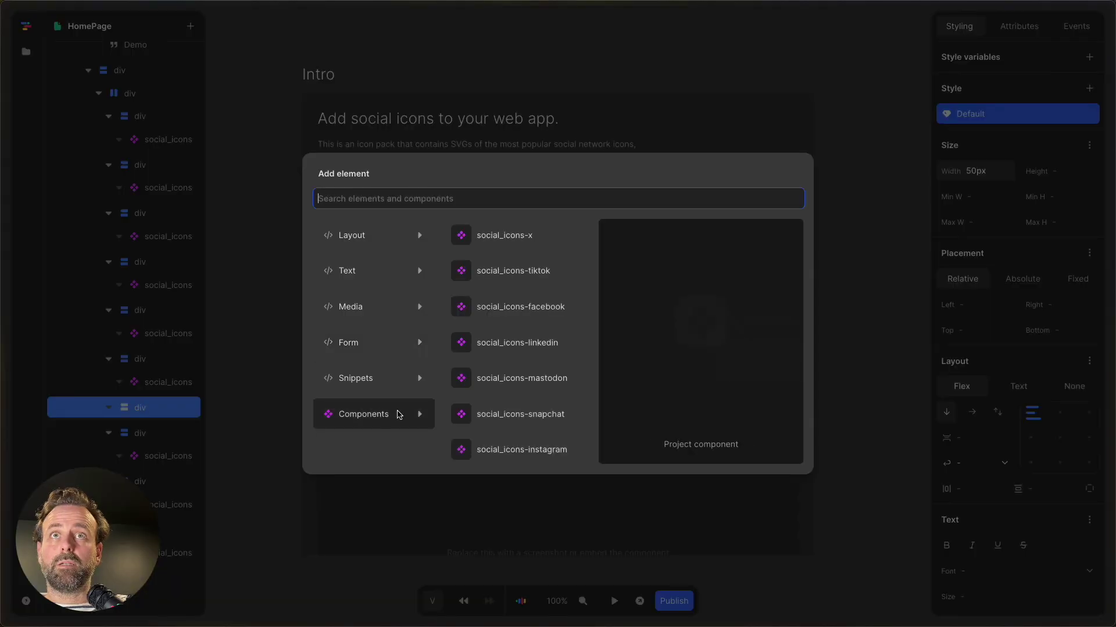
pyautogui.scroll(-1, 548, 411)
pyautogui.click(546, 407)
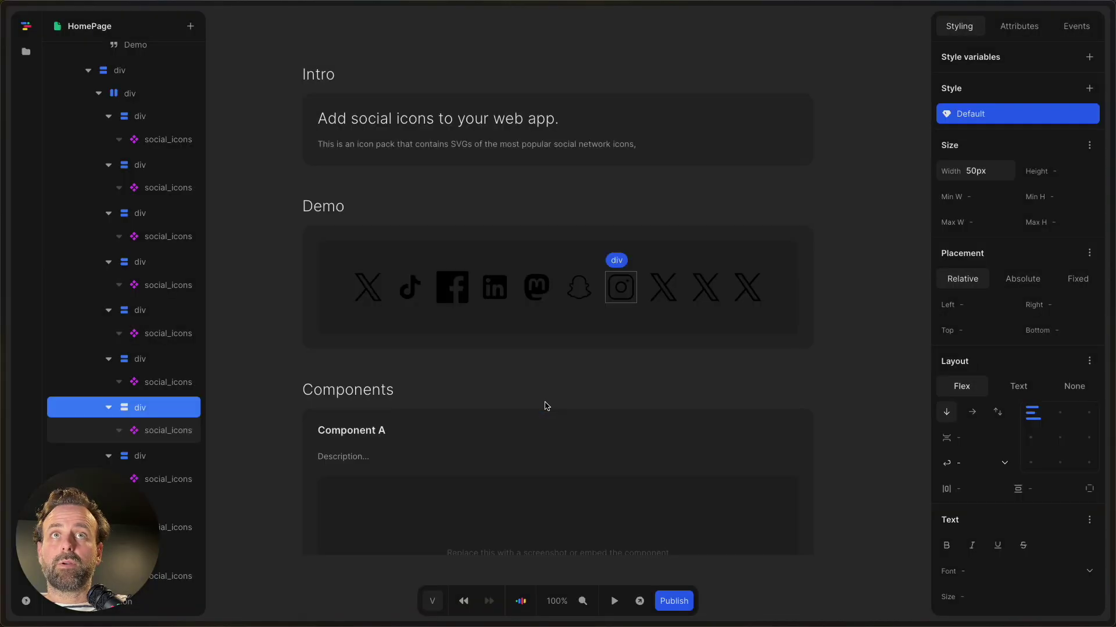
# Delete the three leftover X icons and their wrapper divs from the Demo row
pyautogui.click(662, 286)
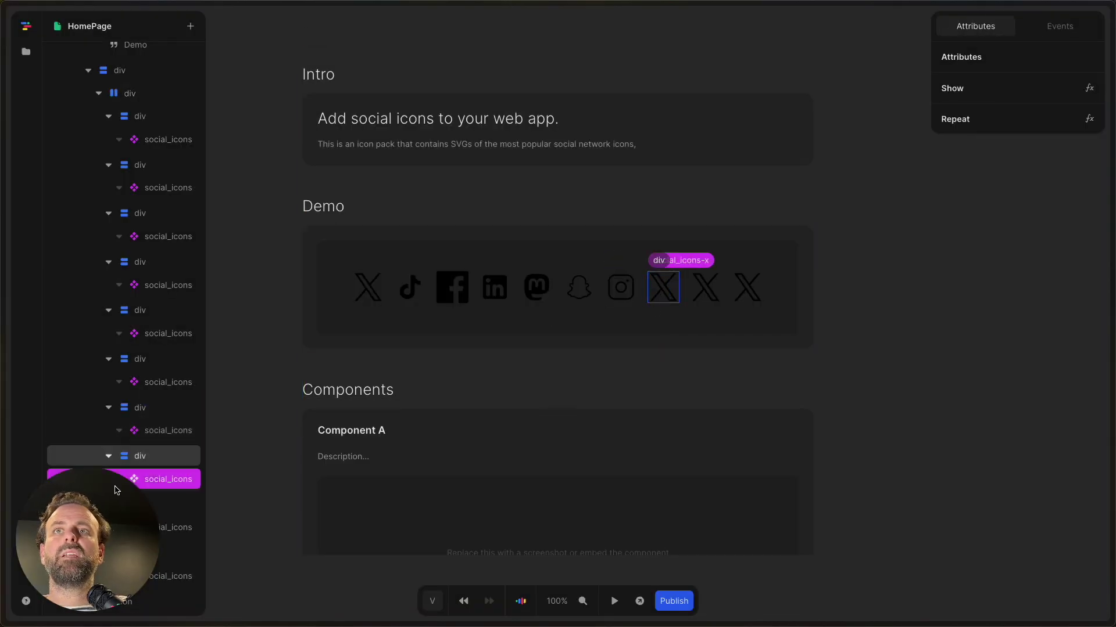
pyautogui.click(147, 457)
pyautogui.press('Delete')
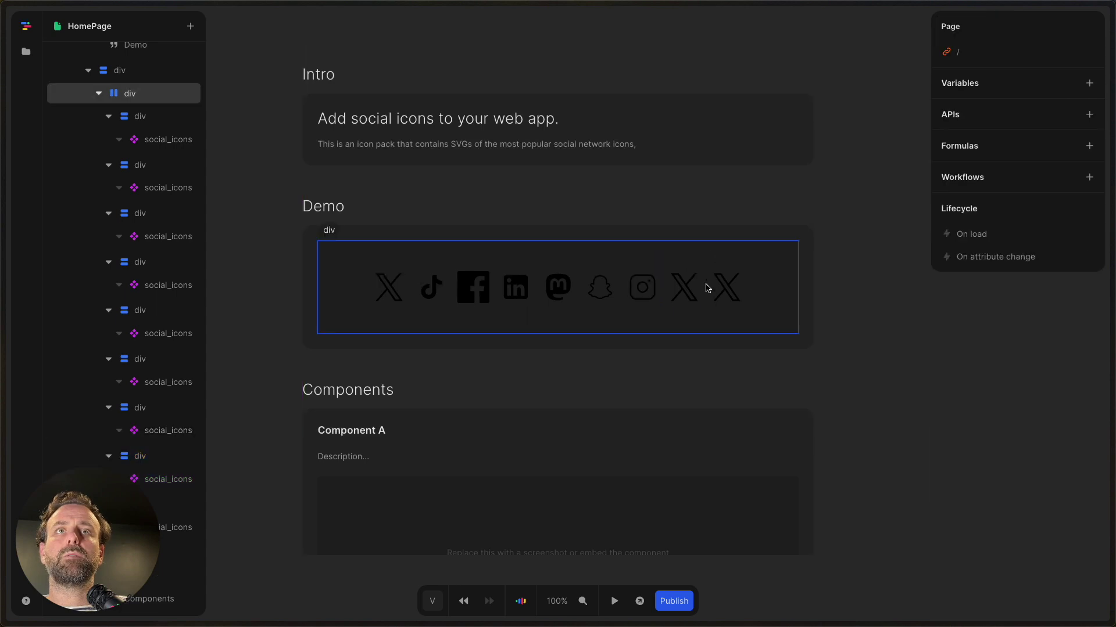
pyautogui.click(694, 291)
pyautogui.click(163, 458)
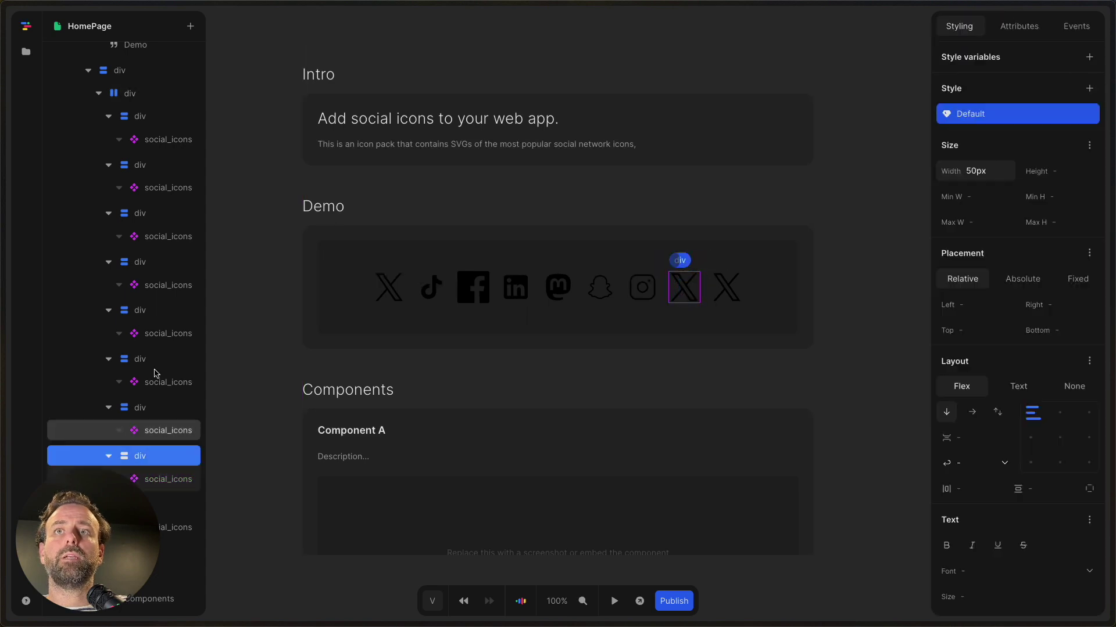
pyautogui.scroll(-4, 155, 366)
pyautogui.scroll(-1, 155, 365)
pyautogui.press('Delete')
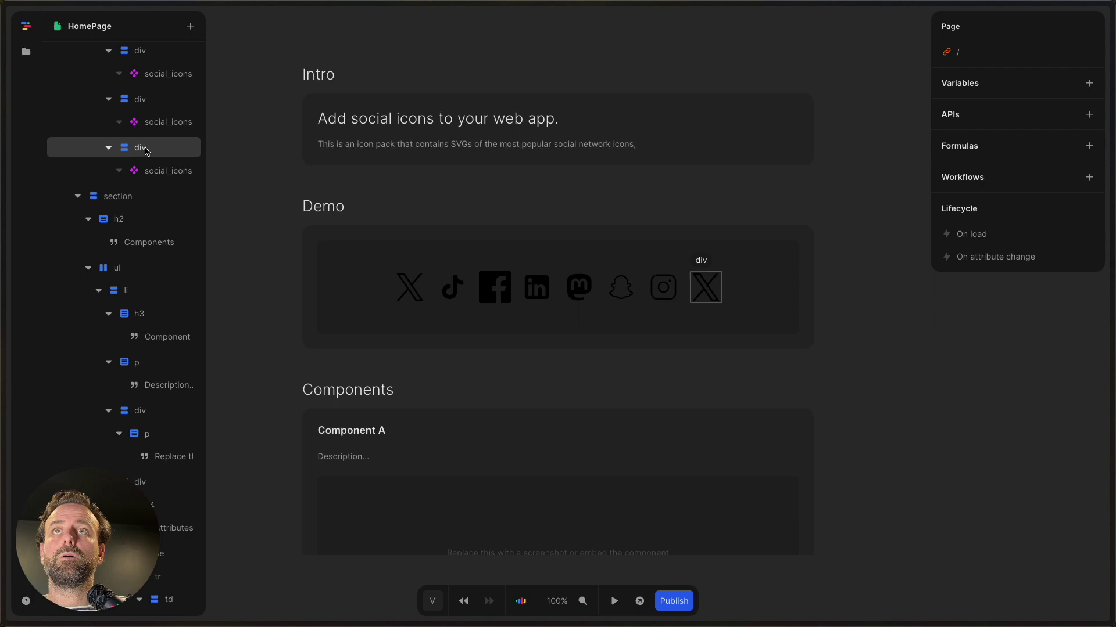
pyautogui.click(146, 149)
pyautogui.press('Delete')
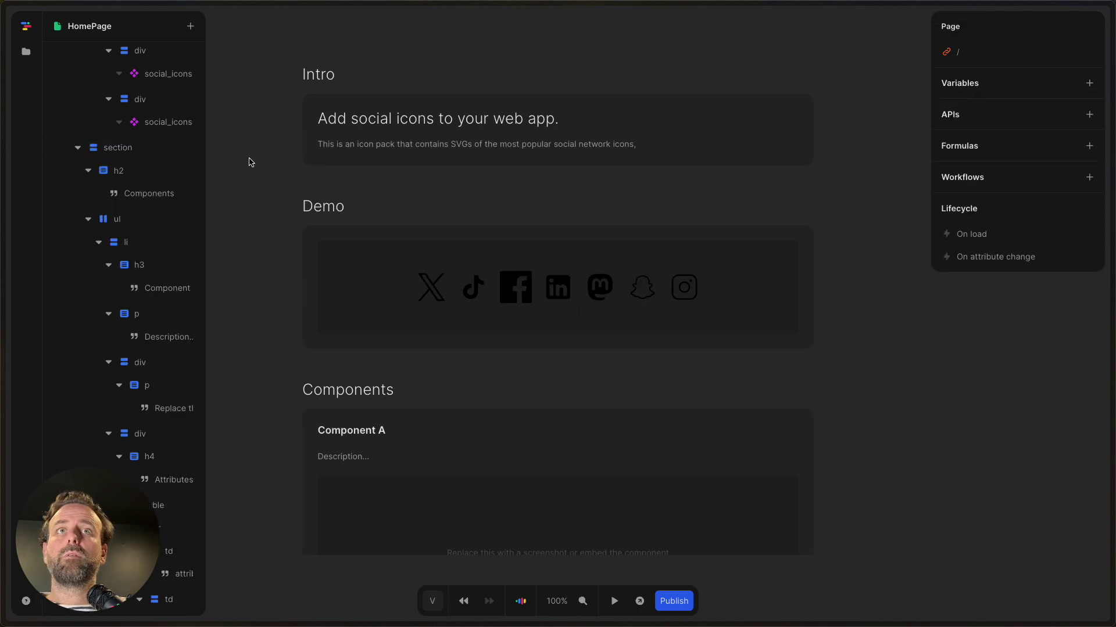
pyautogui.click(408, 298)
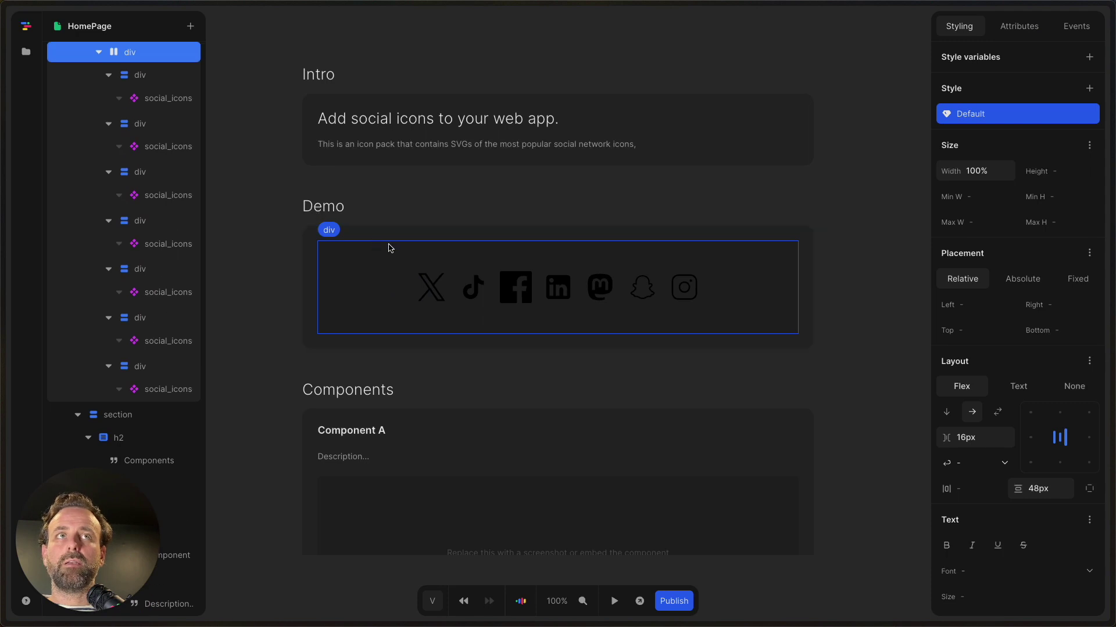
# Set the Demo row's text colour to white (#ffffff) so all icons turn white
pyautogui.scroll(-4, 1045, 337)
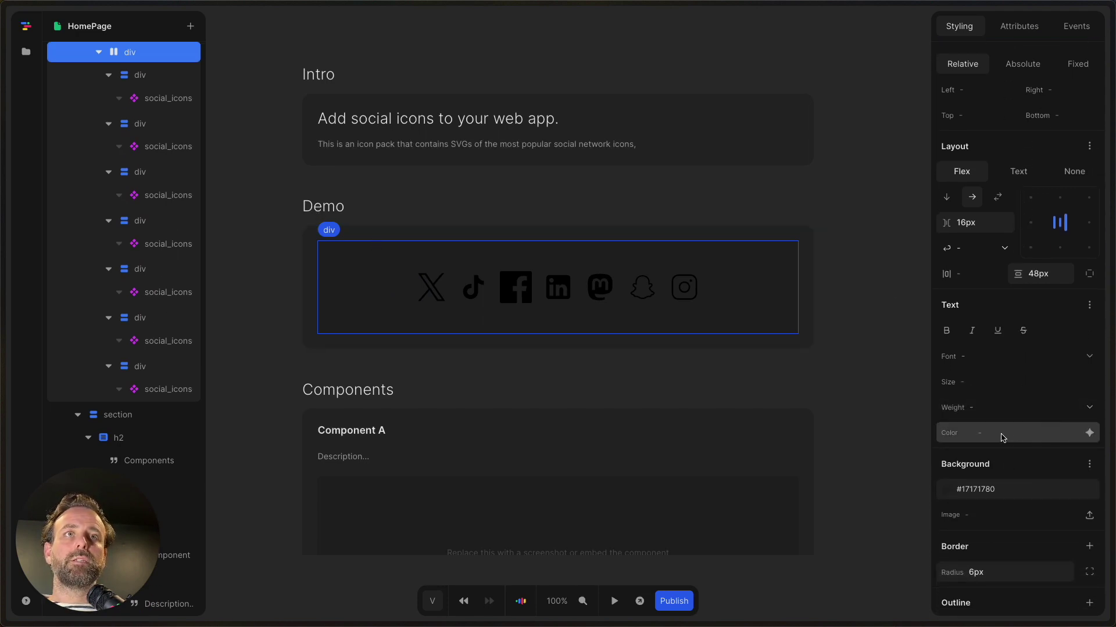
pyautogui.click(1002, 437)
pyautogui.moveTo(994, 269)
pyautogui.mouseDown()
pyautogui.moveTo(919, 204)
pyautogui.moveTo(965, 250)
pyautogui.moveTo(940, 225)
pyautogui.mouseUp()
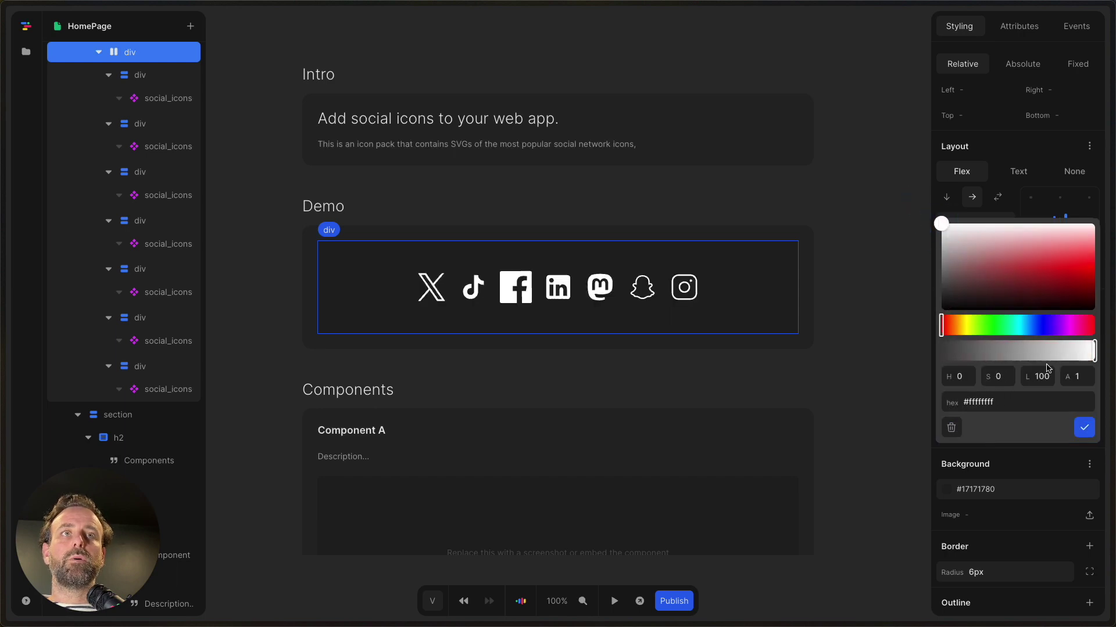
pyautogui.click(1084, 427)
pyautogui.click(855, 297)
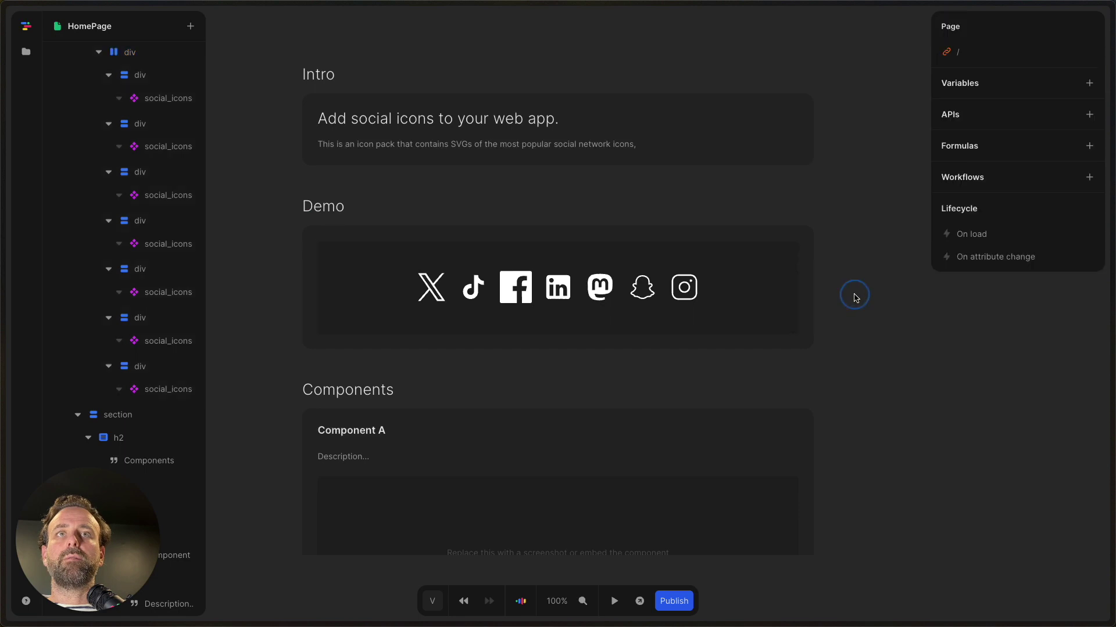
pyautogui.click(437, 294)
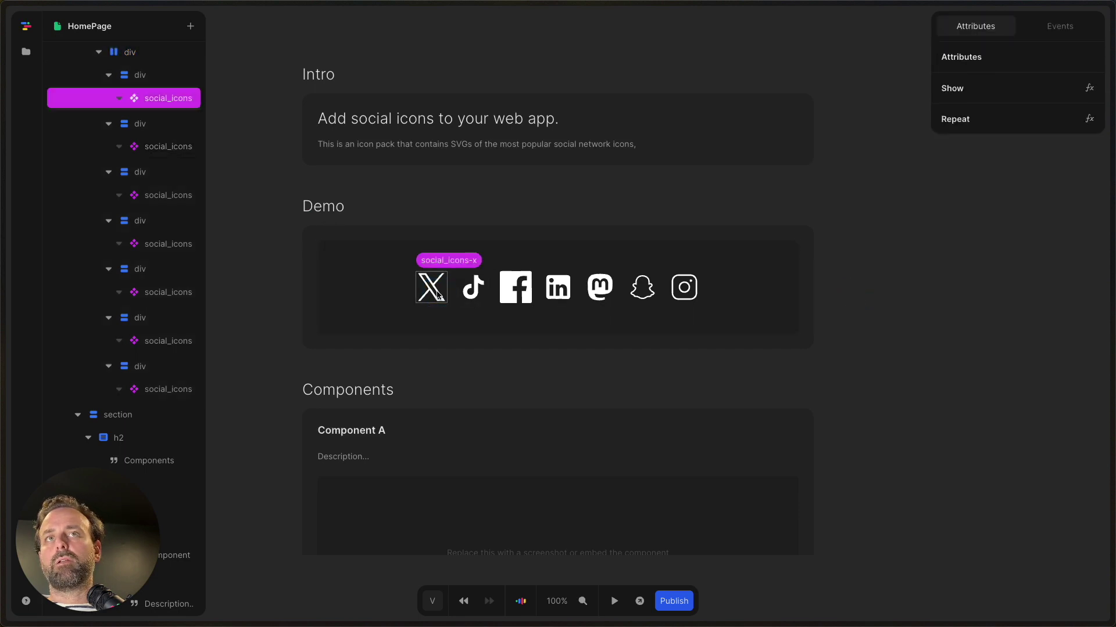
pyautogui.click(474, 292)
pyautogui.click(515, 290)
pyautogui.click(558, 291)
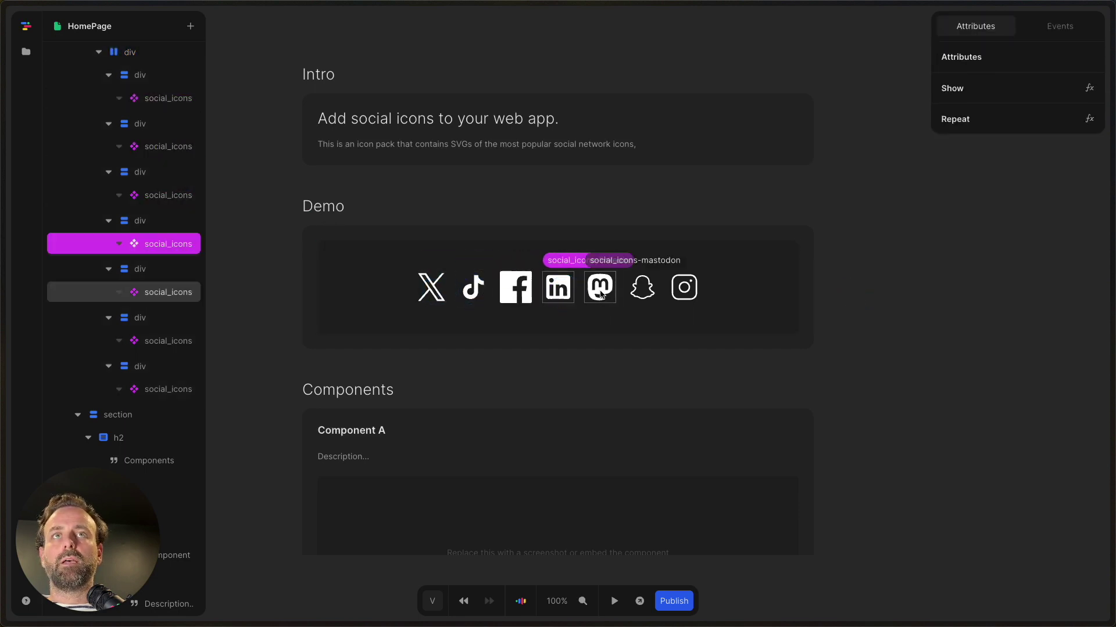
pyautogui.click(600, 292)
pyautogui.click(642, 290)
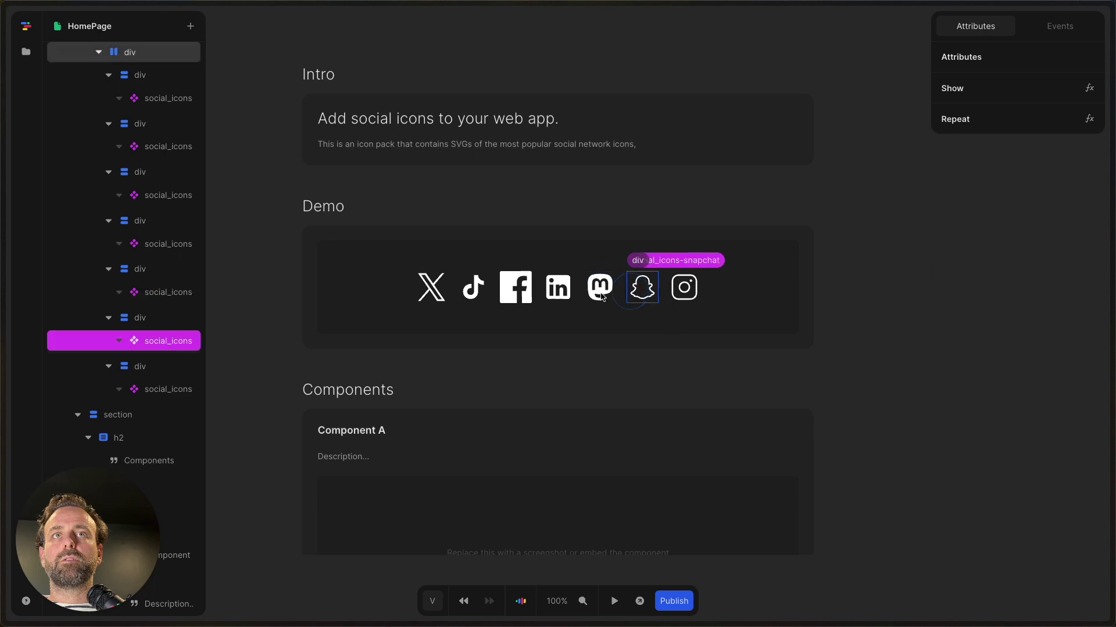
pyautogui.click(425, 294)
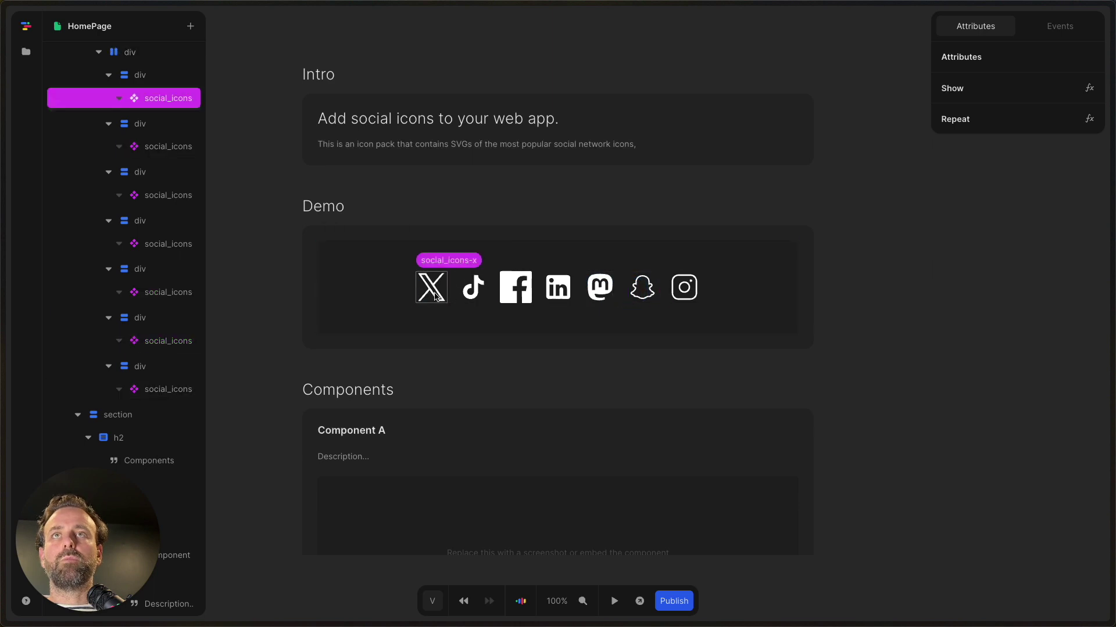
# Give the X icon's wrapper div a 50px height, matching its 50px width
pyautogui.click(152, 77)
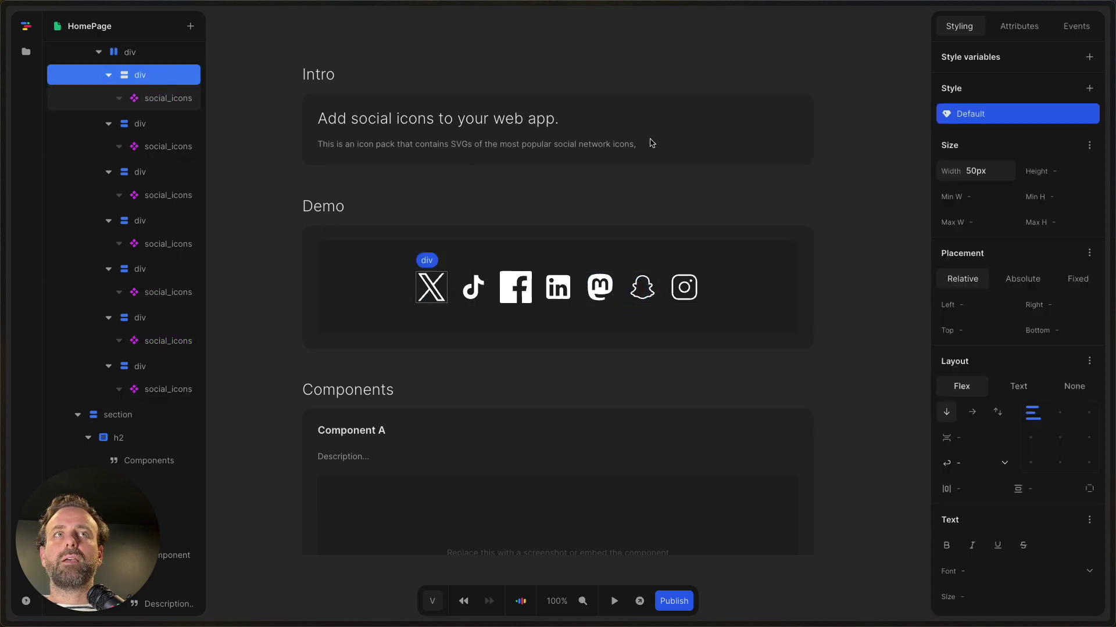
pyautogui.doubleClick(982, 172)
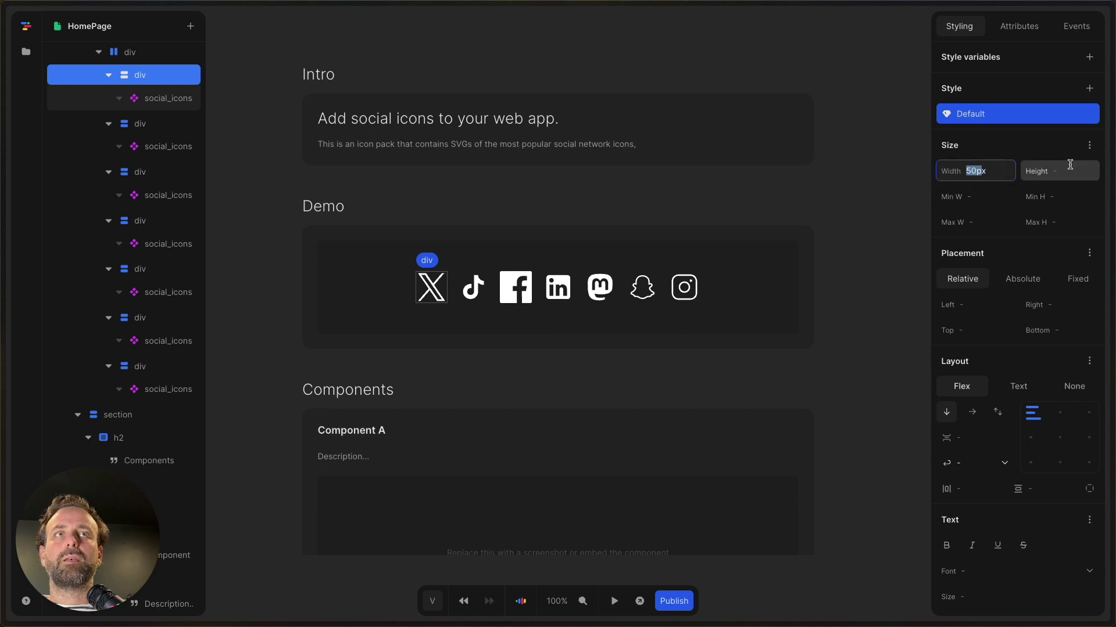
pyautogui.press('super+a')
pyautogui.press('super+x')
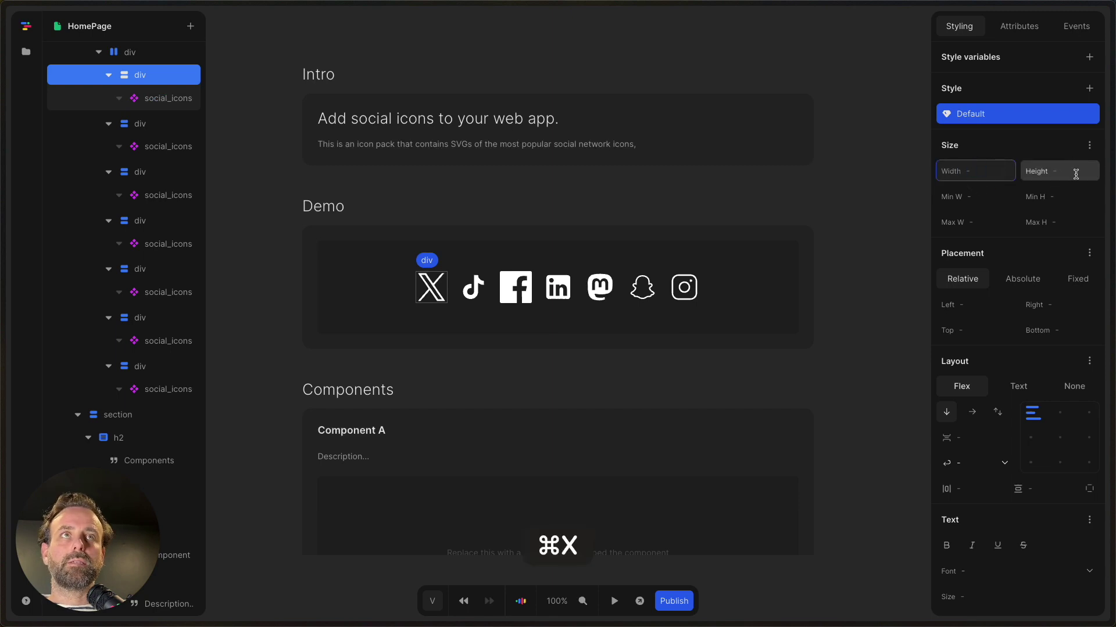
pyautogui.click(1075, 174)
pyautogui.press('super+v')
pyautogui.press('Return')
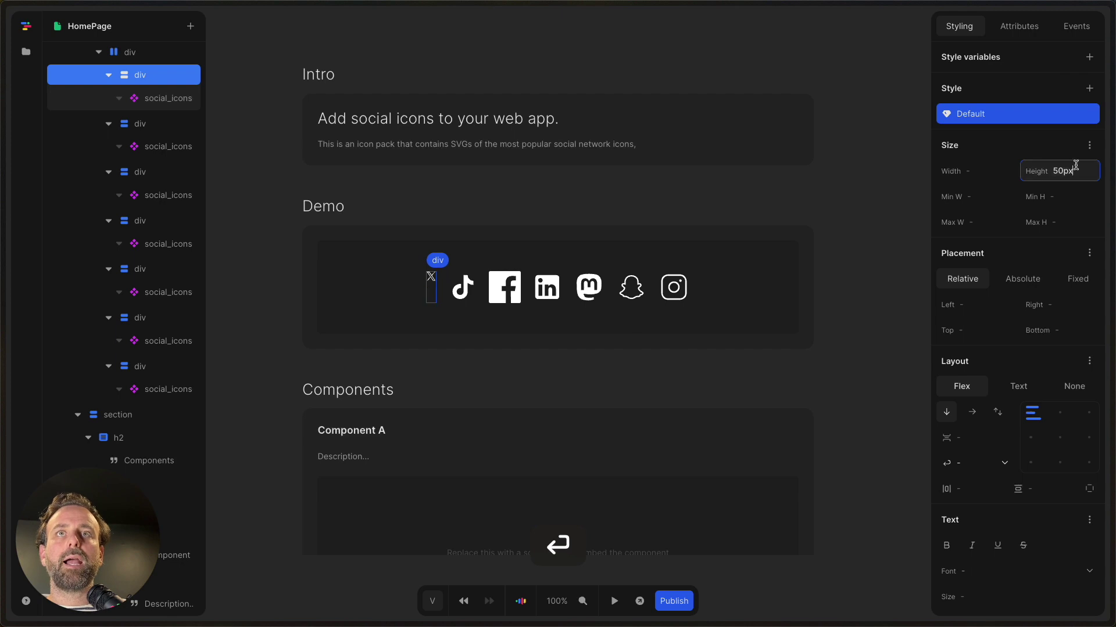
# Give the TikTok icon's wrapper div a 50px height while keeping its 50px width
pyautogui.click(159, 128)
pyautogui.click(1029, 174)
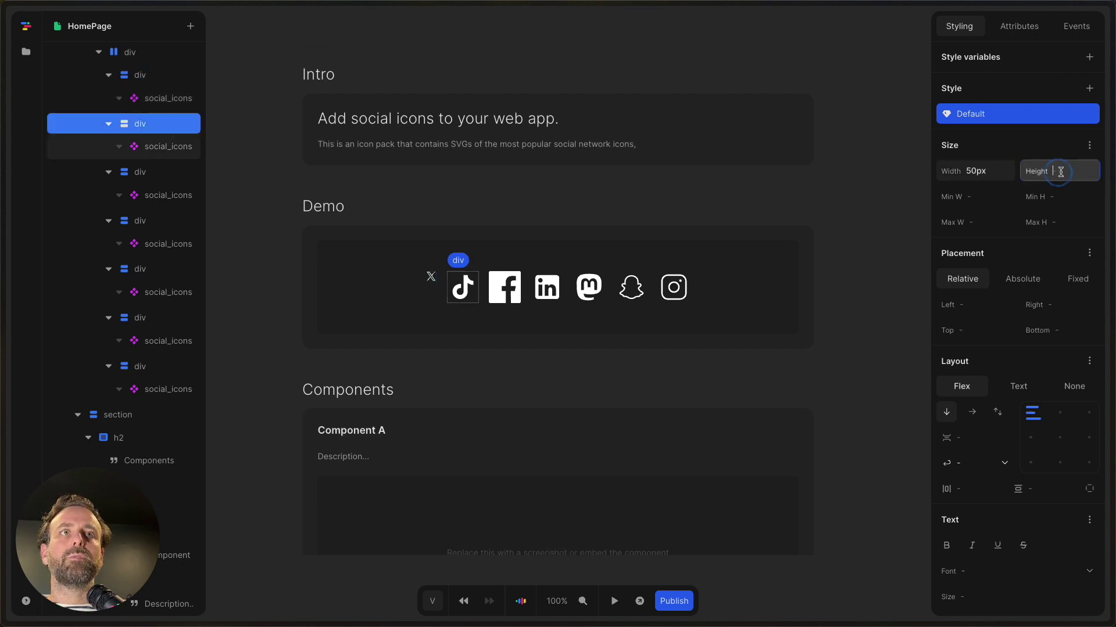
pyautogui.press('super+v')
pyautogui.press('Return')
pyautogui.press('super+v')
pyautogui.click(175, 366)
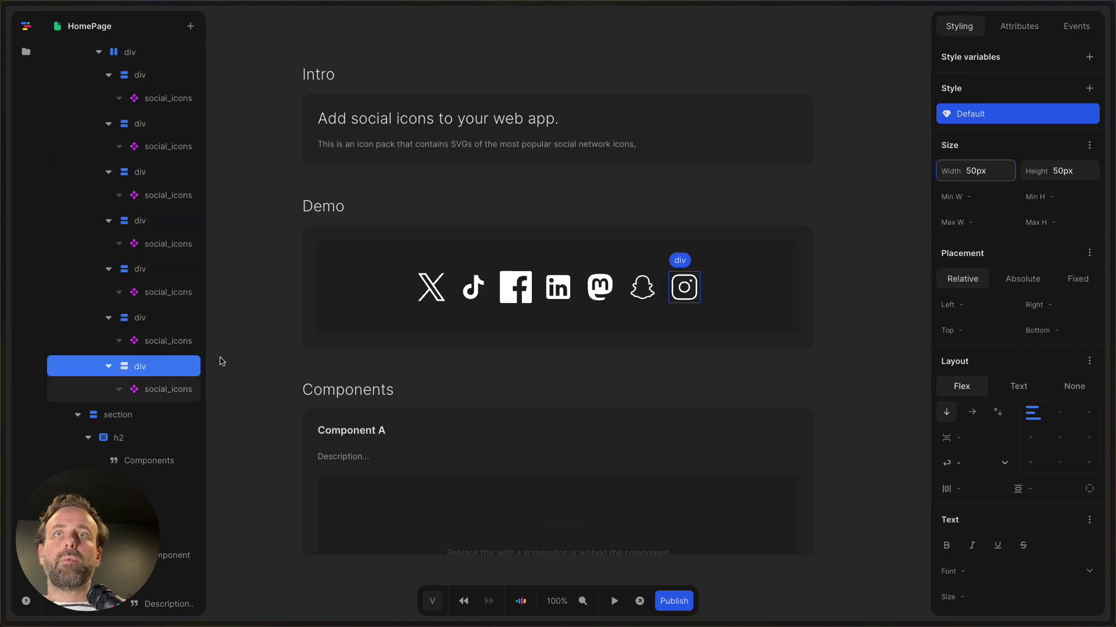
pyautogui.scroll(2, 137, 99)
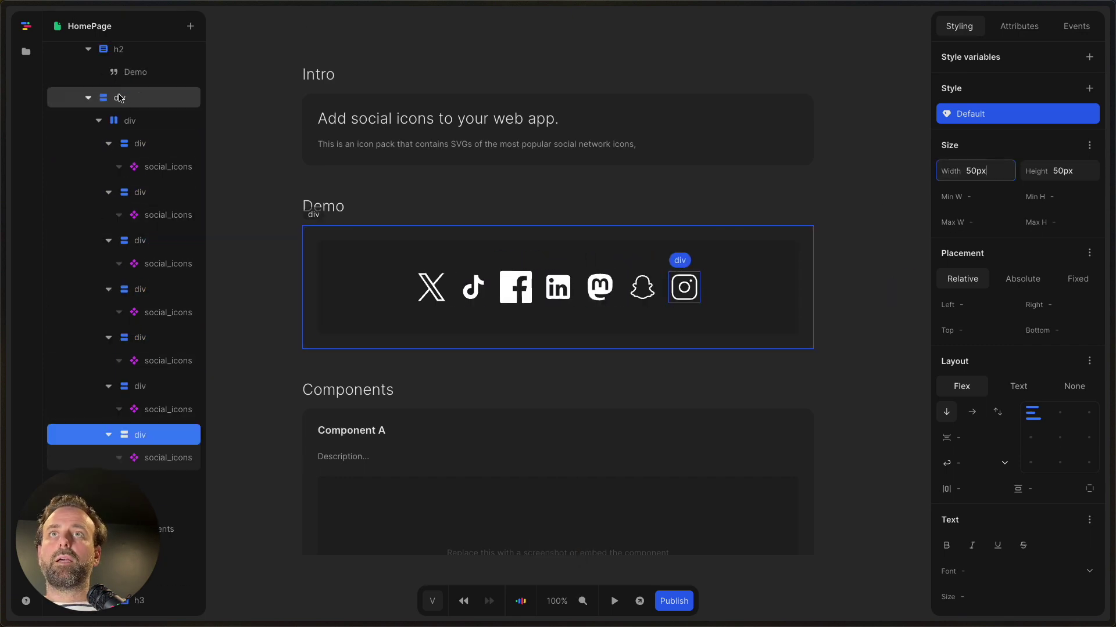
pyautogui.click(142, 122)
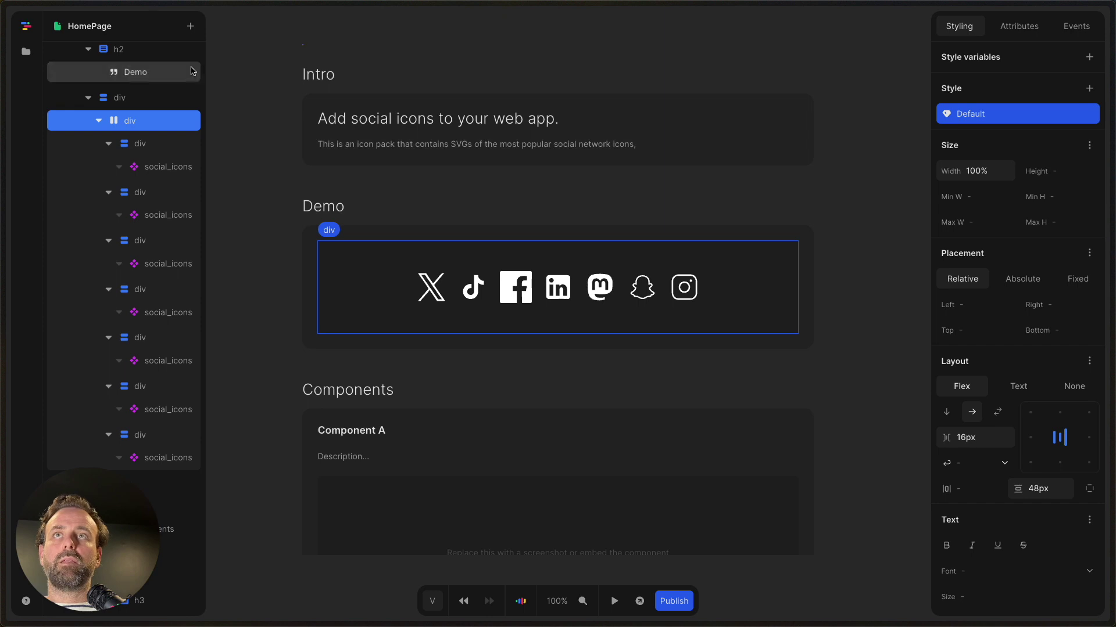
pyautogui.click(138, 148)
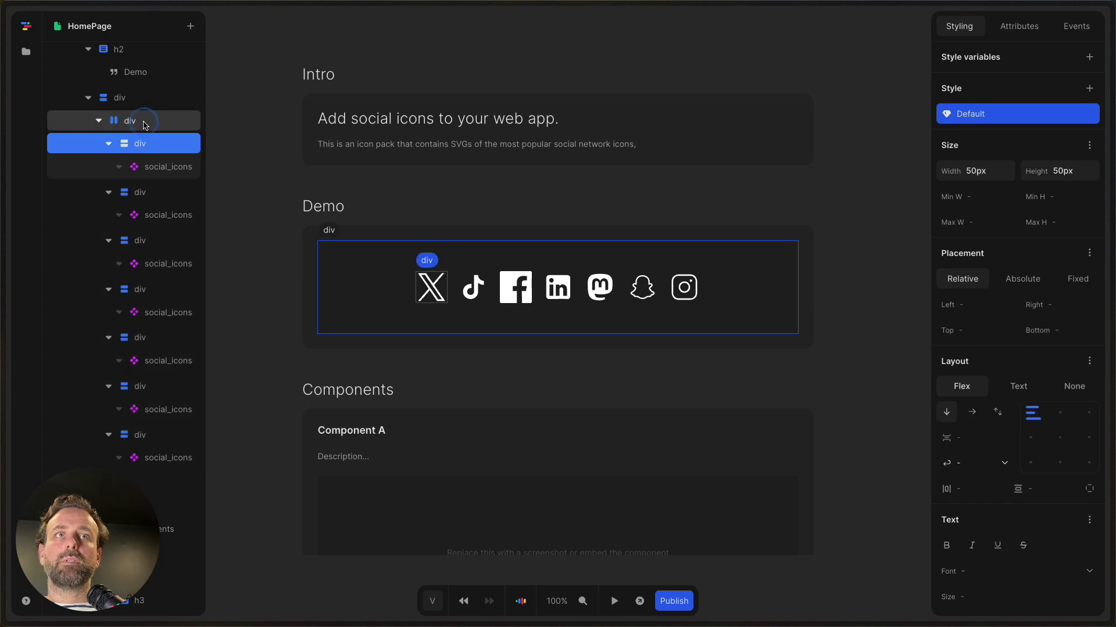
pyautogui.click(142, 120)
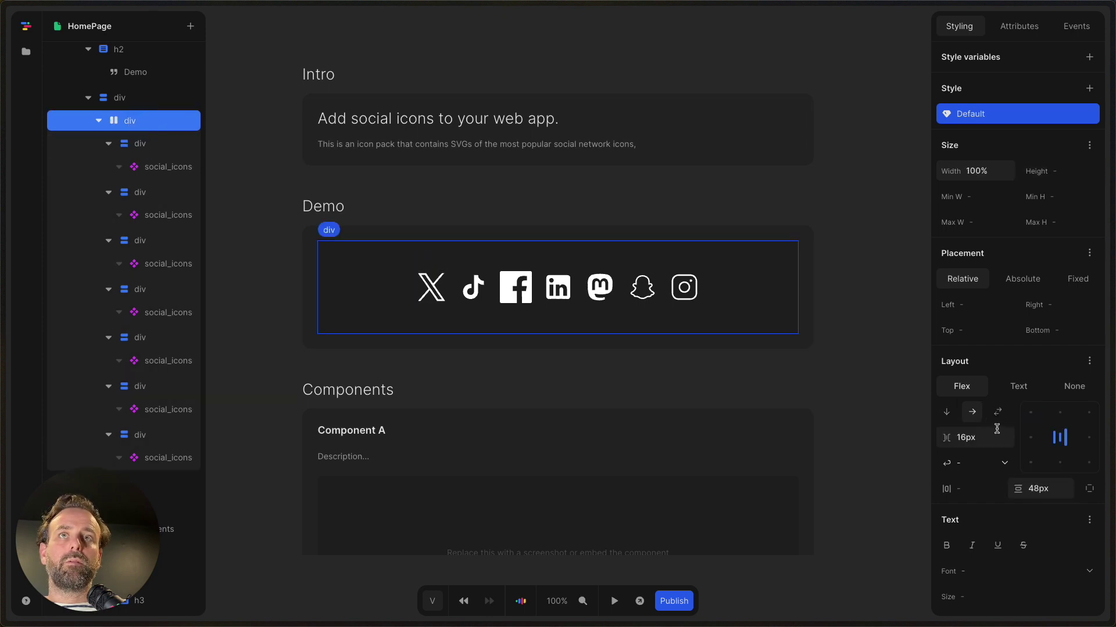
pyautogui.click(1069, 420)
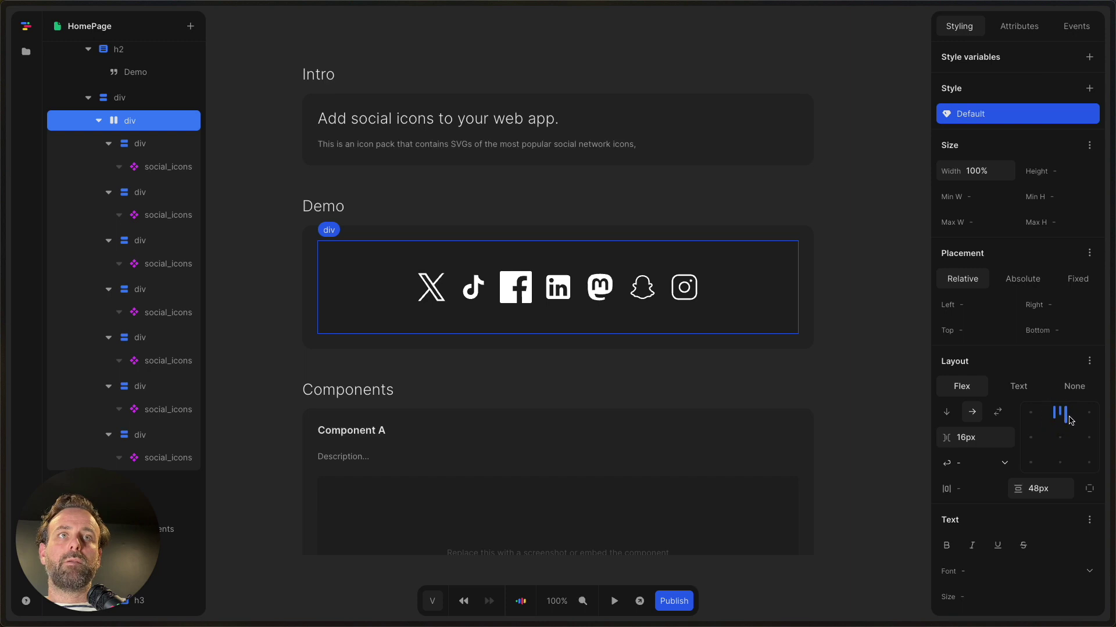
pyautogui.click(1061, 463)
pyautogui.click(1062, 445)
pyautogui.click(1063, 445)
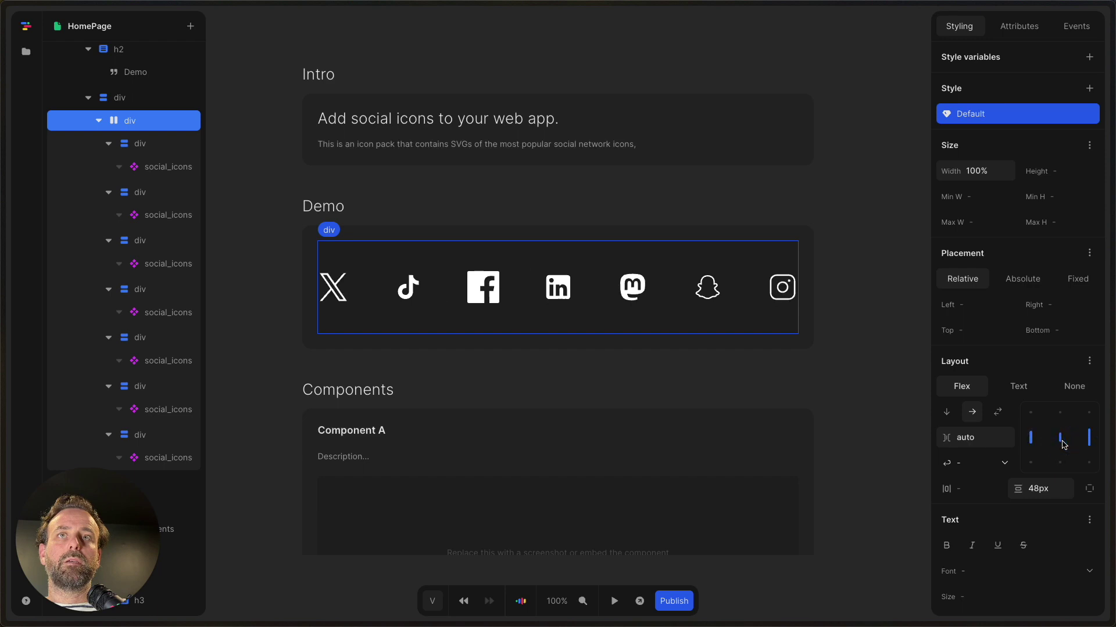
pyautogui.click(1063, 445)
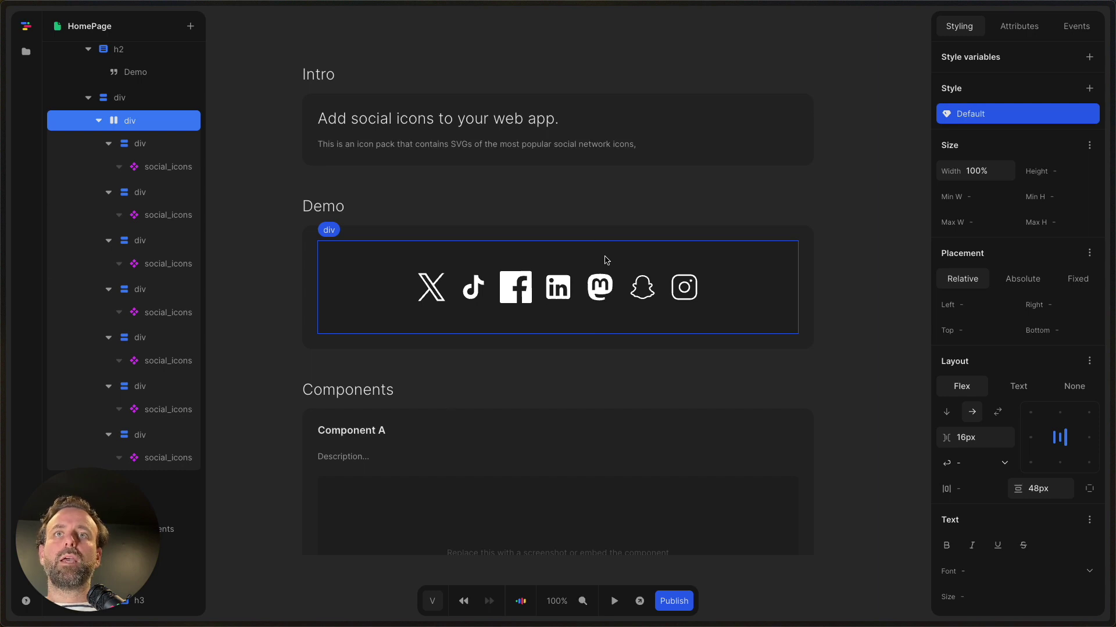
# Delete the Actions section from the page
pyautogui.scroll(-2, 607, 263)
pyautogui.scroll(-1, 606, 263)
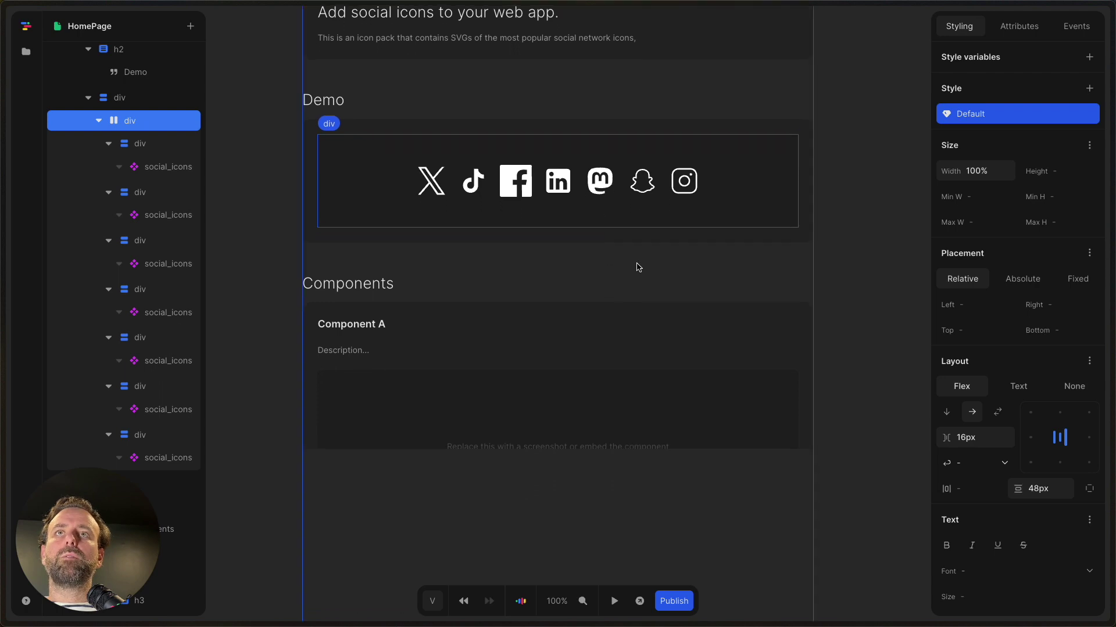
pyautogui.click(879, 248)
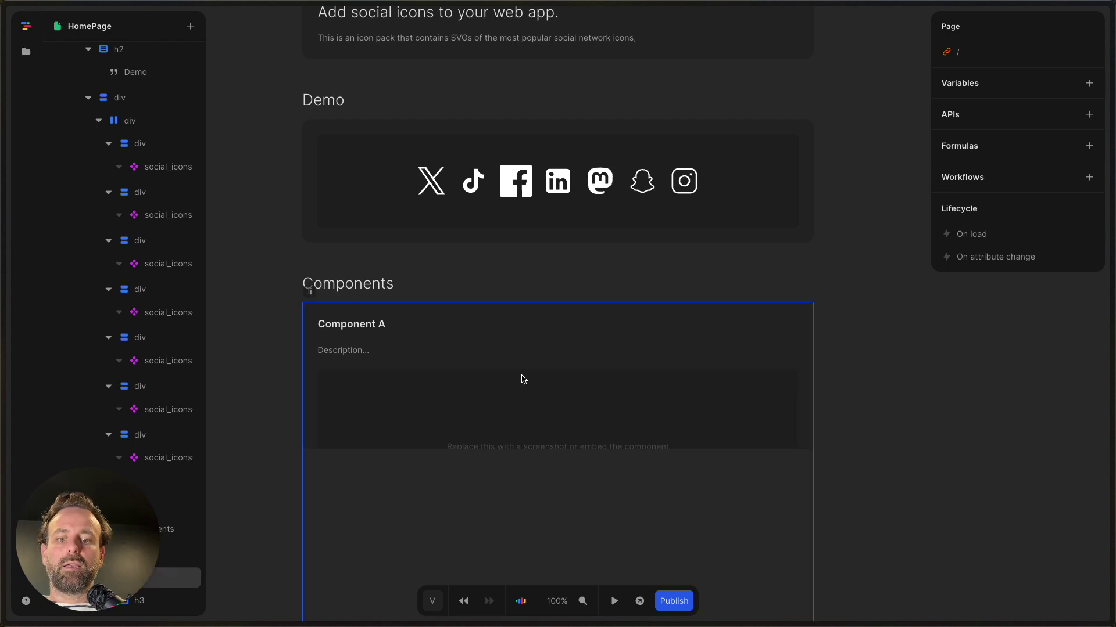
pyautogui.click(563, 459)
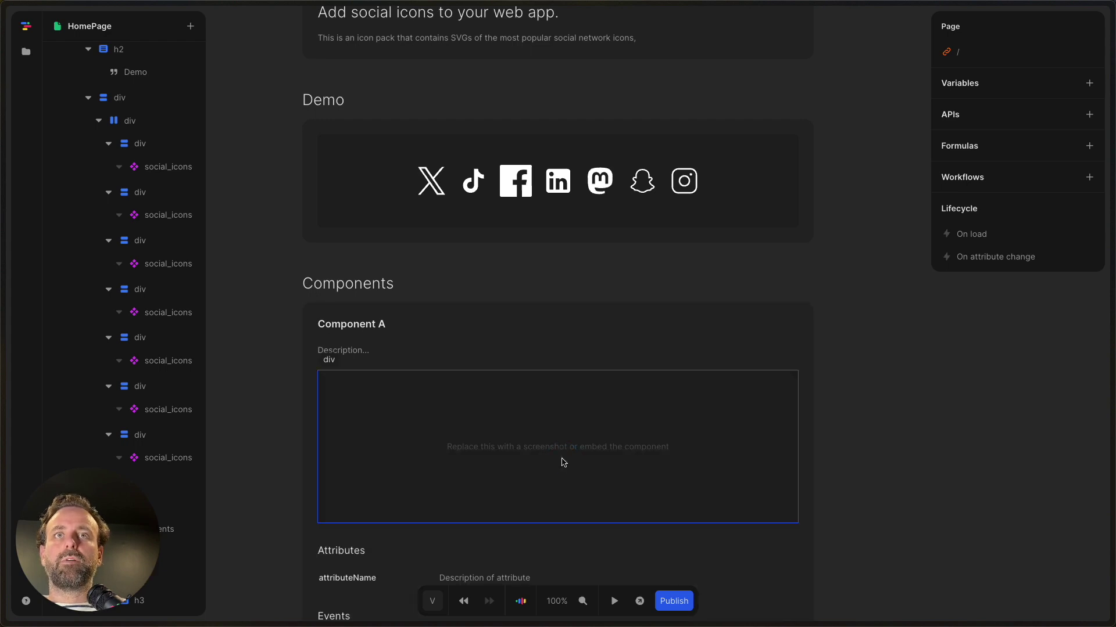
pyautogui.scroll(-5, 563, 459)
pyautogui.scroll(3, 562, 462)
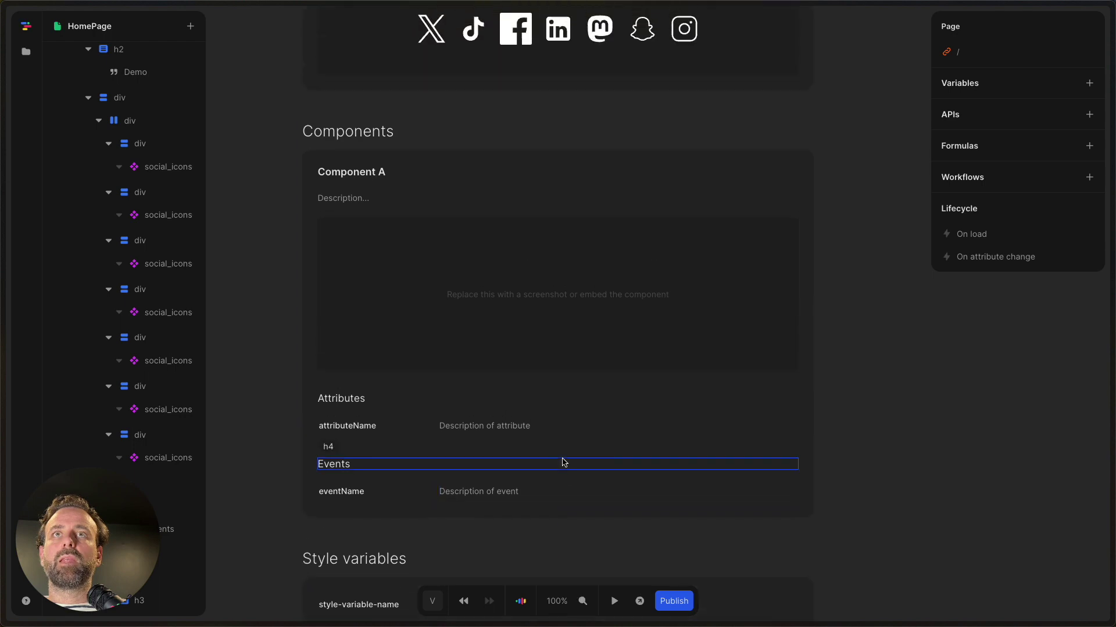
pyautogui.scroll(-10, 562, 462)
pyautogui.scroll(-2, 562, 462)
pyautogui.scroll(5, 563, 461)
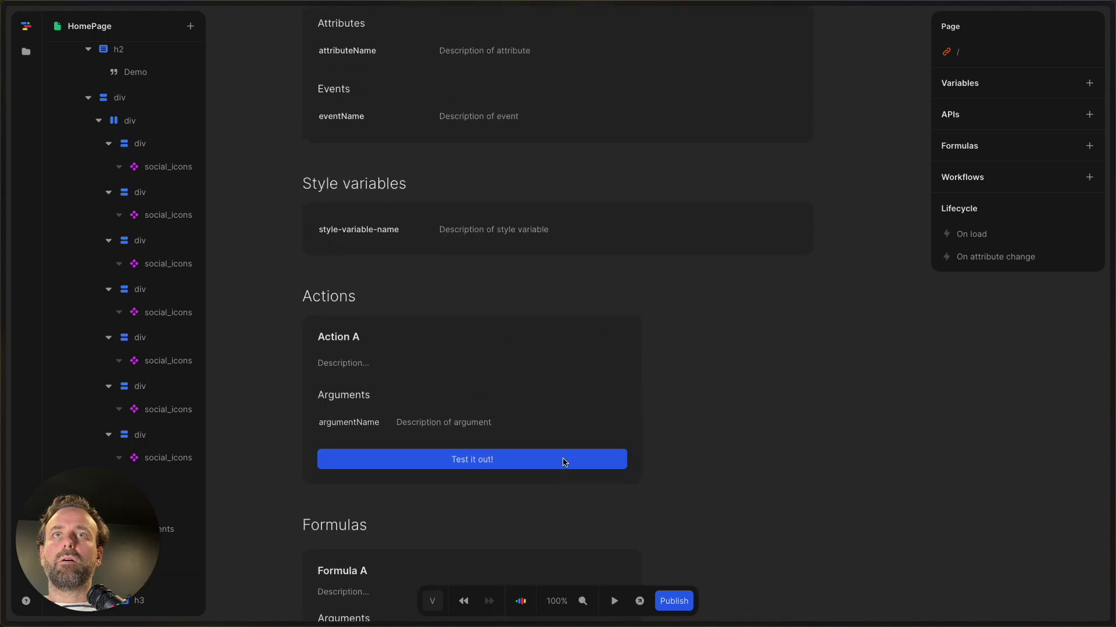
pyautogui.click(395, 301)
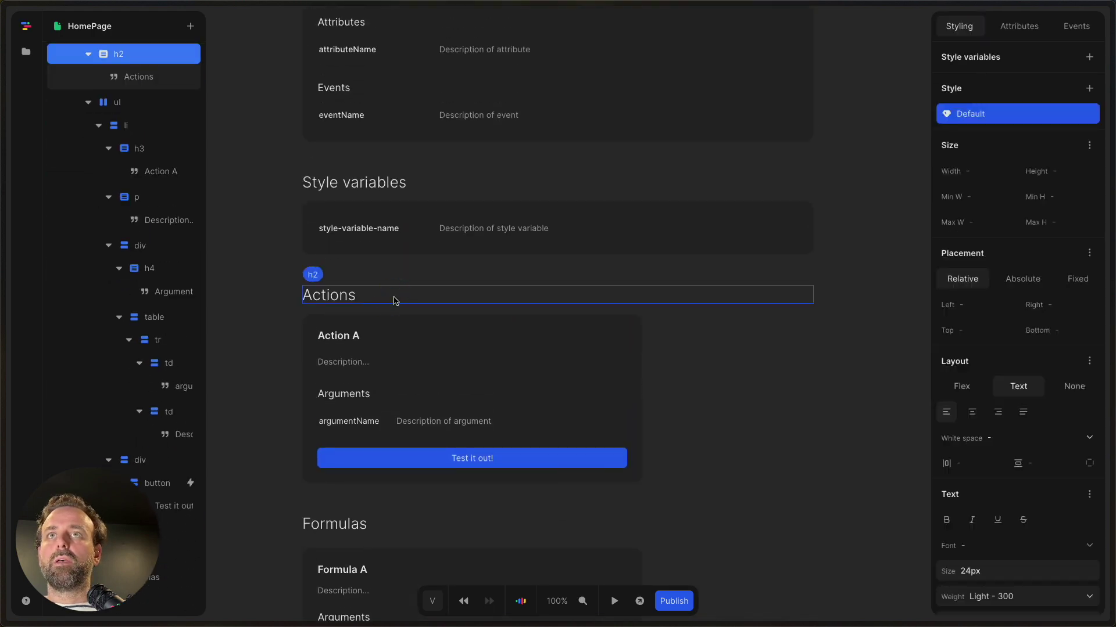
pyautogui.scroll(2, 118, 133)
pyautogui.click(119, 137)
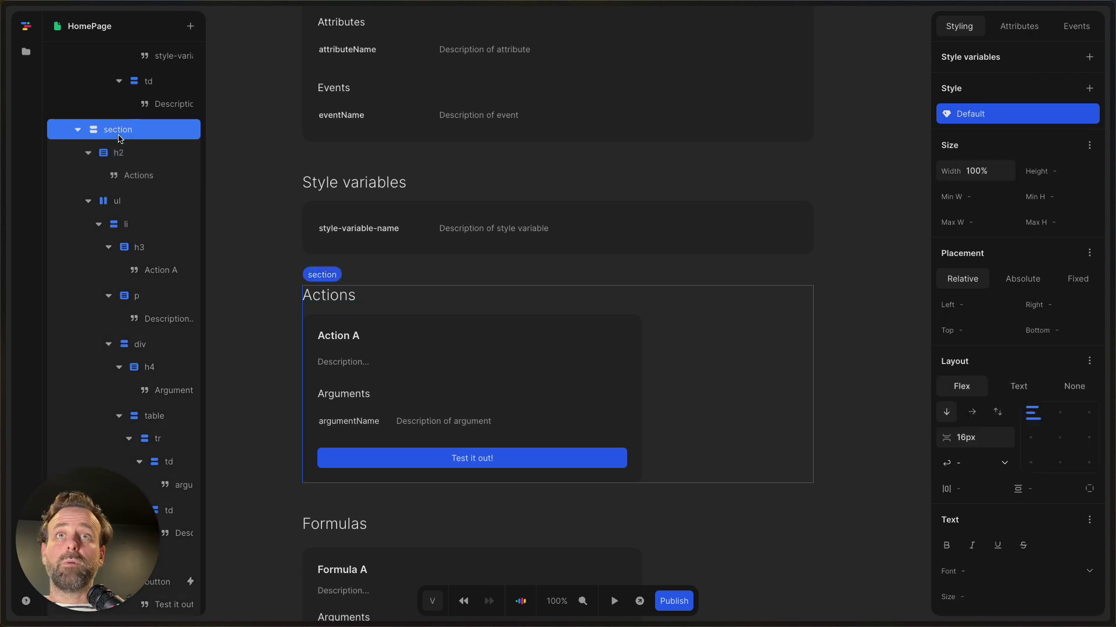
pyautogui.press('Delete')
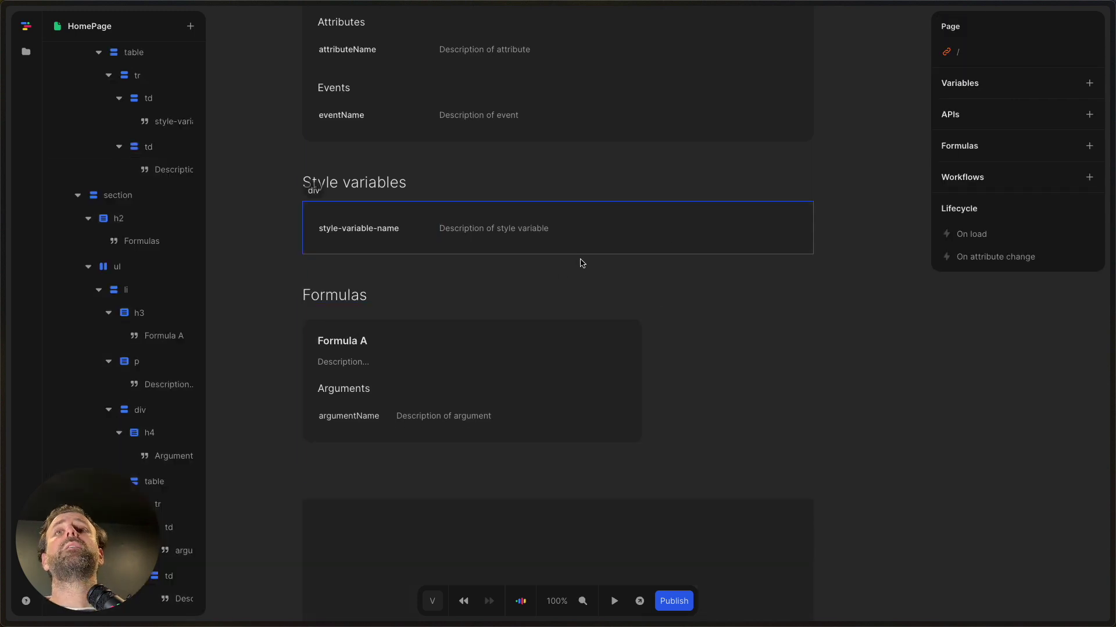
# Delete the Formulas and Style variables sections
pyautogui.click(350, 299)
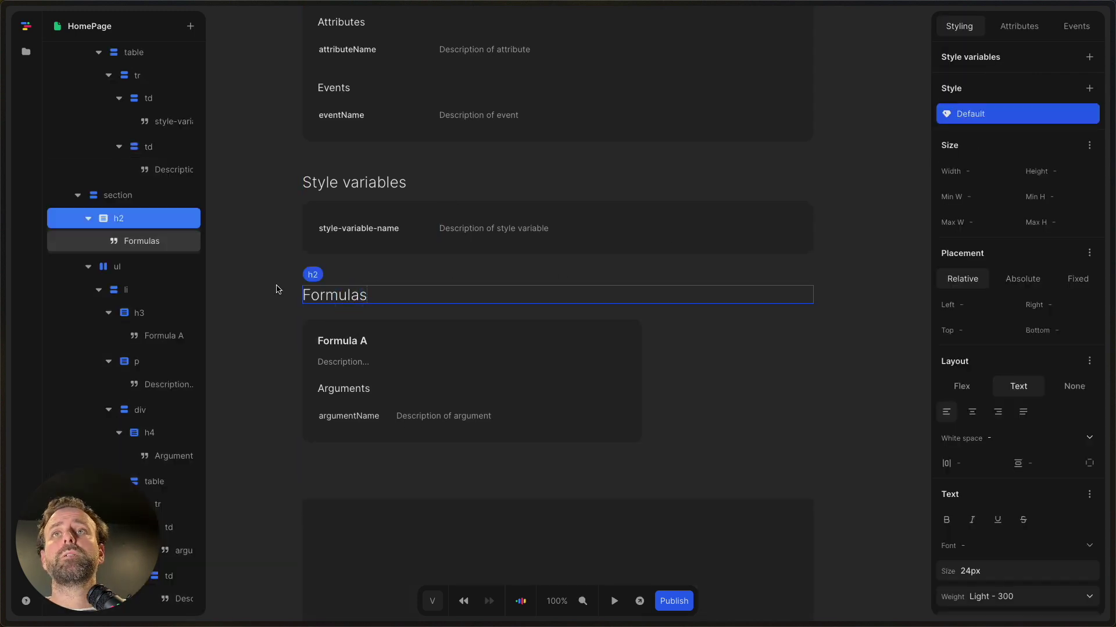
pyautogui.click(151, 196)
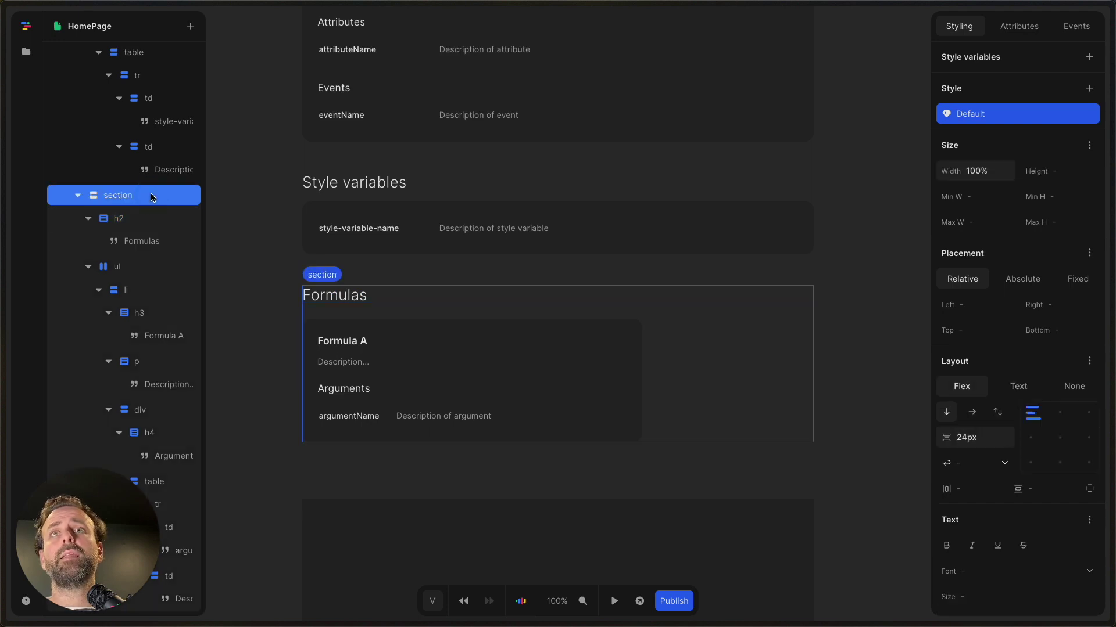
pyautogui.press('Delete')
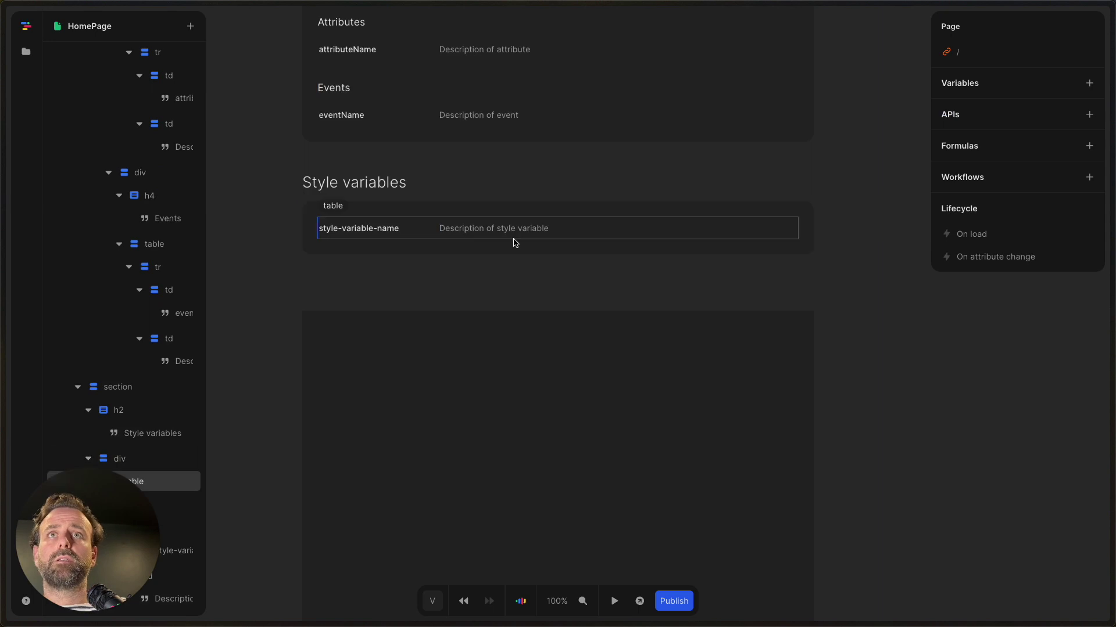
pyautogui.click(375, 187)
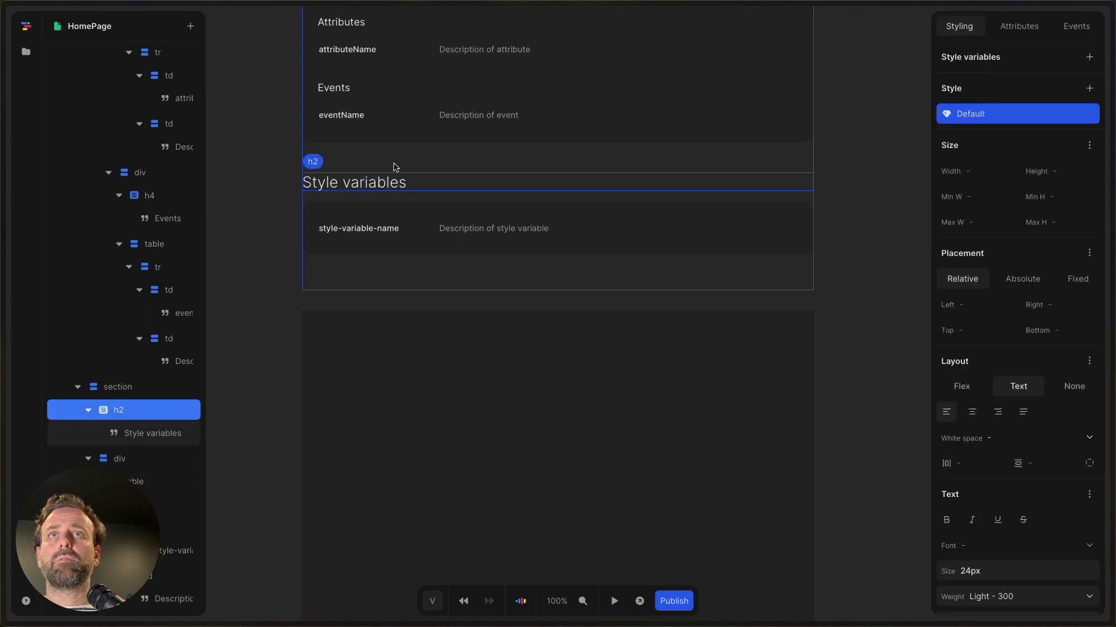
pyautogui.click(124, 389)
pyautogui.press('Delete')
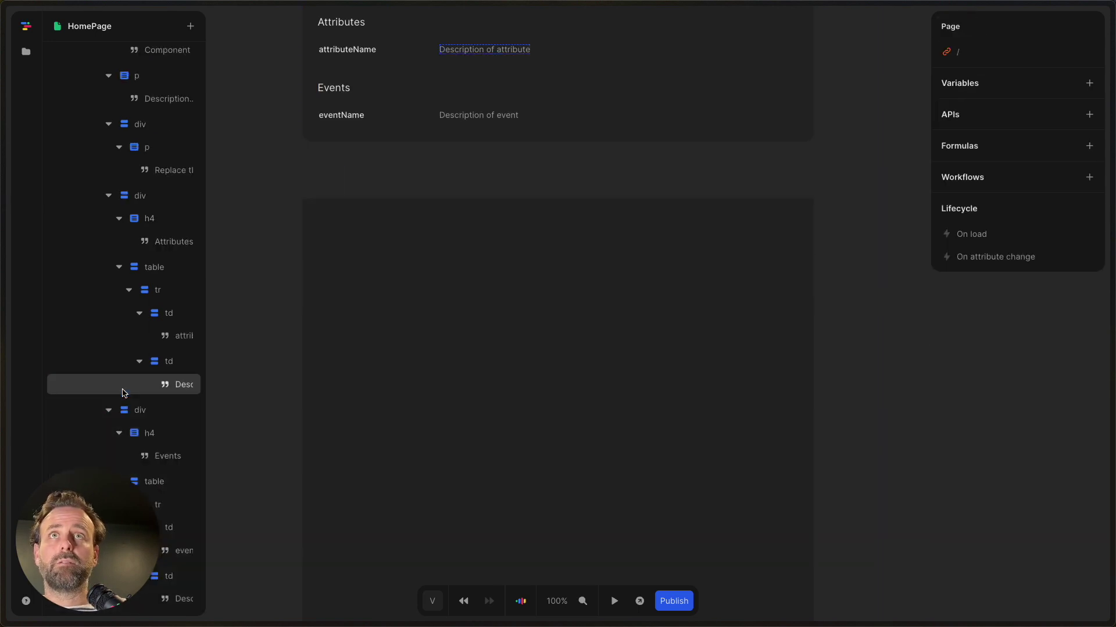
# Remove the Events and Attributes blocks from Component A
pyautogui.scroll(5, 506, 304)
pyautogui.scroll(-1, 516, 309)
pyautogui.scroll(-1, 513, 313)
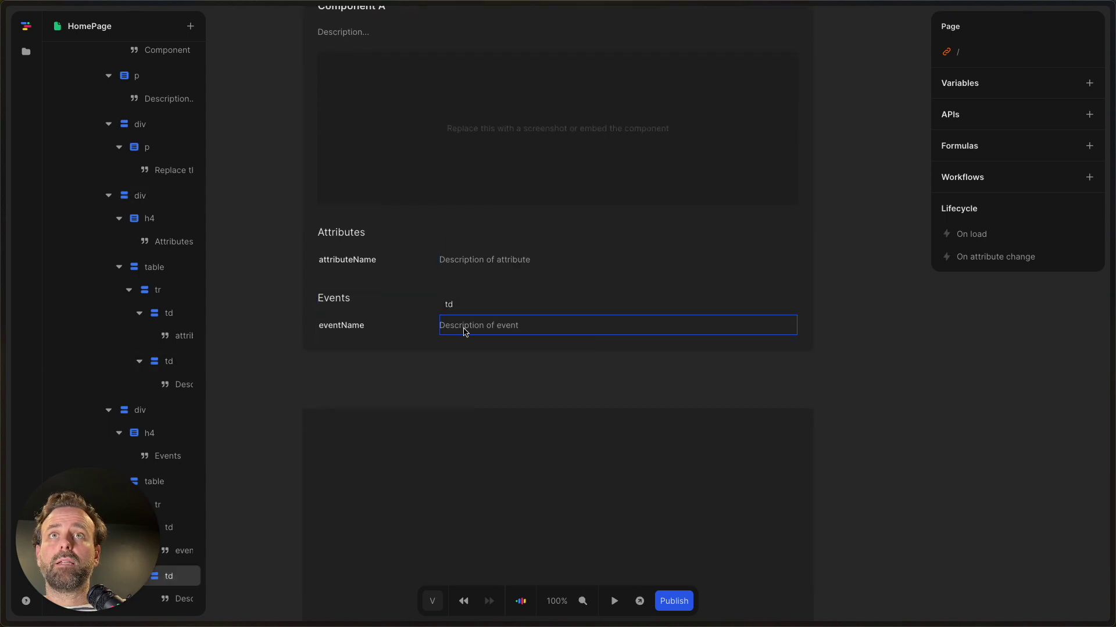
pyautogui.click(368, 308)
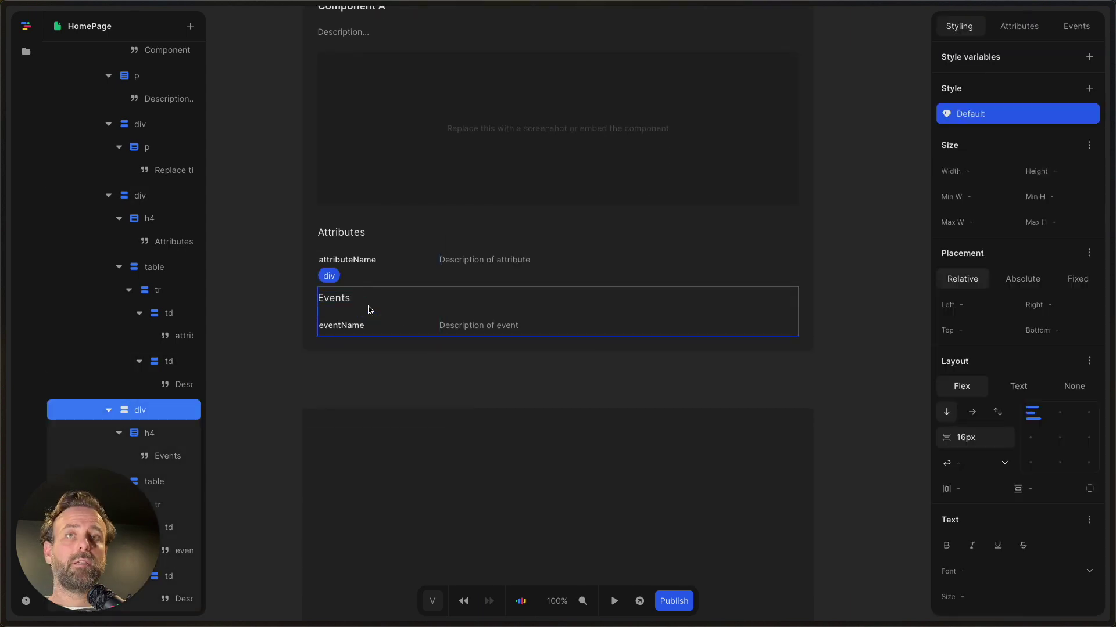
pyautogui.press('Delete')
pyautogui.scroll(3, 404, 244)
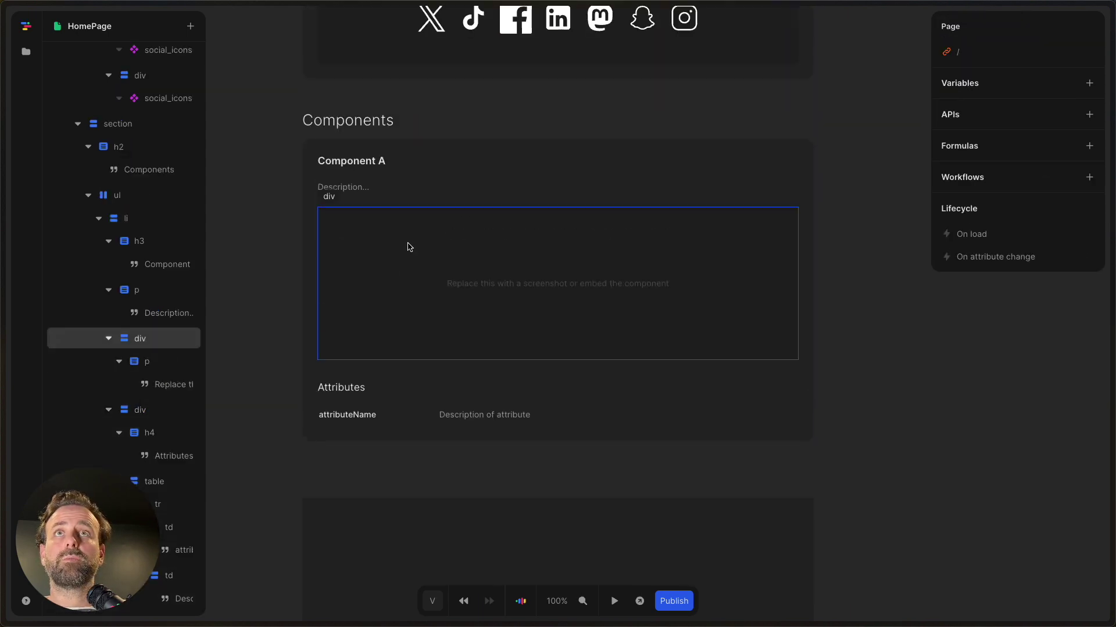
pyautogui.click(416, 397)
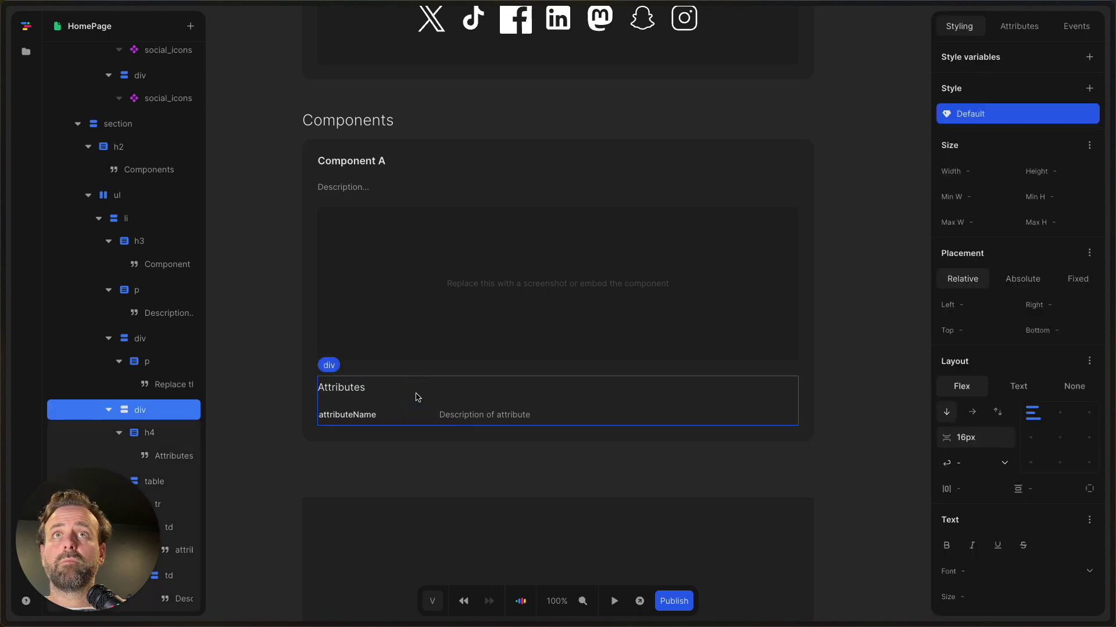
pyautogui.press('Delete')
# Copy the Component A card and change its heading to 'Social icons in this pack'
pyautogui.click(478, 289)
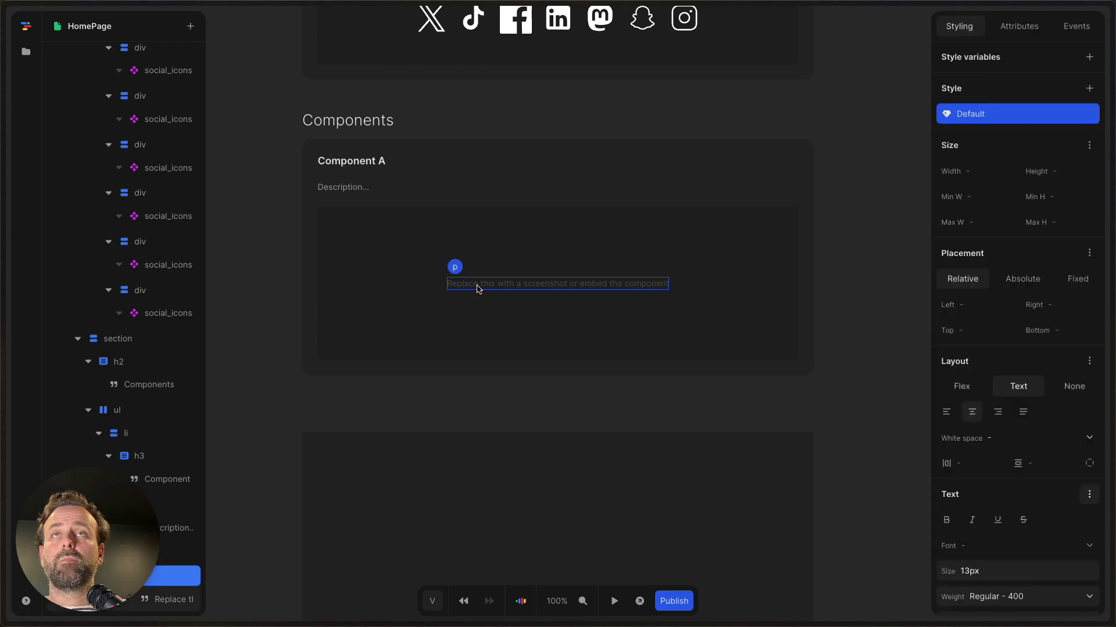
pyautogui.scroll(5, 479, 289)
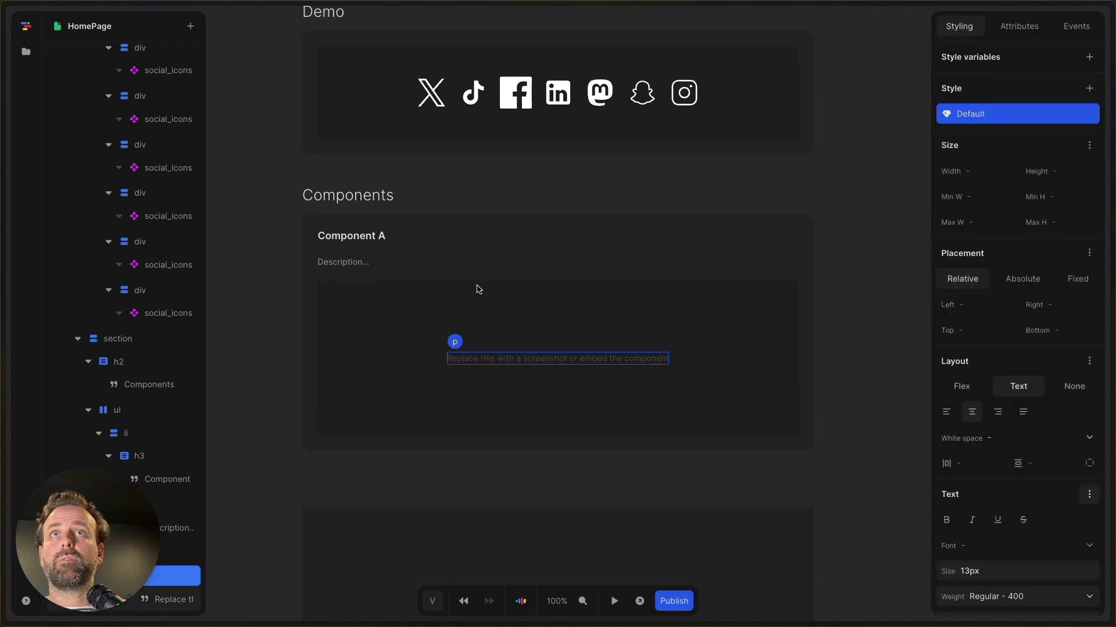
pyautogui.scroll(-4, 479, 290)
pyautogui.scroll(-1, 479, 289)
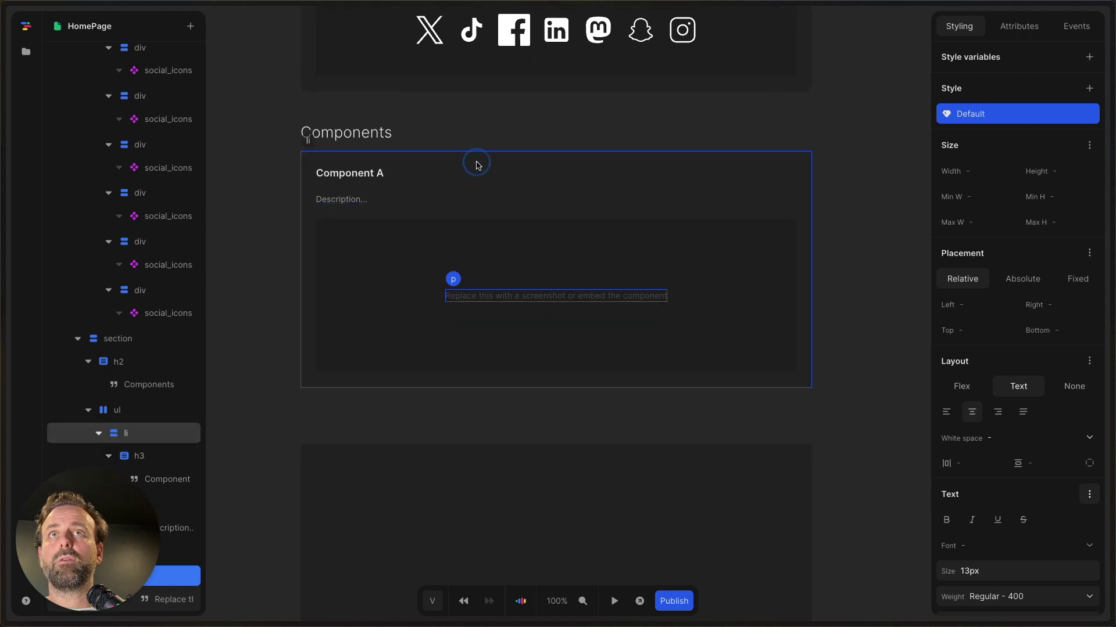
pyautogui.click(470, 177)
pyautogui.press('super+c')
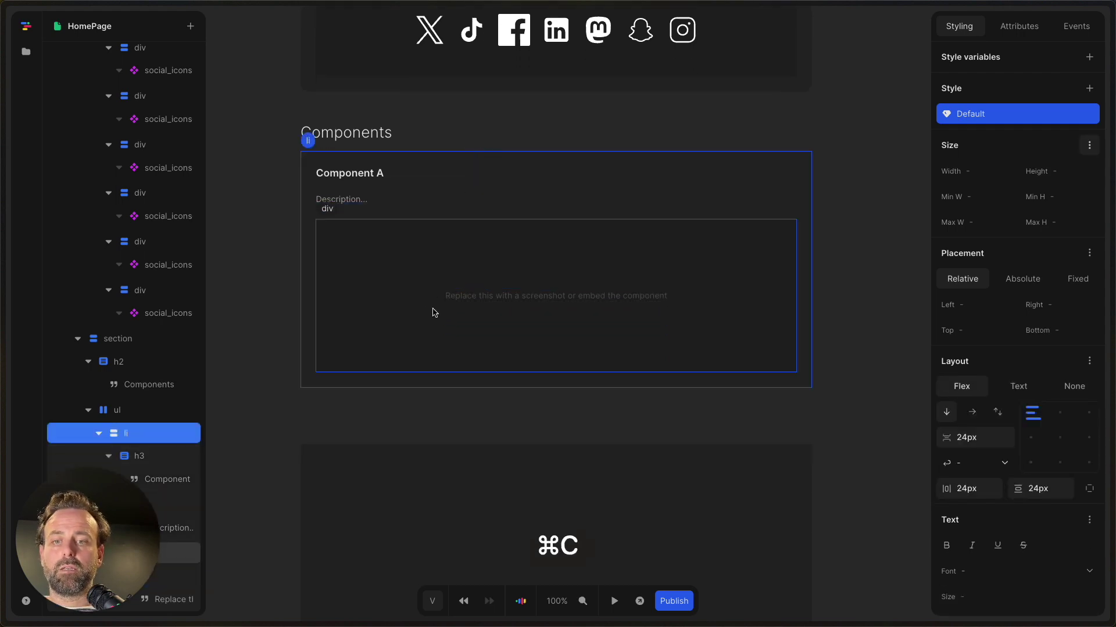
pyautogui.click(146, 456)
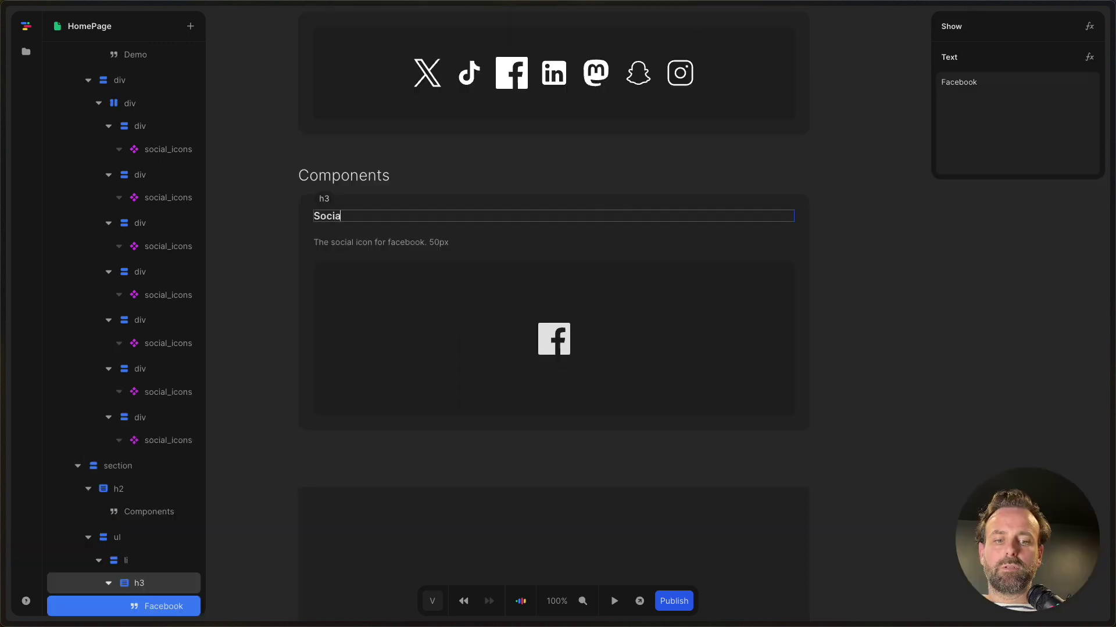
pyautogui.write('icons ')
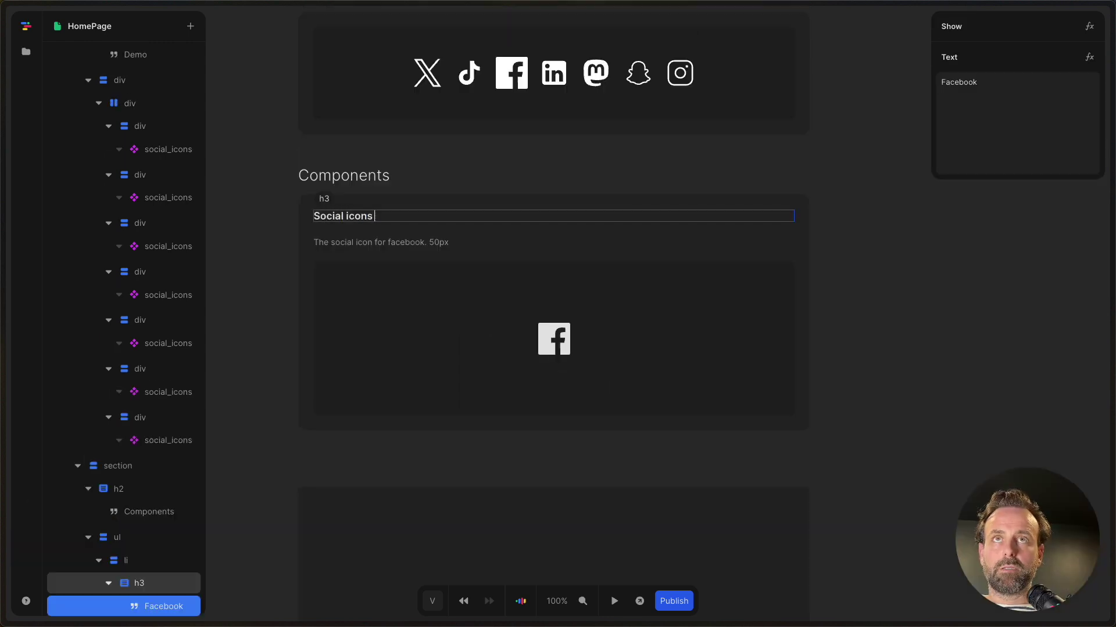
pyautogui.write('in this pack')
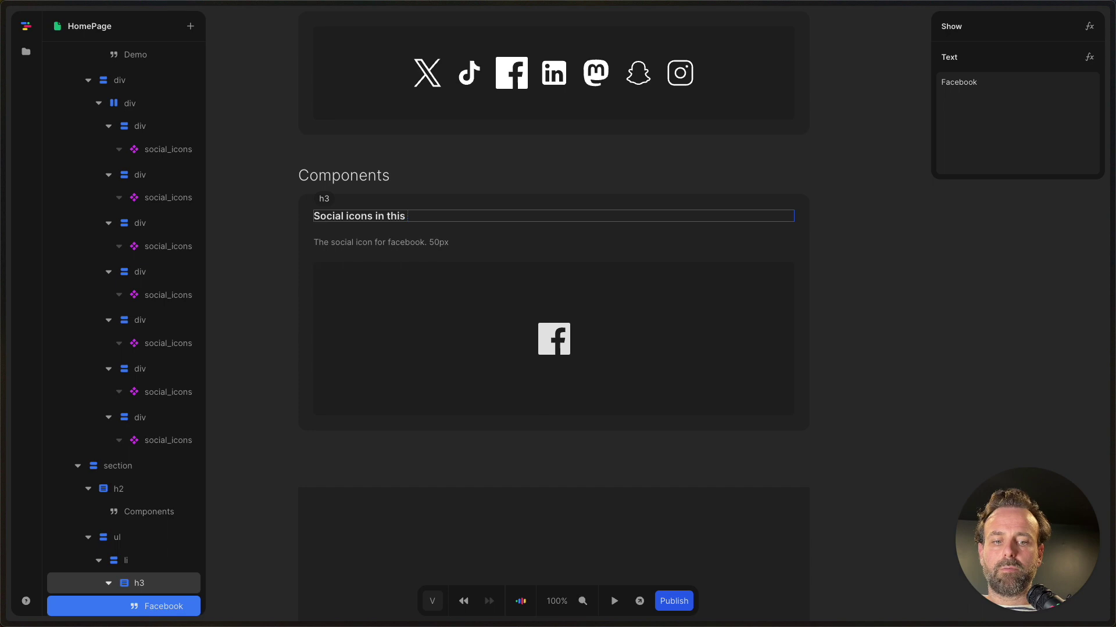
# Paste a copy of the demo social icons row into the card's empty preview box
pyautogui.click(99, 103)
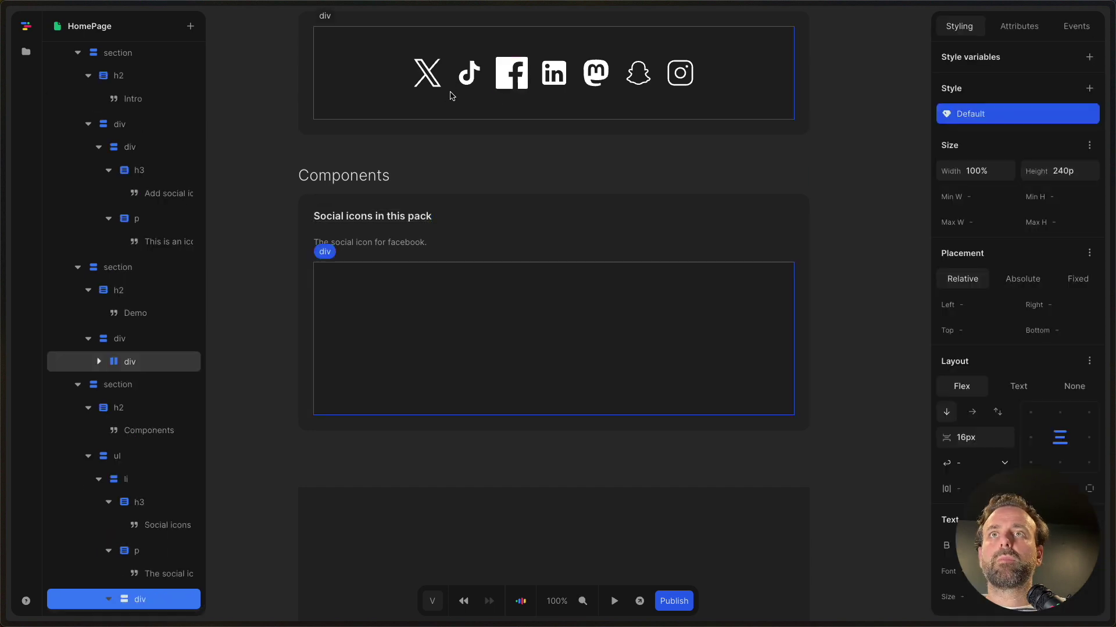
pyautogui.click(140, 366)
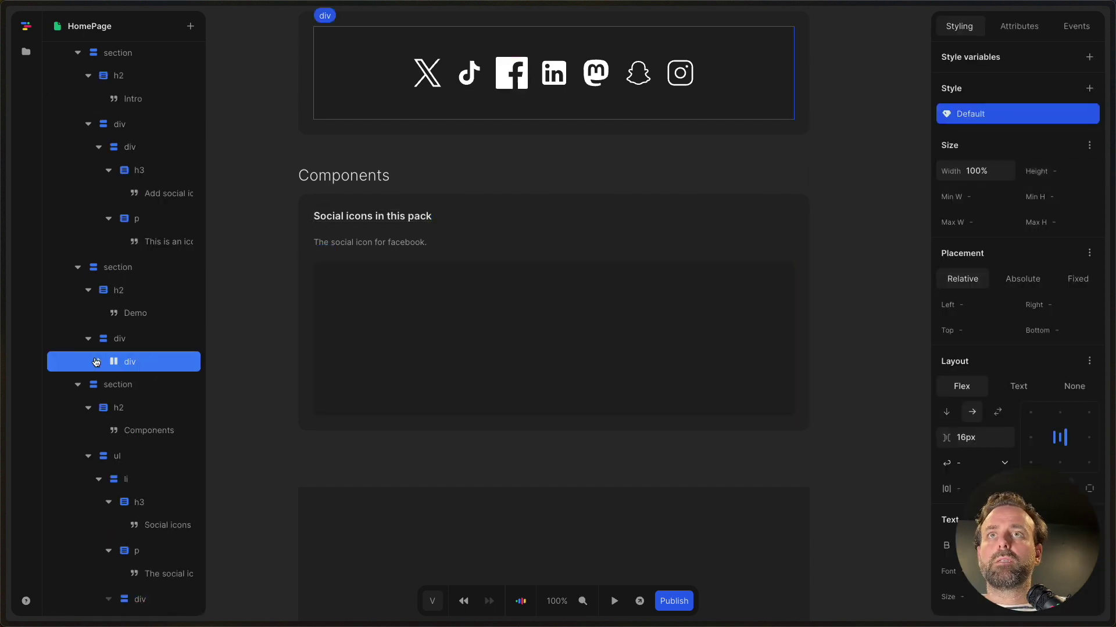
pyautogui.click(96, 362)
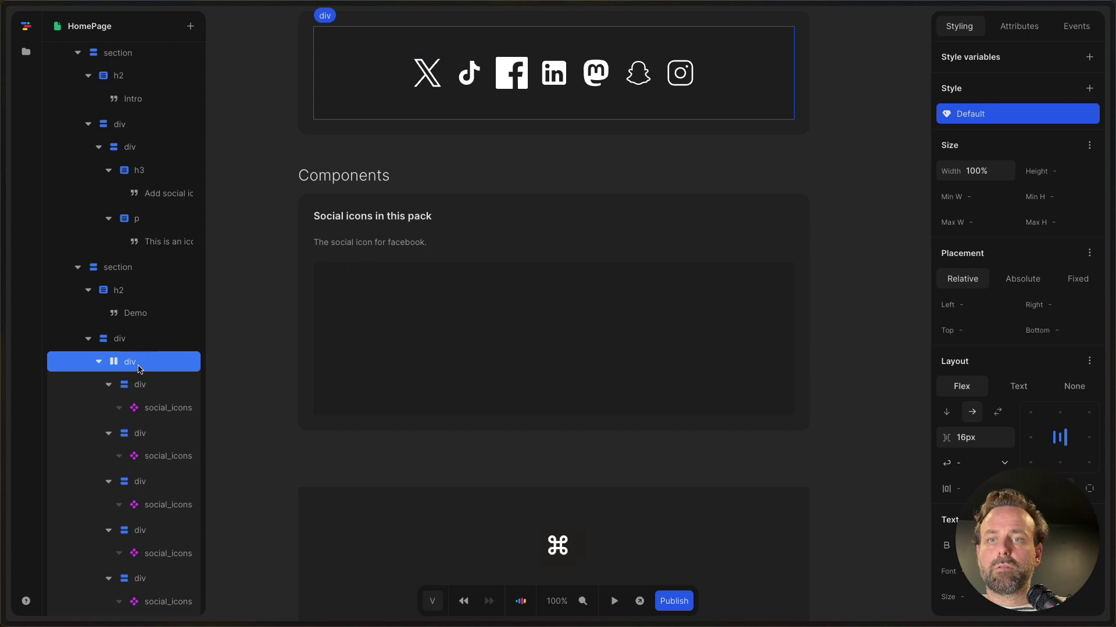
pyautogui.press('super+c')
pyautogui.click(99, 362)
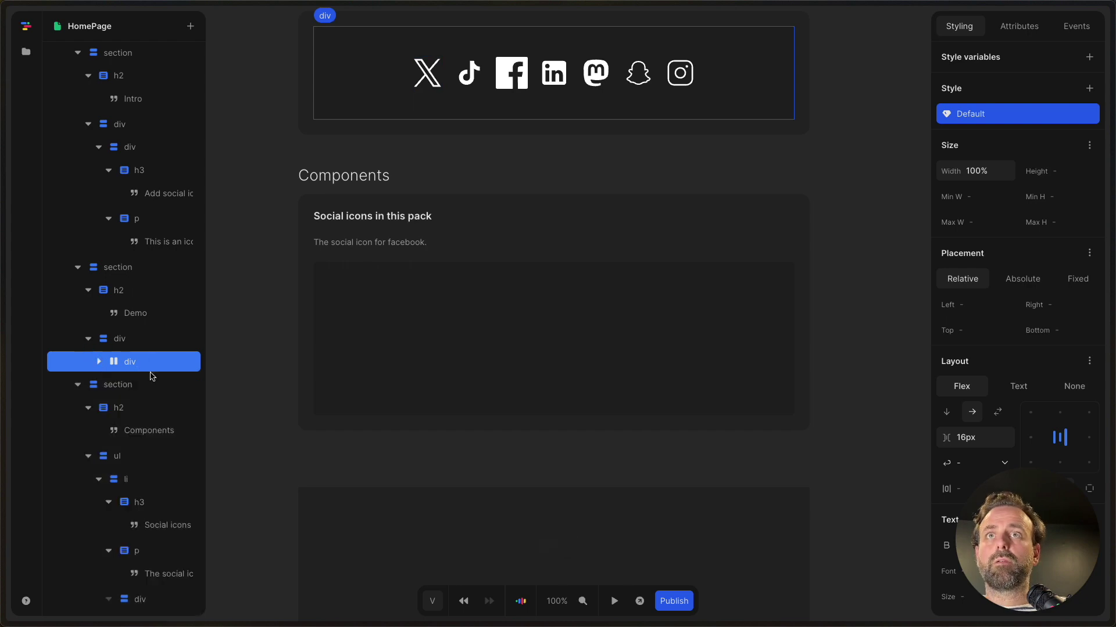
pyautogui.click(370, 292)
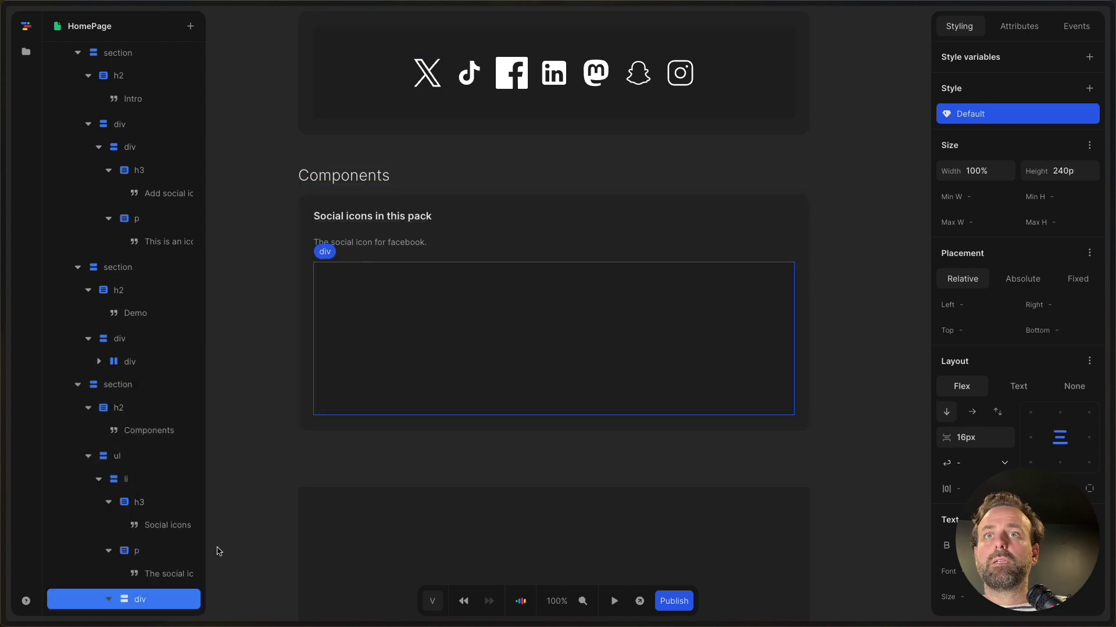
pyautogui.press('super+v')
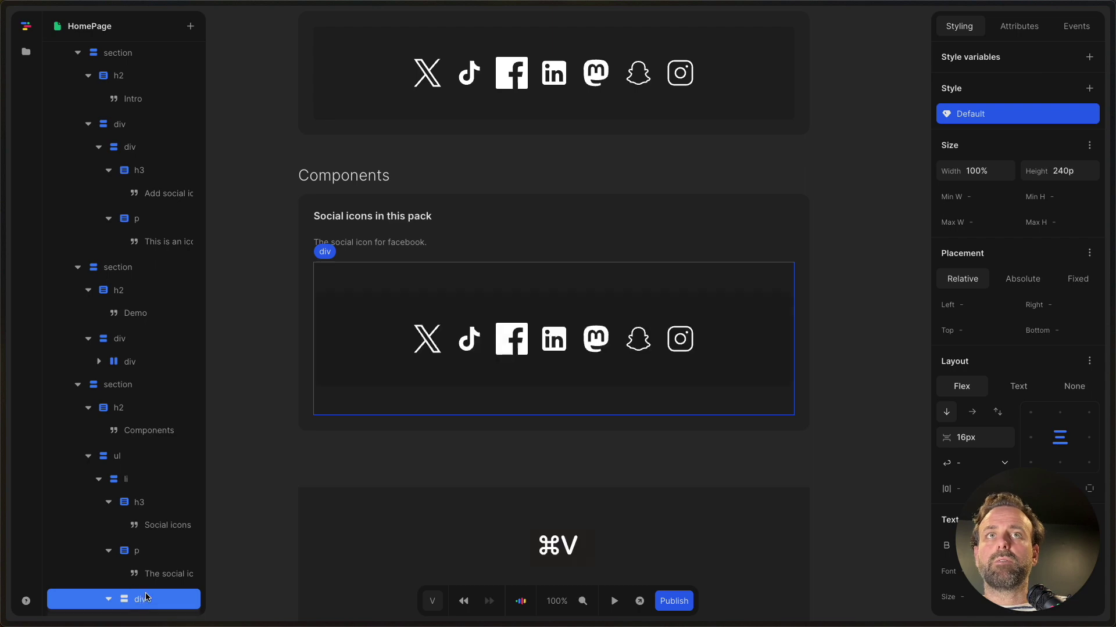
pyautogui.click(876, 231)
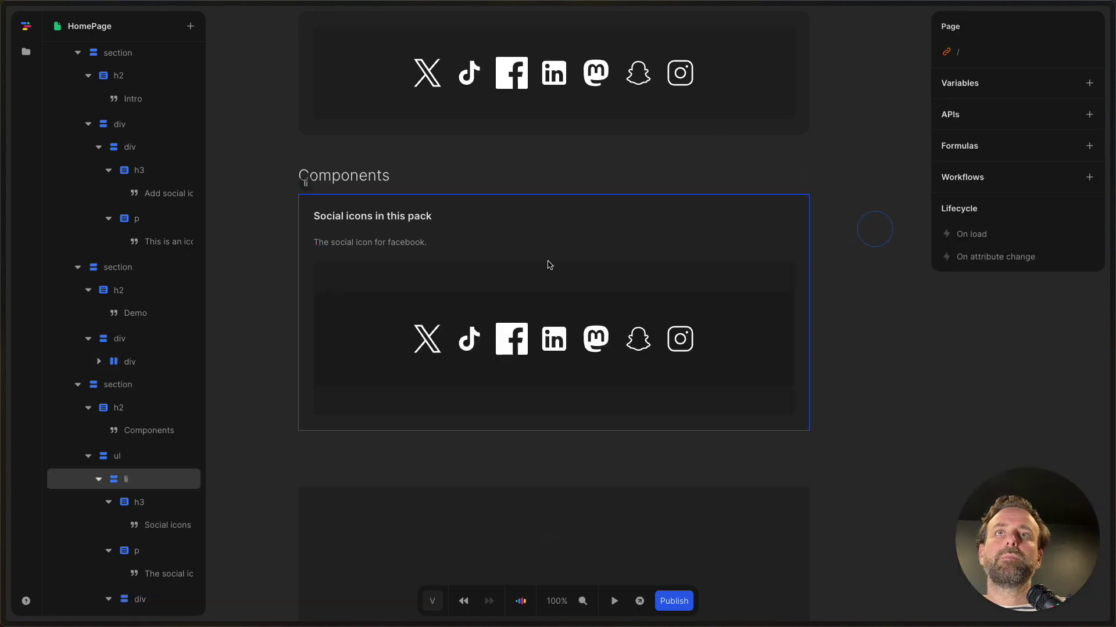
# Change the card description to 'This pack contains all the social media icons seen below.'
pyautogui.doubleClick(411, 243)
pyautogui.write('We ')
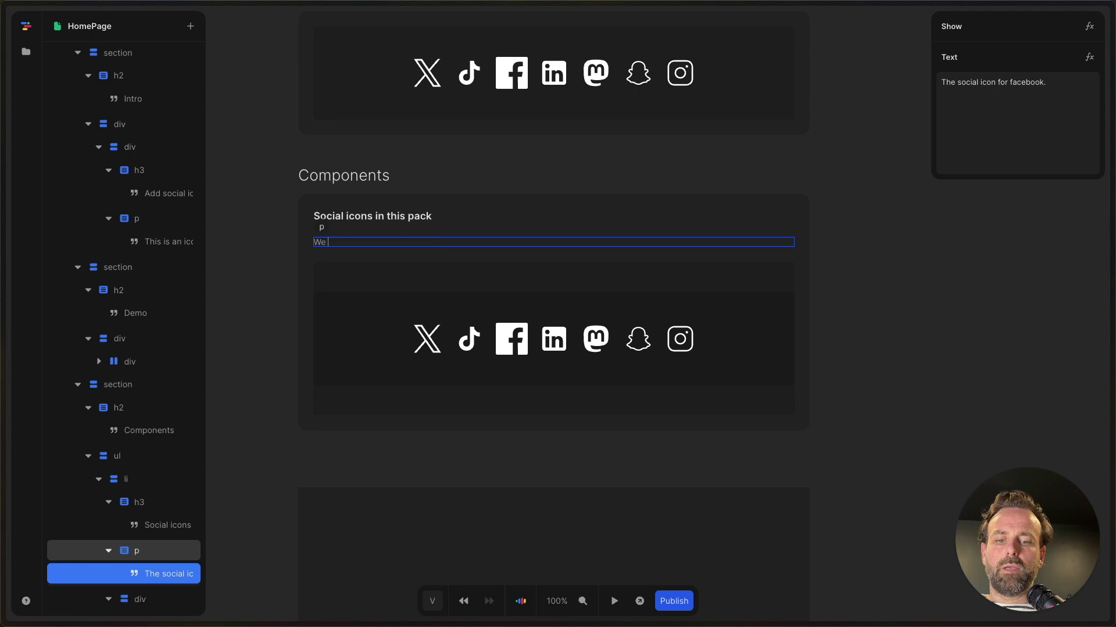
pyautogui.write('have')
pyautogui.press('super+a')
pyautogui.write('This pac')
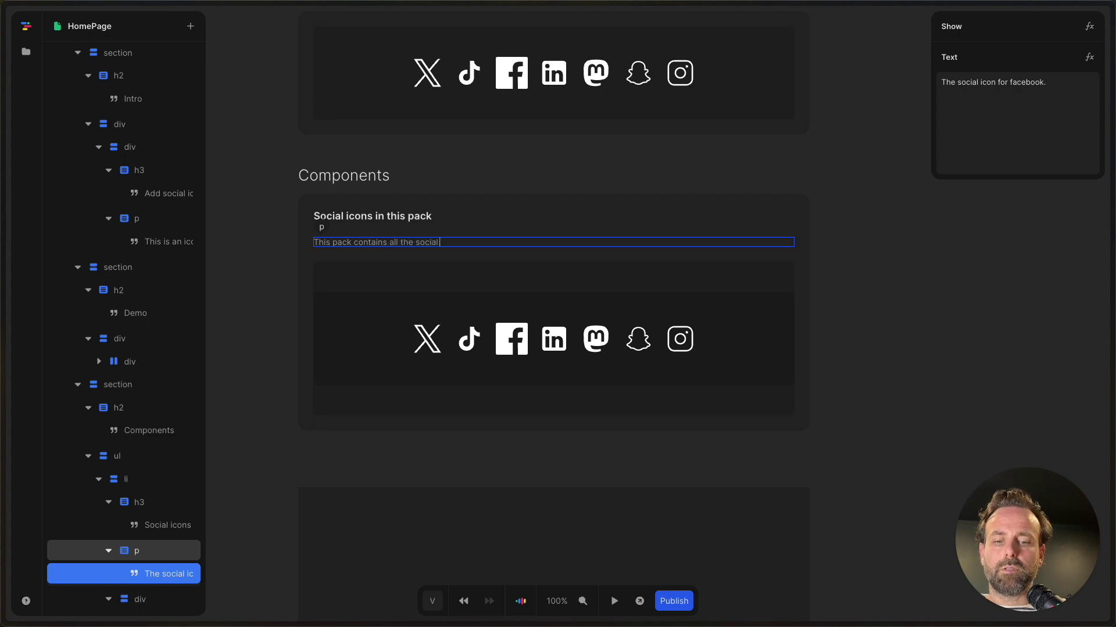
pyautogui.write('media icons seen below.')
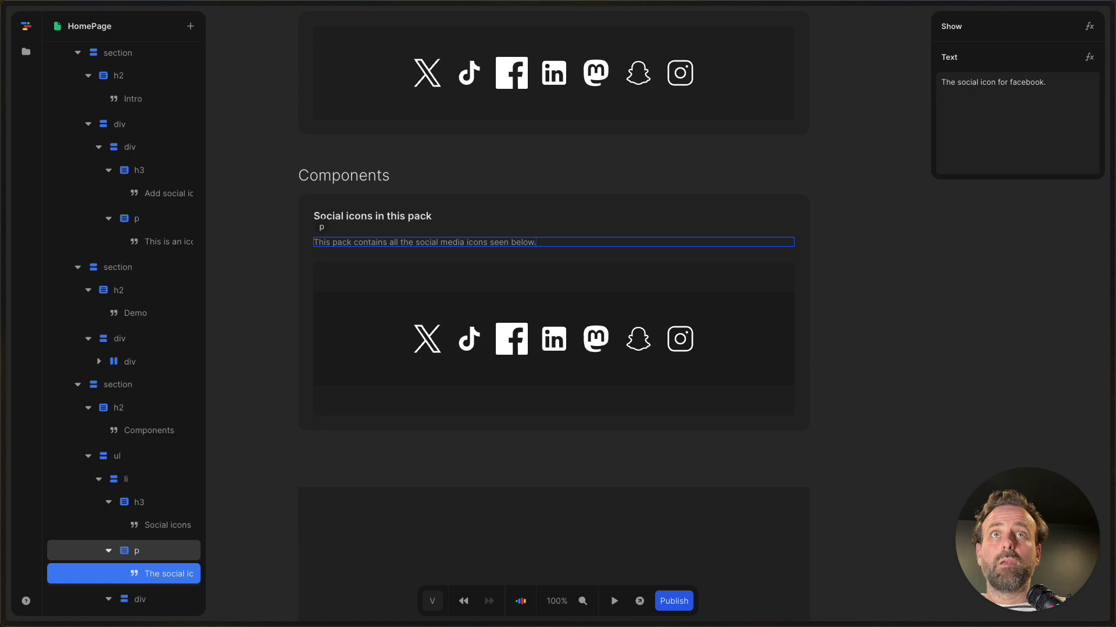
pyautogui.click(864, 232)
# Publish the add_description branch with the comment 'Added description and edits to components.'
pyautogui.scroll(3, 668, 270)
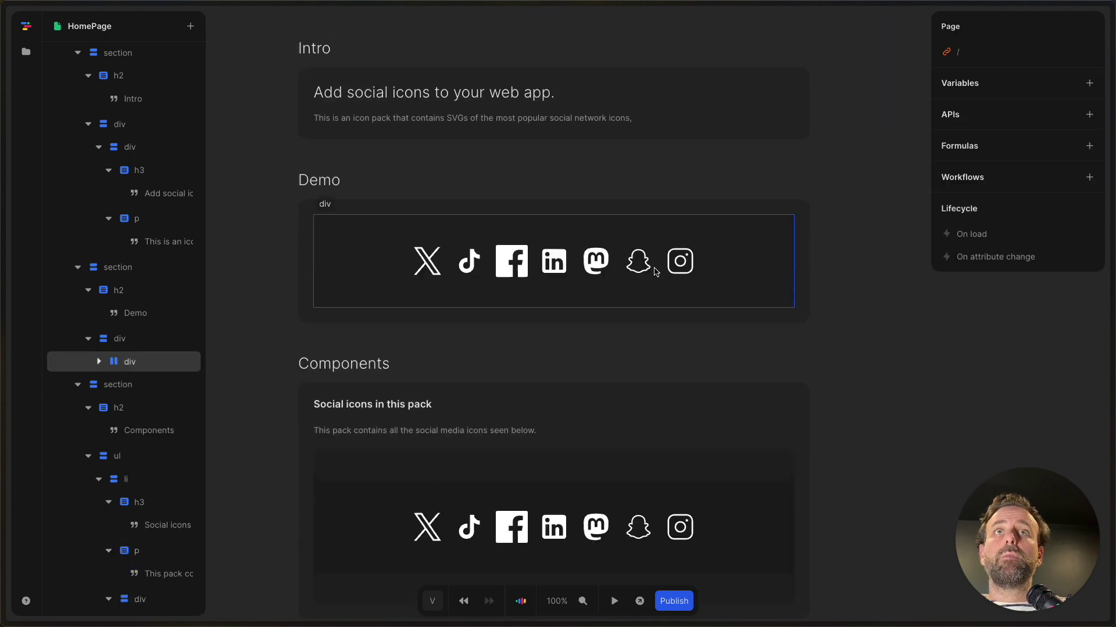
pyautogui.scroll(5, 653, 271)
pyautogui.scroll(-5, 656, 272)
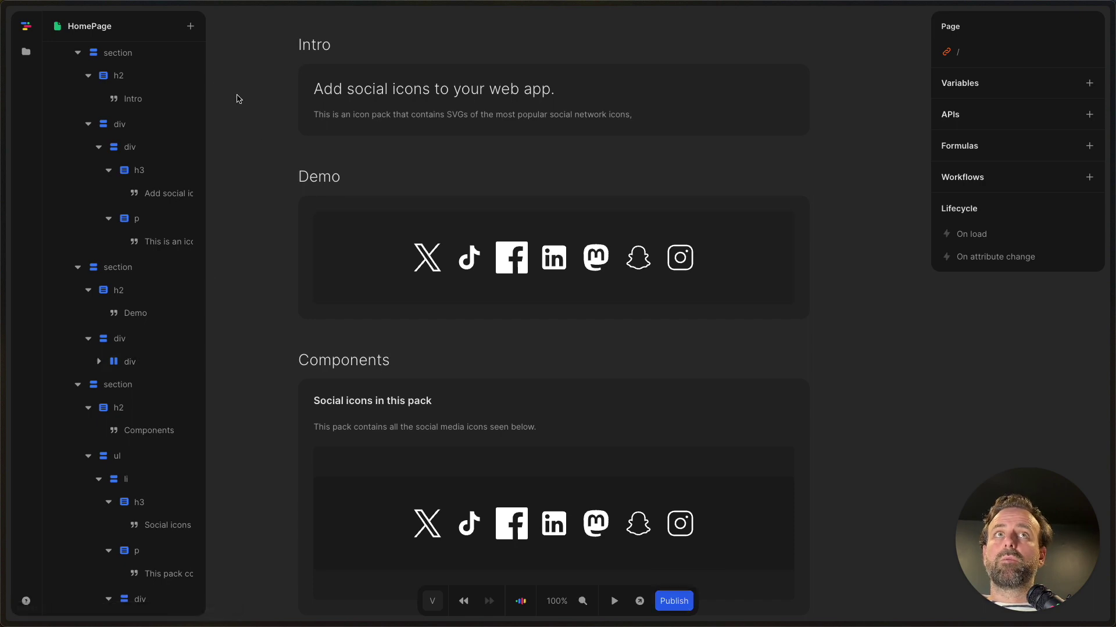
pyautogui.scroll(2, 276, 139)
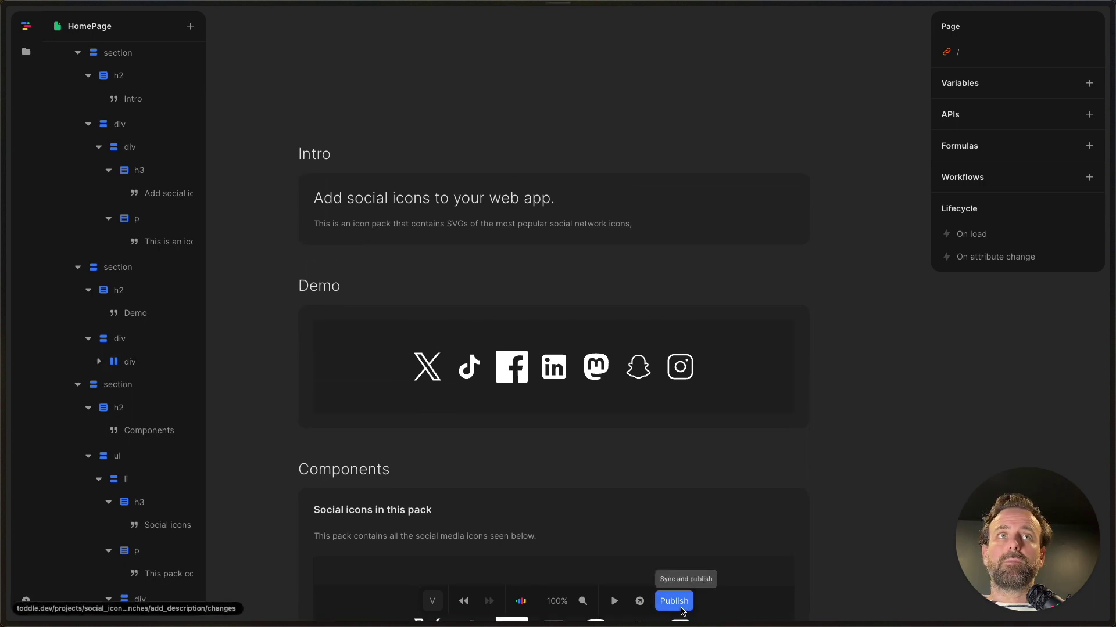
pyautogui.click(682, 610)
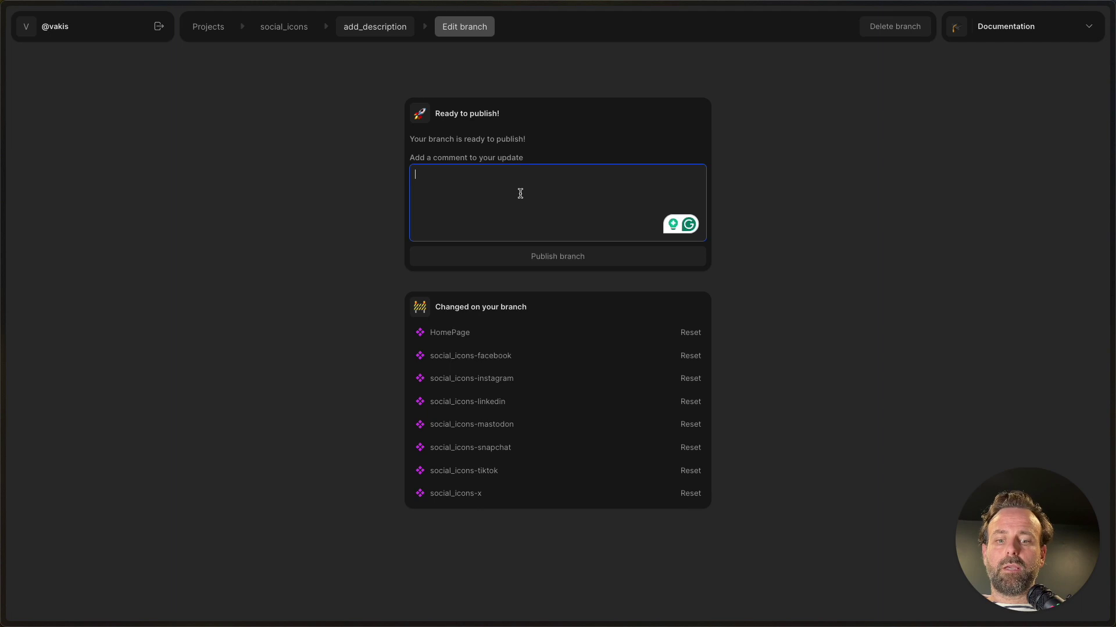
pyautogui.write('Added des')
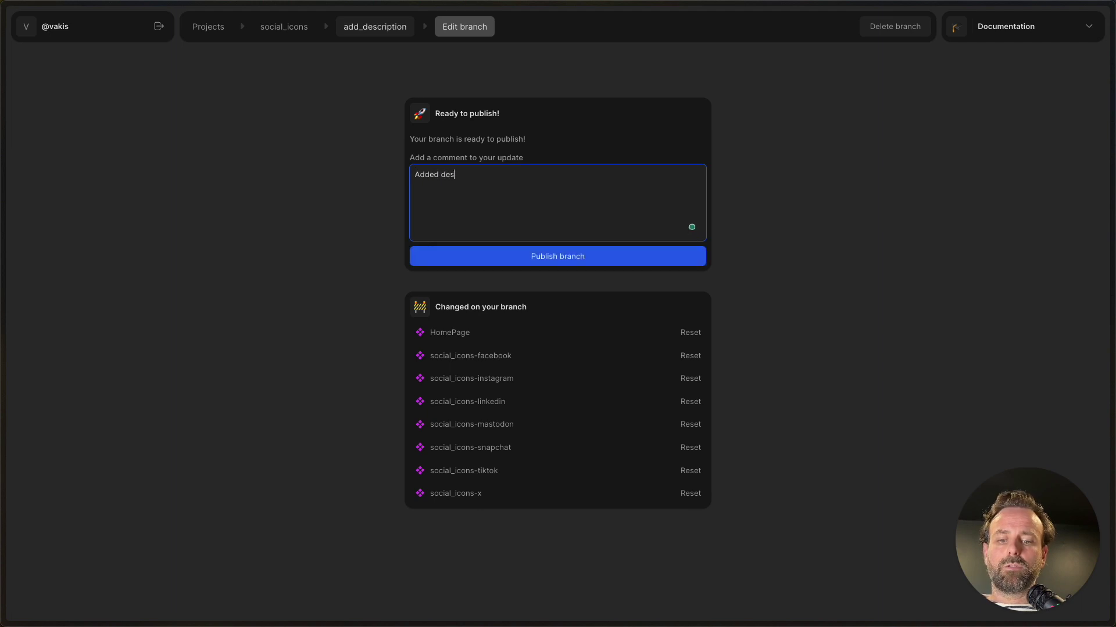
pyautogui.write('cription a')
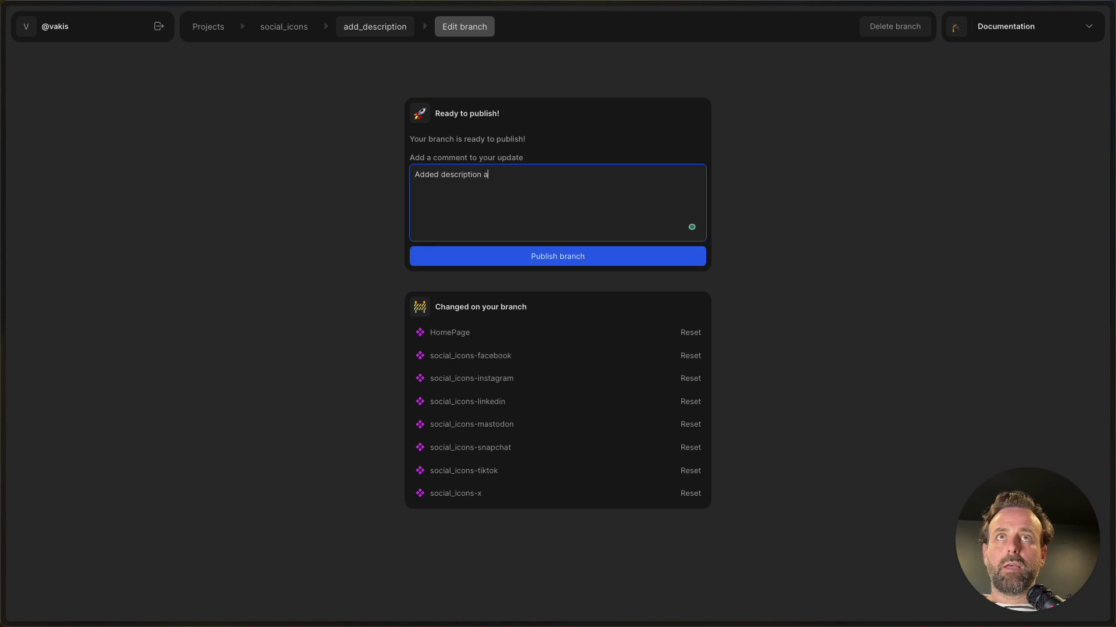
pyautogui.write('nd edits to components.')
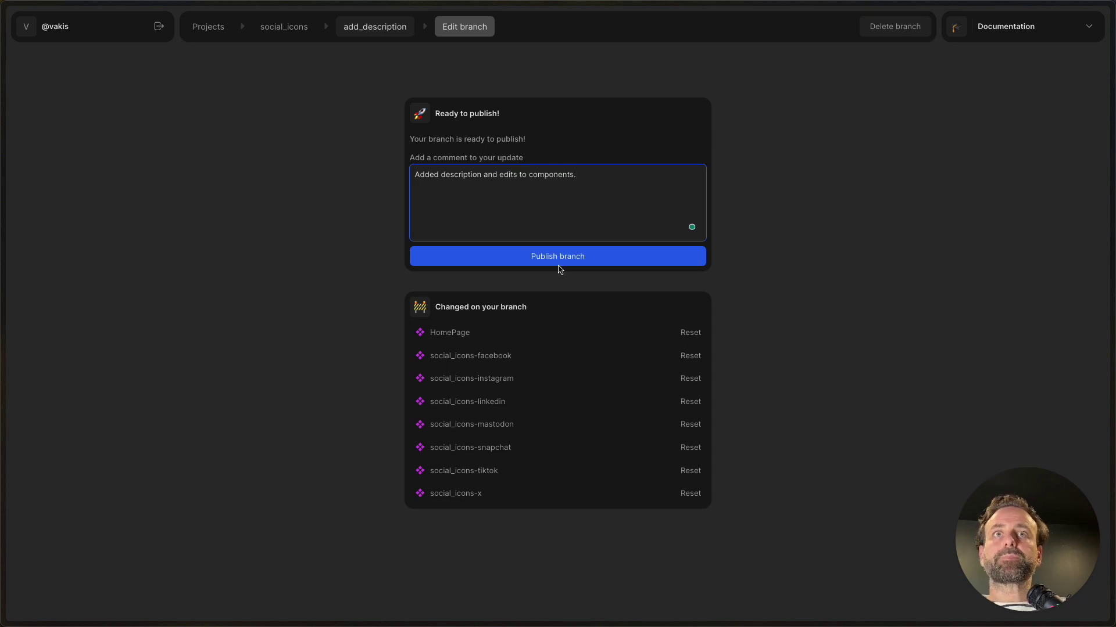
pyautogui.click(569, 260)
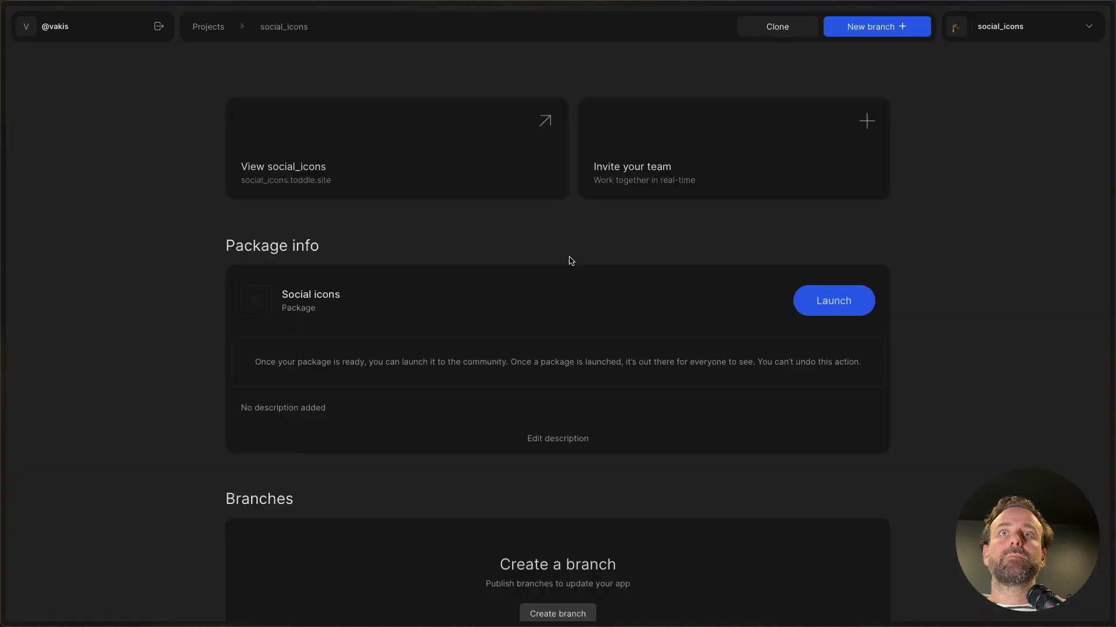
# Replace the 'undefined' package description with 'Cool icon pack with all the popular social networks.'
pyautogui.scroll(-6, 491, 263)
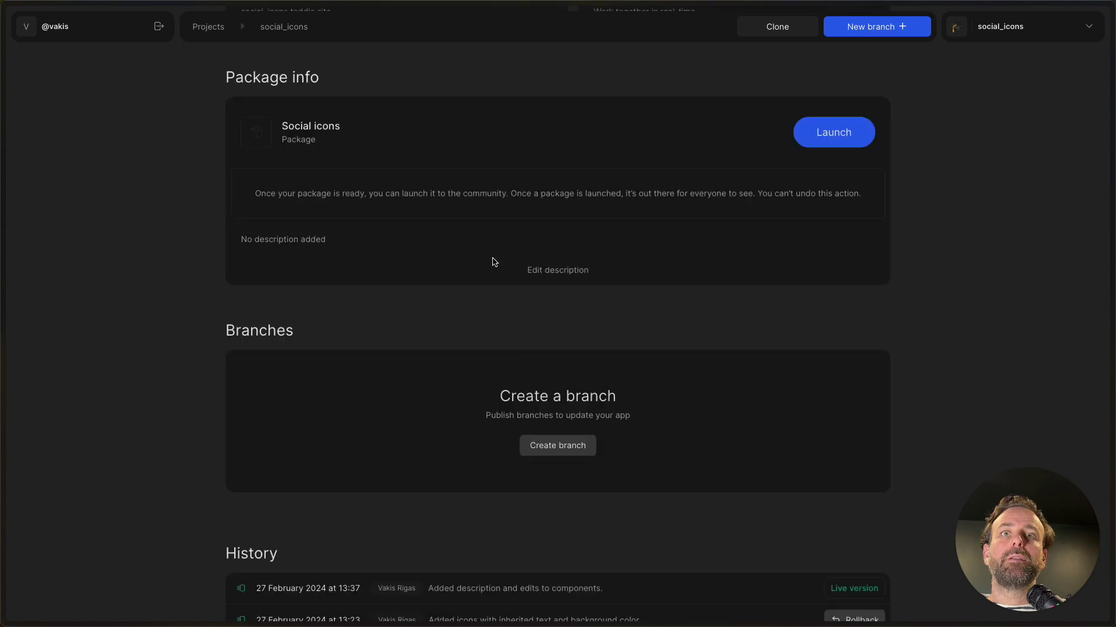
pyautogui.scroll(3, 493, 262)
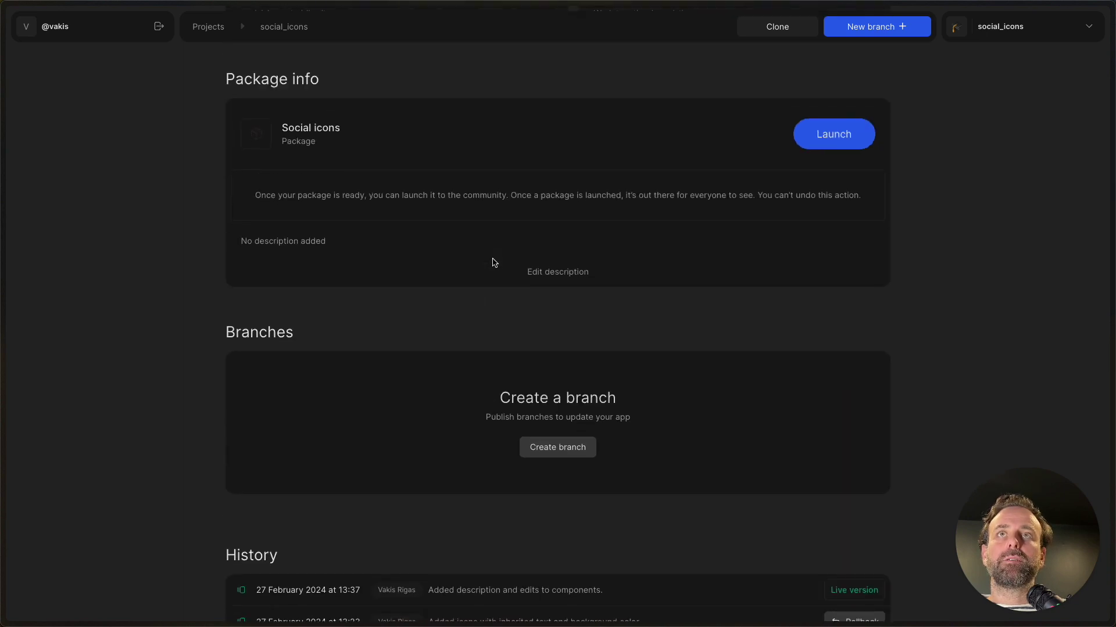
pyautogui.scroll(-5, 492, 262)
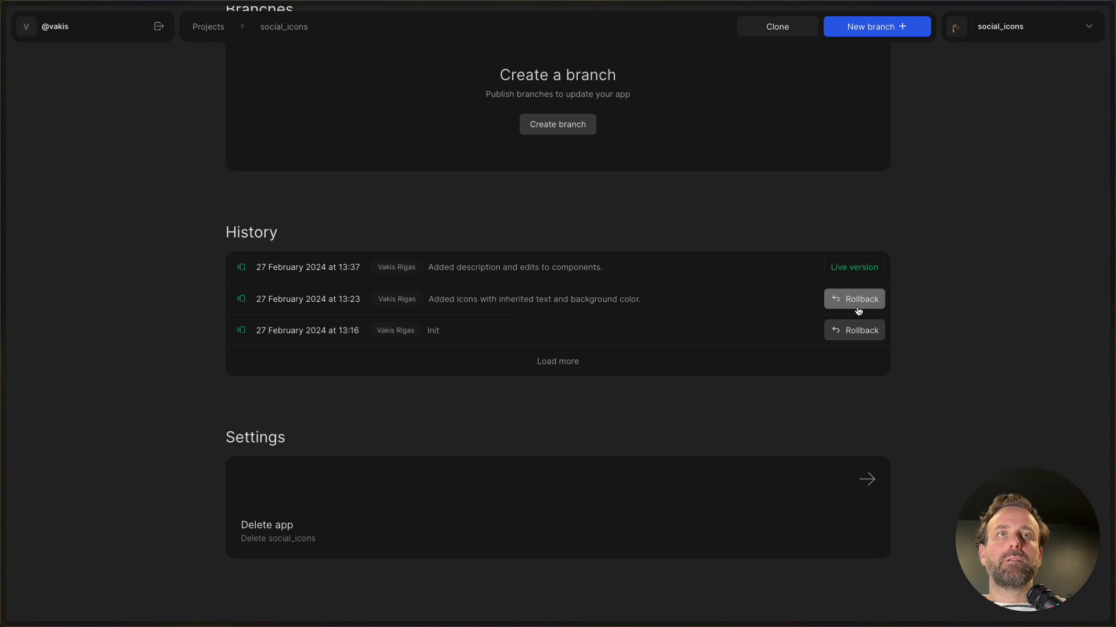
pyautogui.scroll(3, 644, 317)
pyautogui.scroll(3, 644, 317)
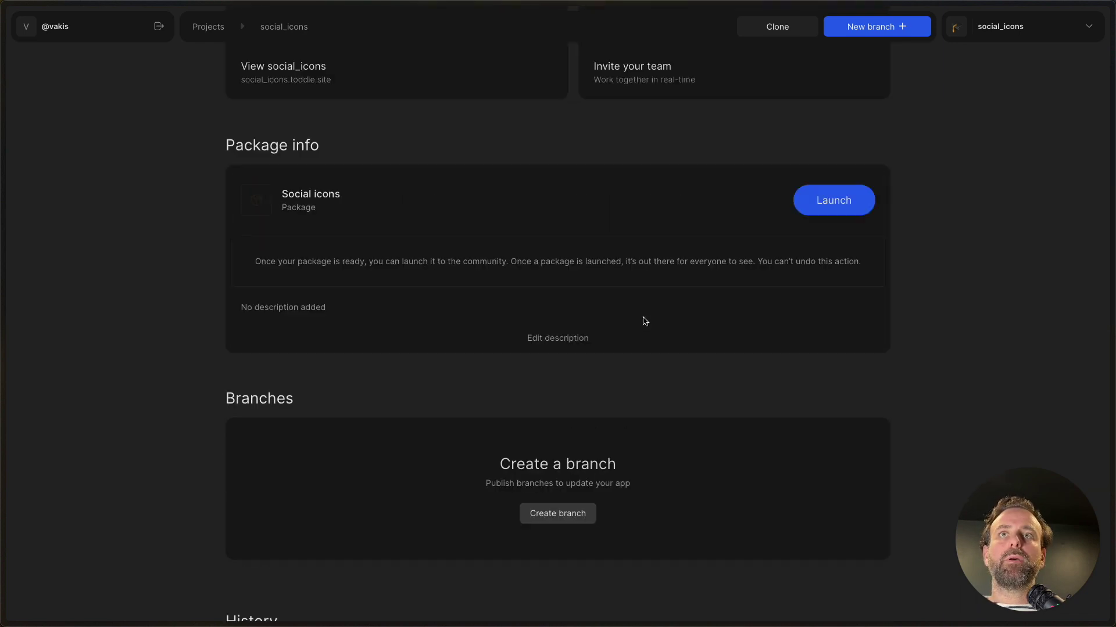
pyautogui.click(567, 334)
pyautogui.click(388, 323)
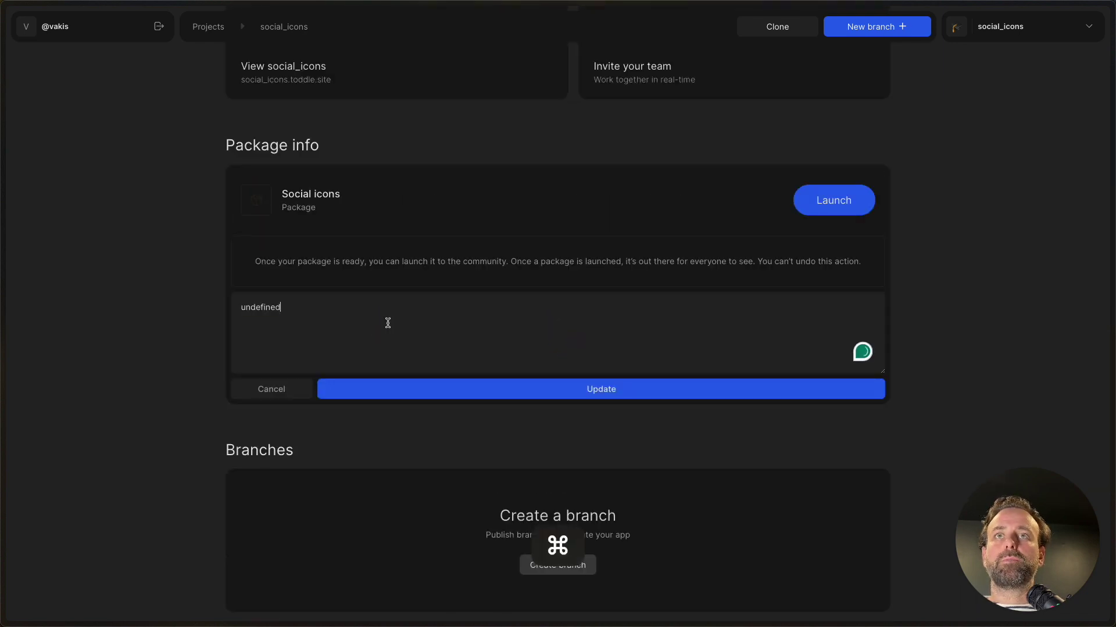
pyautogui.press('super+a')
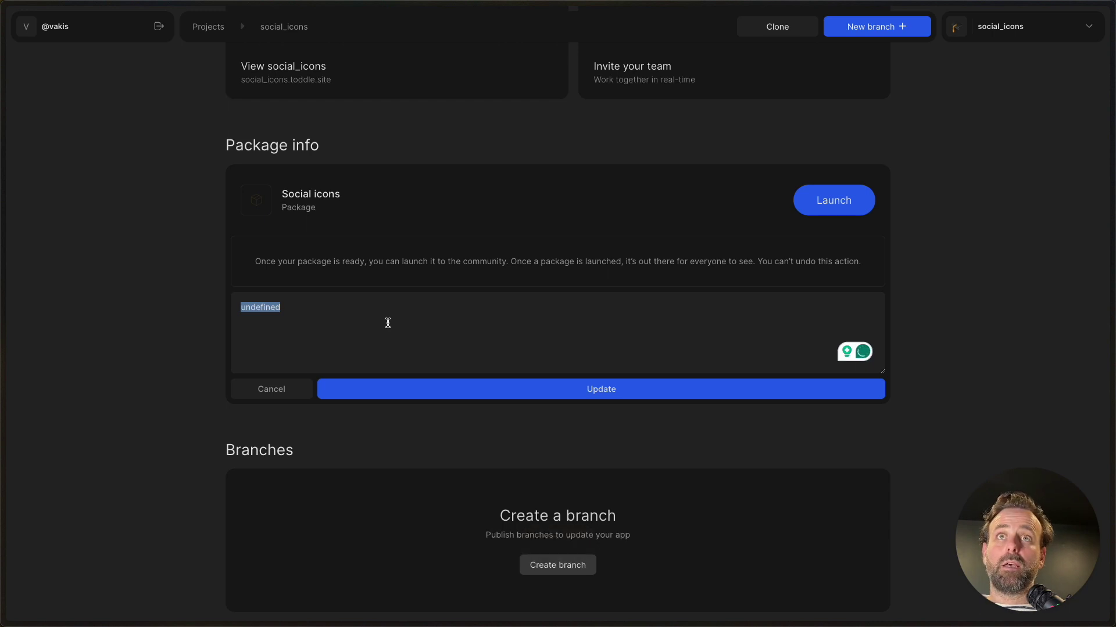
pyautogui.write('Cool icon pack with')
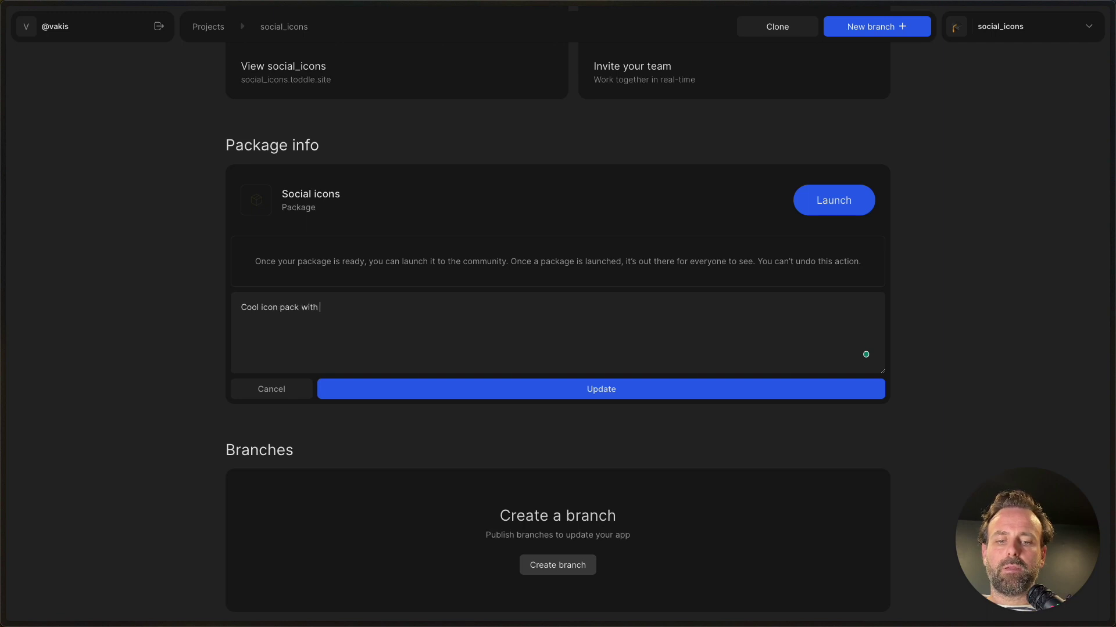
pyautogui.write(' all the p')
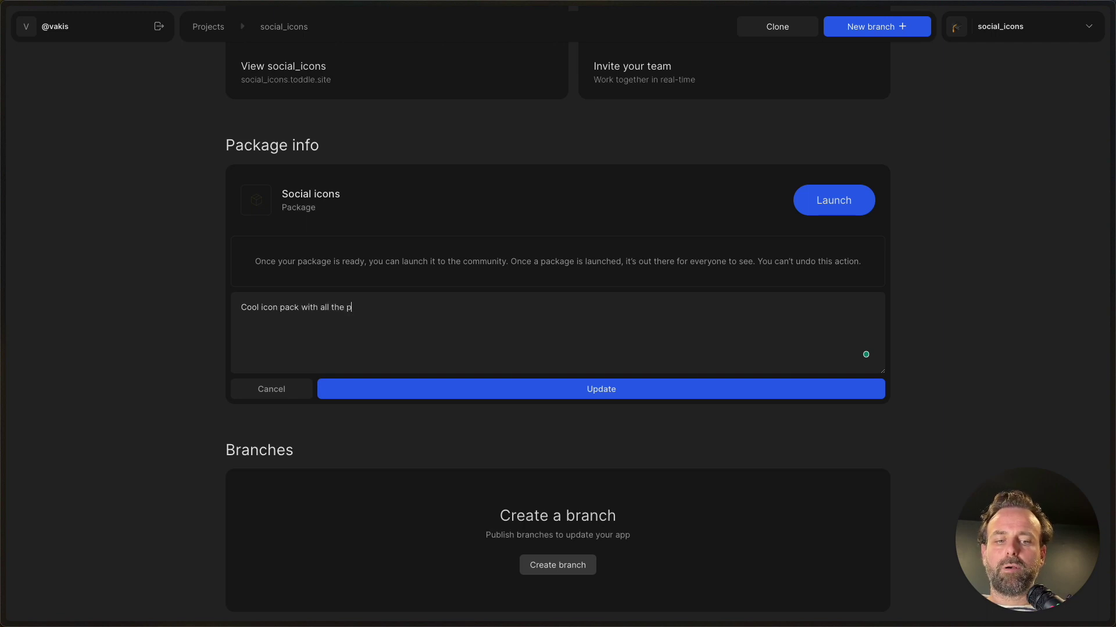
pyautogui.write('opular social networks')
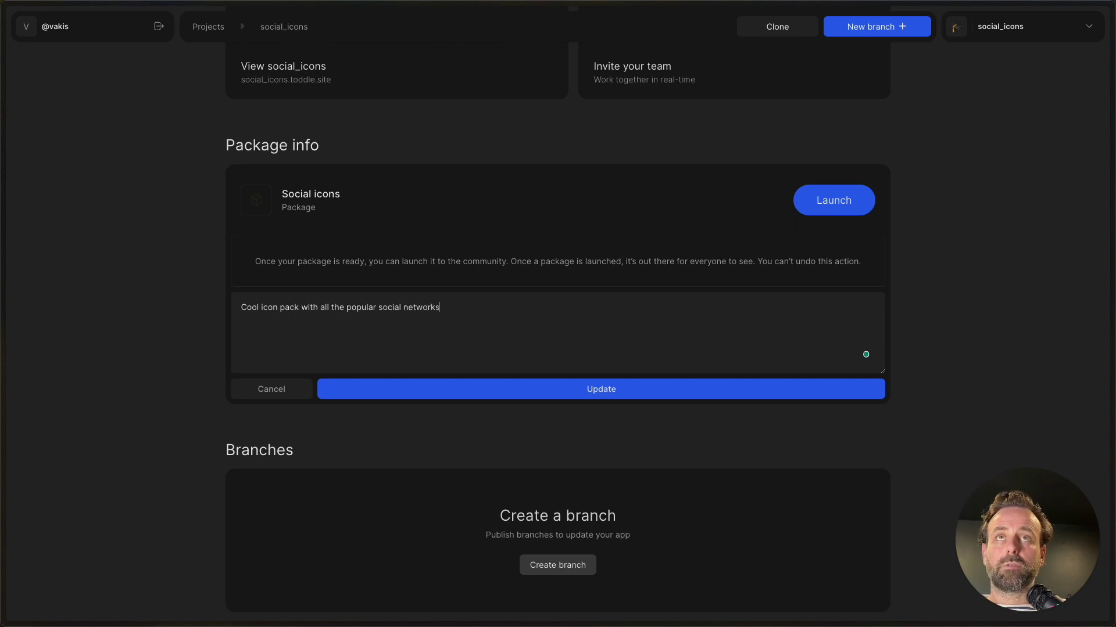
pyautogui.press('Left')
pyautogui.press('Left')
pyautogui.press('Left')
pyautogui.press('Left')
pyautogui.press('Left')
pyautogui.press('Left')
pyautogui.press('Left')
pyautogui.press('Left')
pyautogui.press('Left')
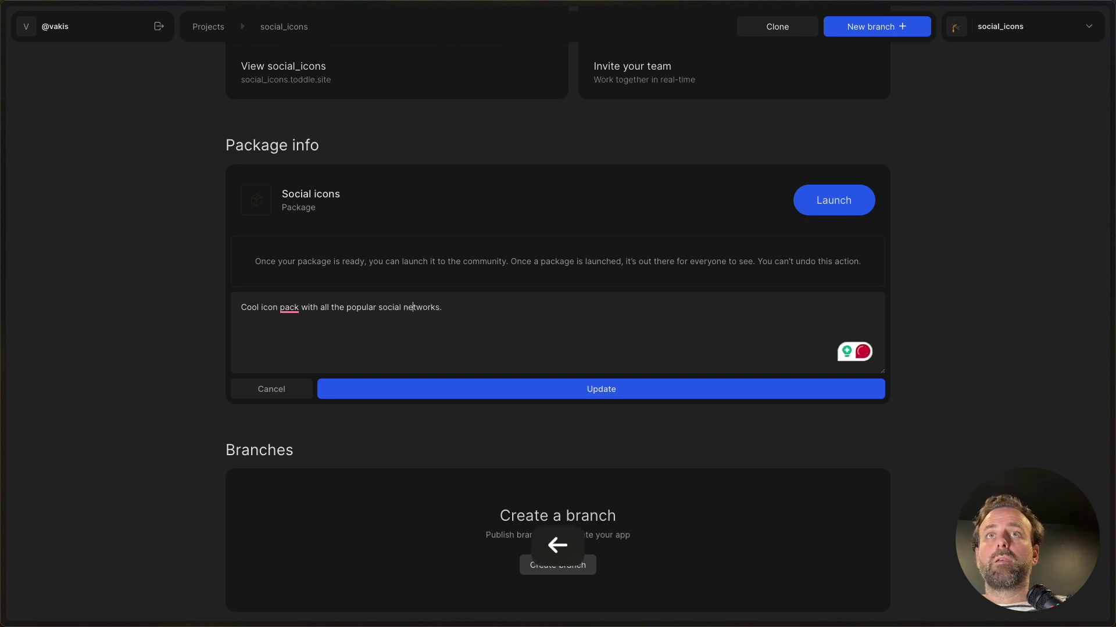
pyautogui.moveTo(289, 307)
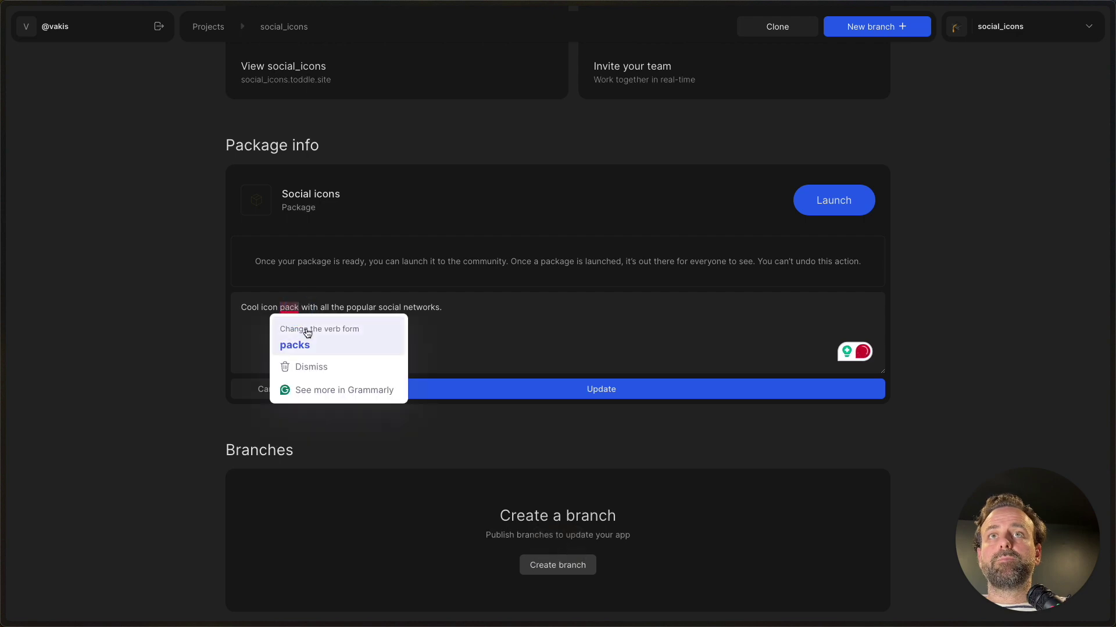
pyautogui.click(306, 329)
pyautogui.press('BackSpace')
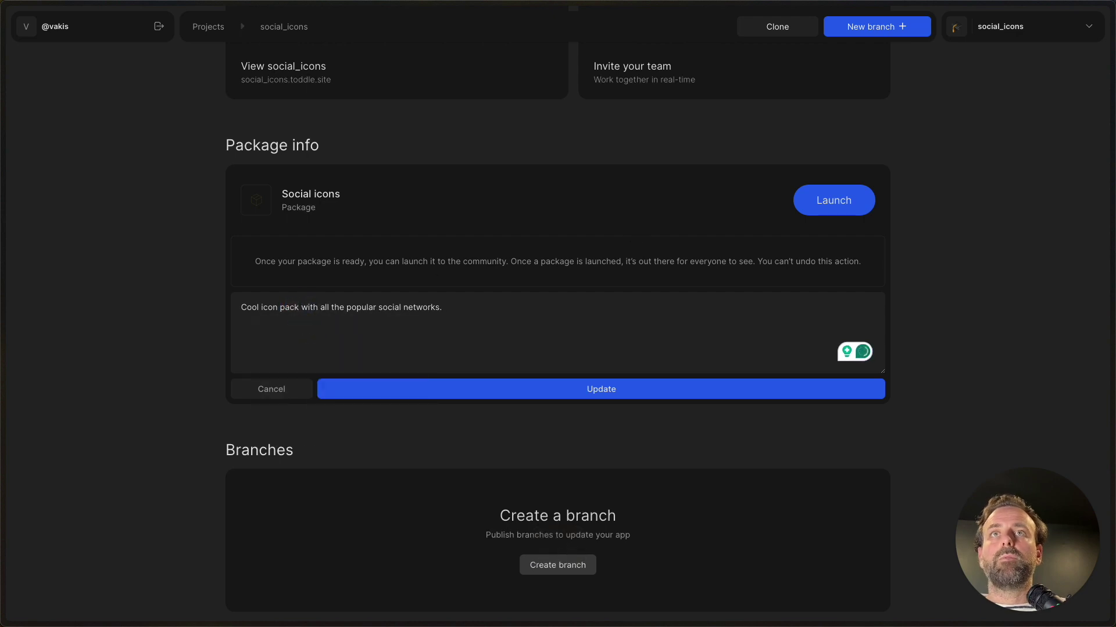
# Set fb.svg as the package icon
pyautogui.click(257, 204)
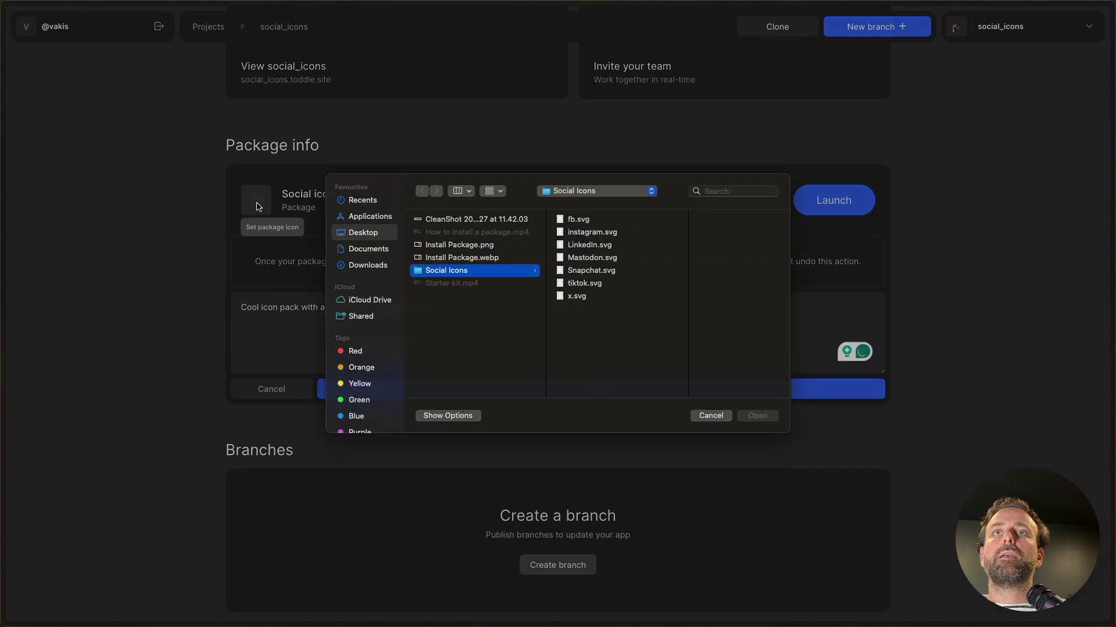
pyautogui.click(584, 233)
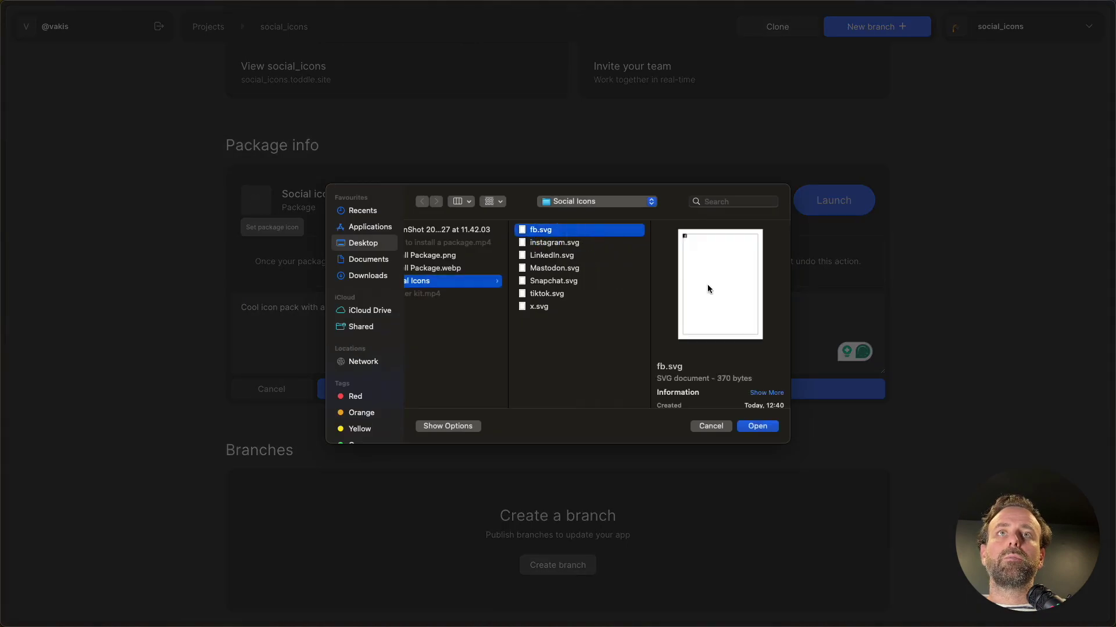
pyautogui.click(757, 427)
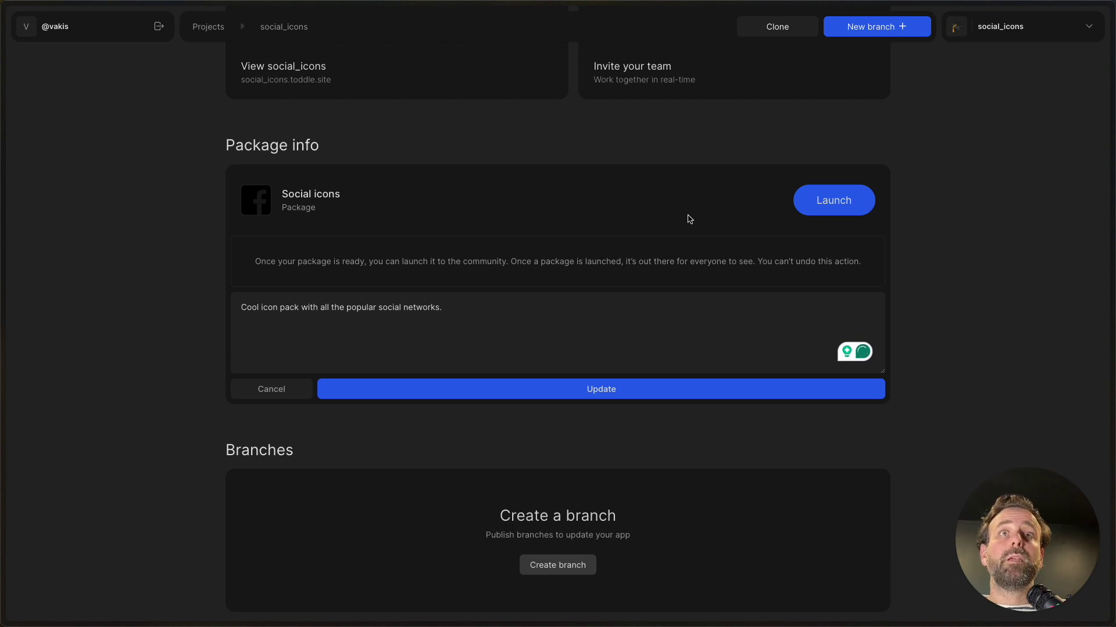
# Try to launch the package, which fails with an error message
pyautogui.click(829, 202)
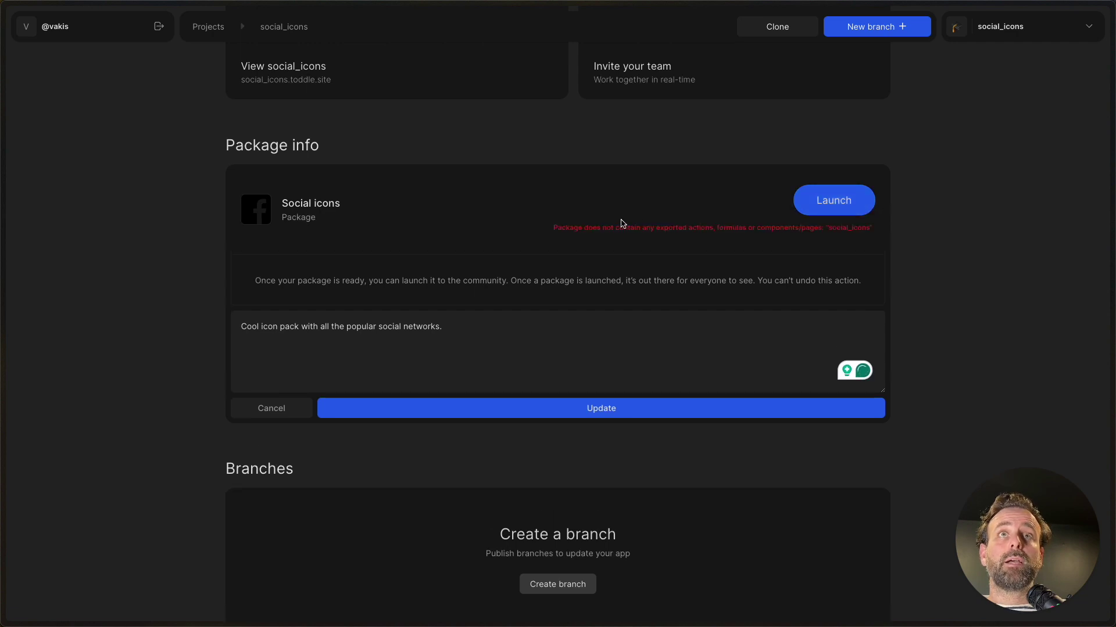
pyautogui.moveTo(616, 224); pyautogui.dragTo(695, 227)
pyautogui.click(694, 228)
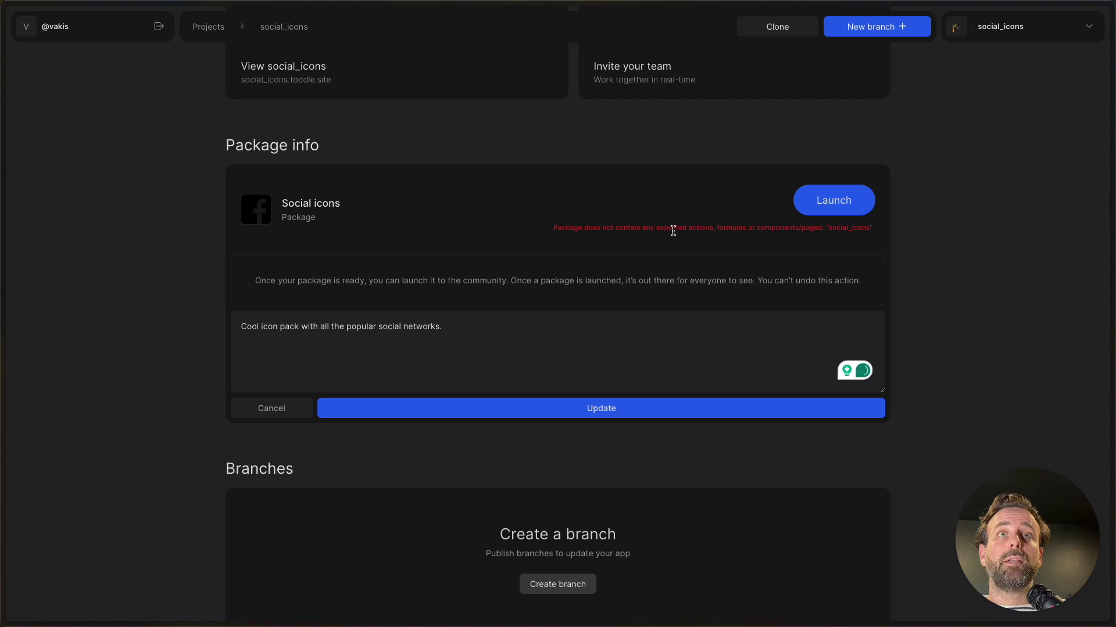
# Save the edited package description with Update
pyautogui.click(458, 361)
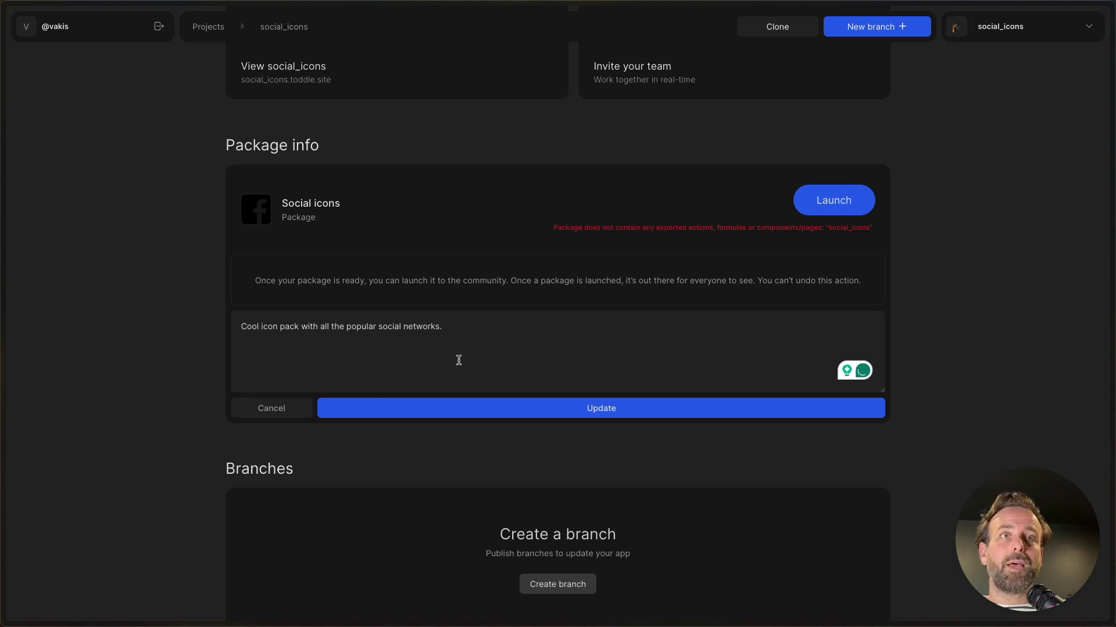
pyautogui.click(511, 416)
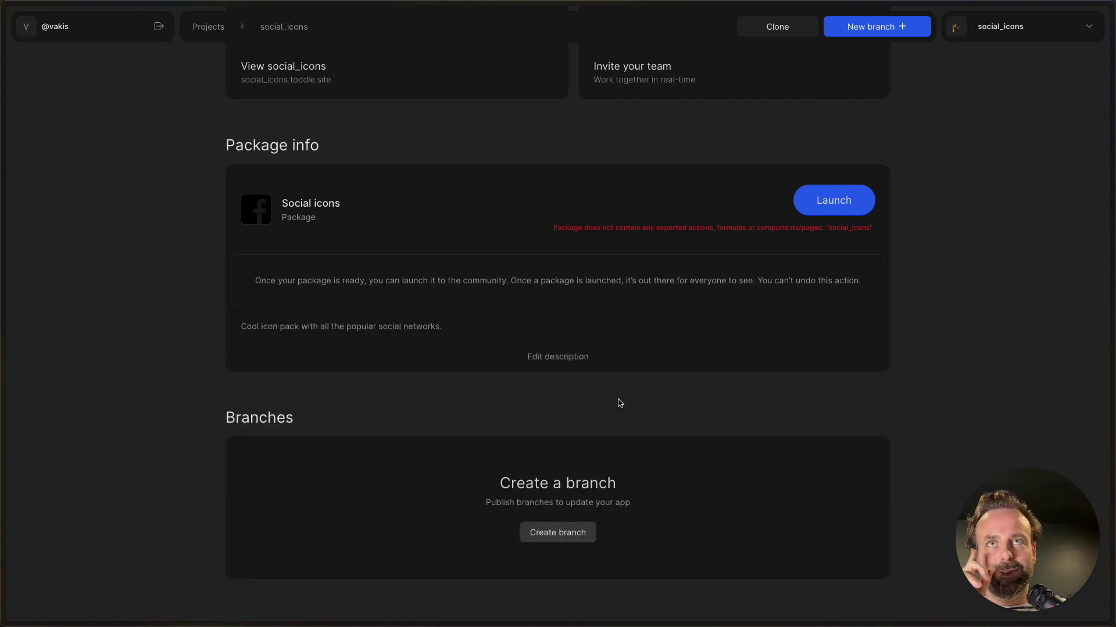
pyautogui.scroll(2, 549, 330)
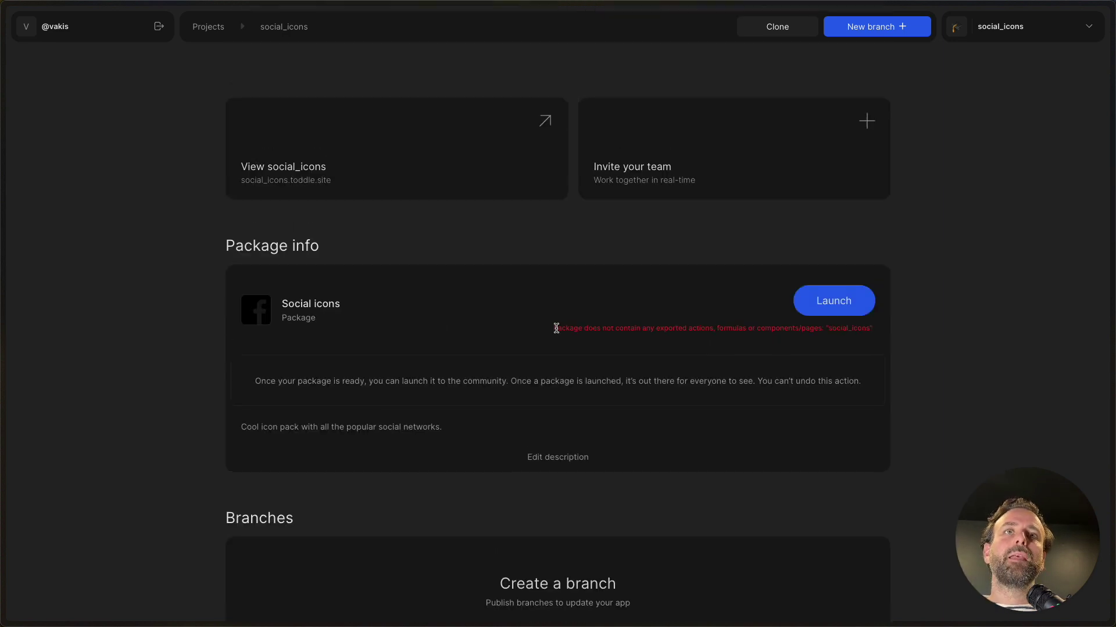
pyautogui.scroll(-1, 555, 329)
pyautogui.scroll(1, 556, 329)
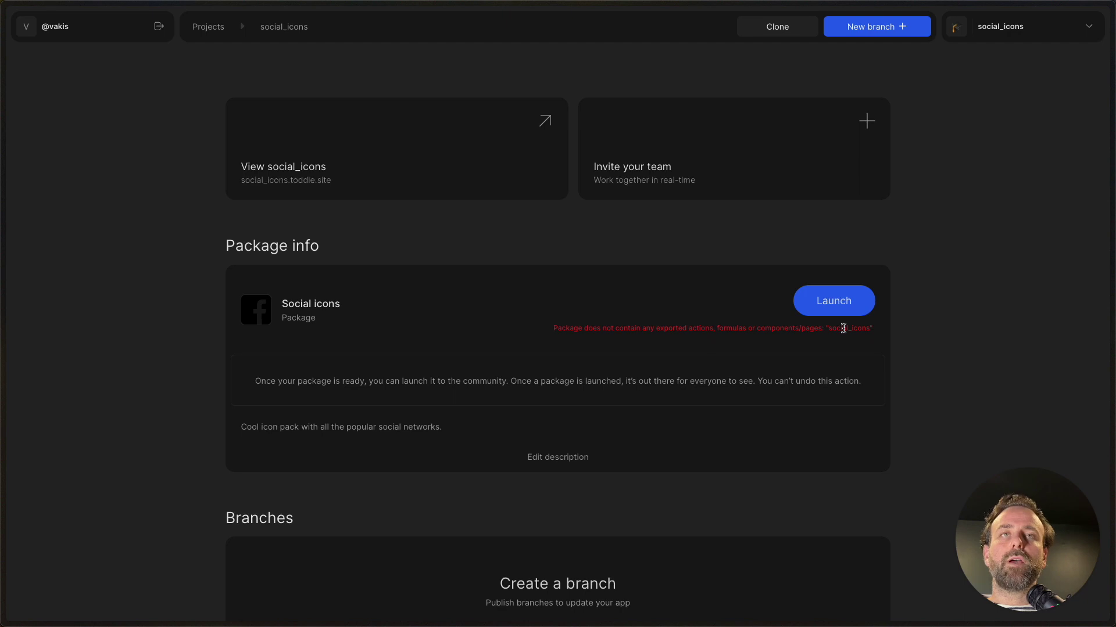
pyautogui.scroll(-3, 802, 333)
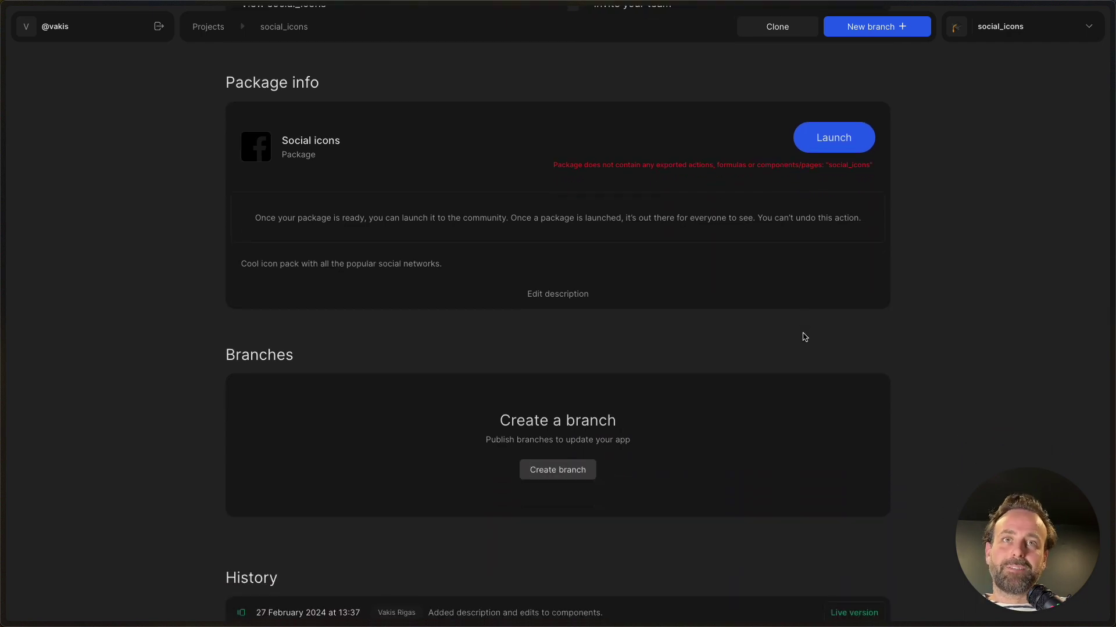
# Create a new branch named export_components_for_use_by_others
pyautogui.click(583, 470)
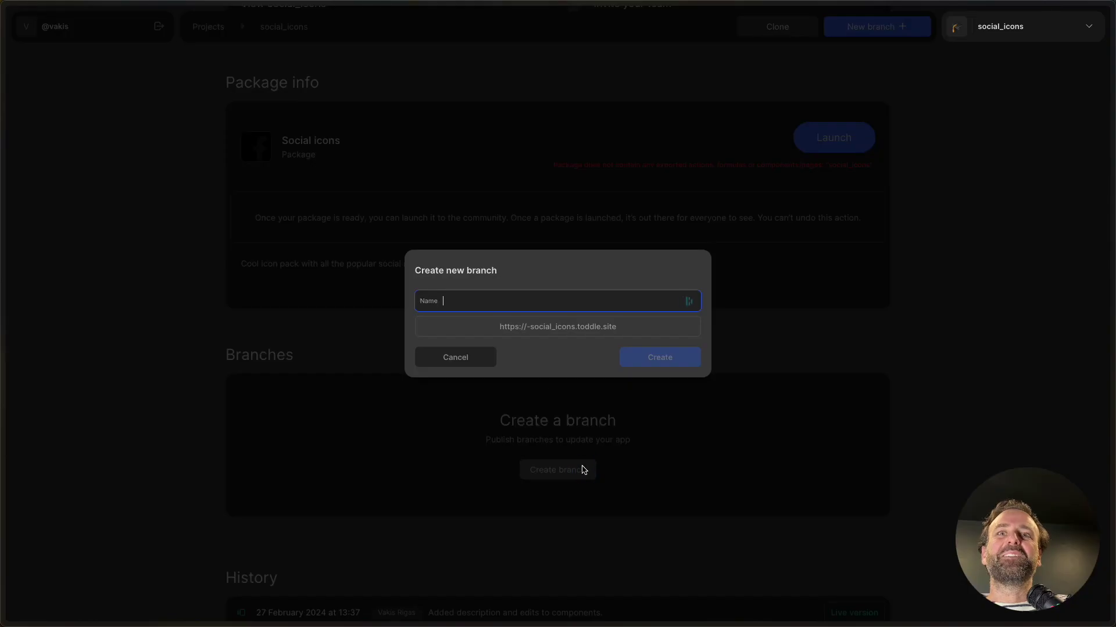
pyautogui.write('export_')
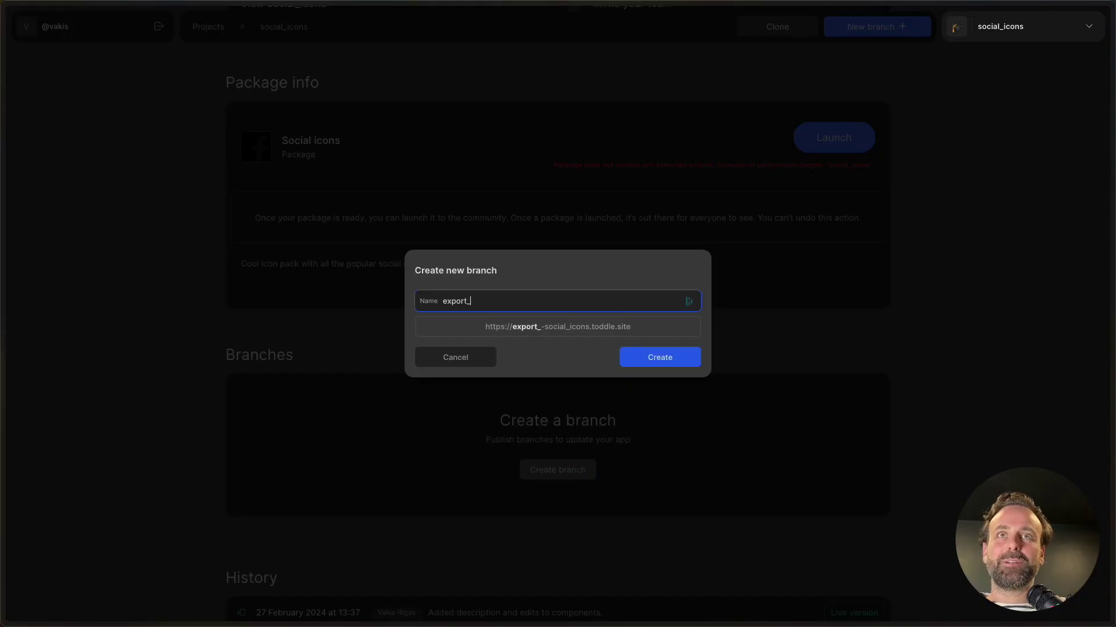
pyautogui.write('component')
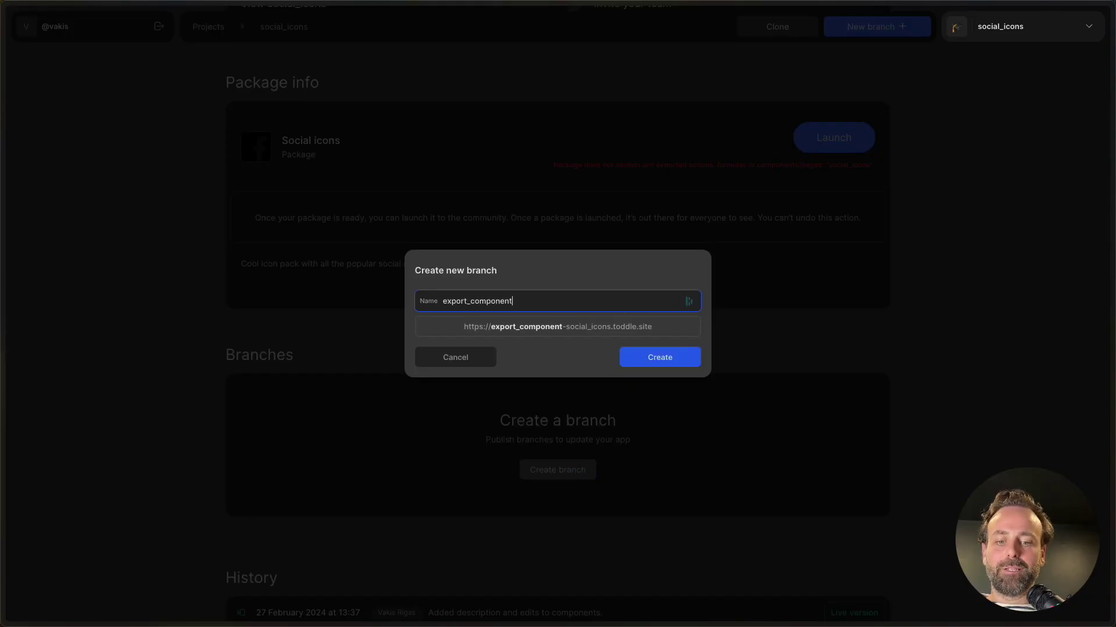
pyautogui.write('s_for_use_by')
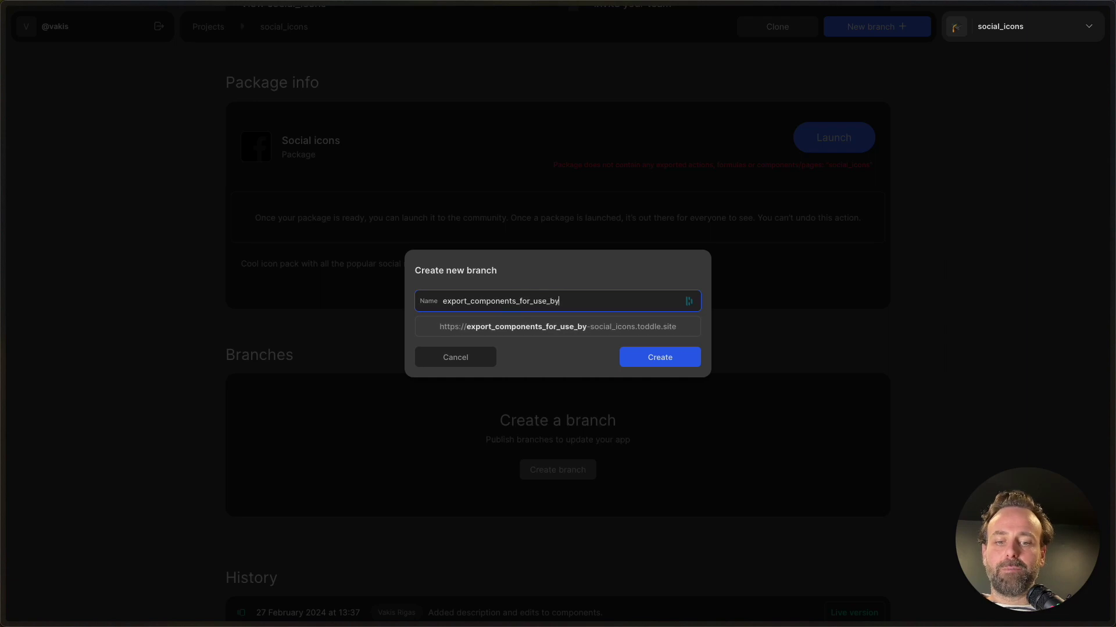
pyautogui.write('_others')
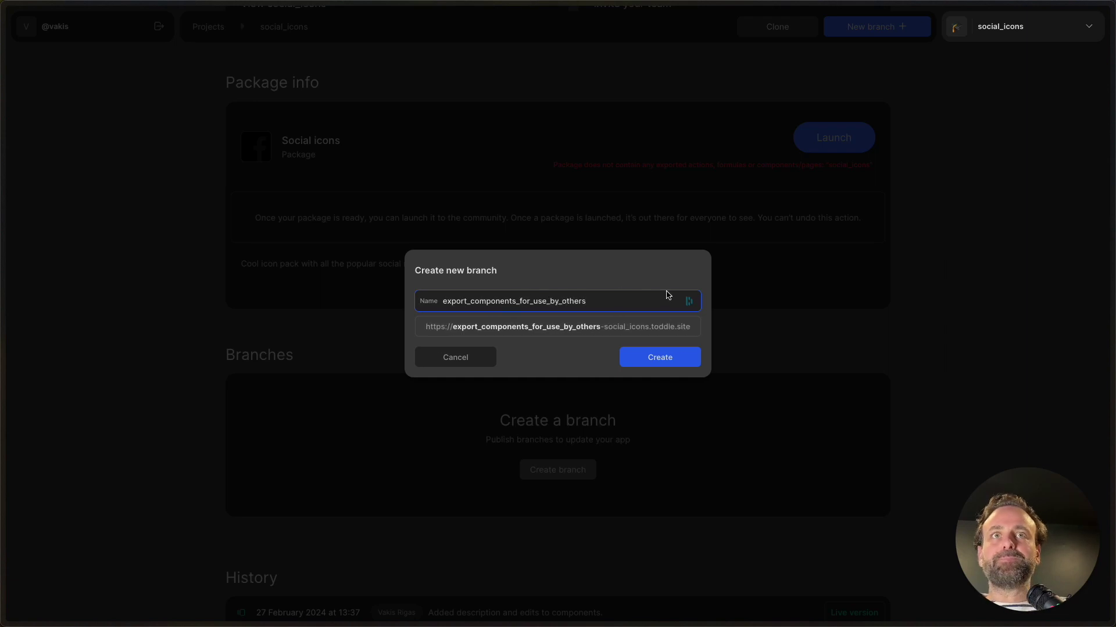
pyautogui.click(660, 366)
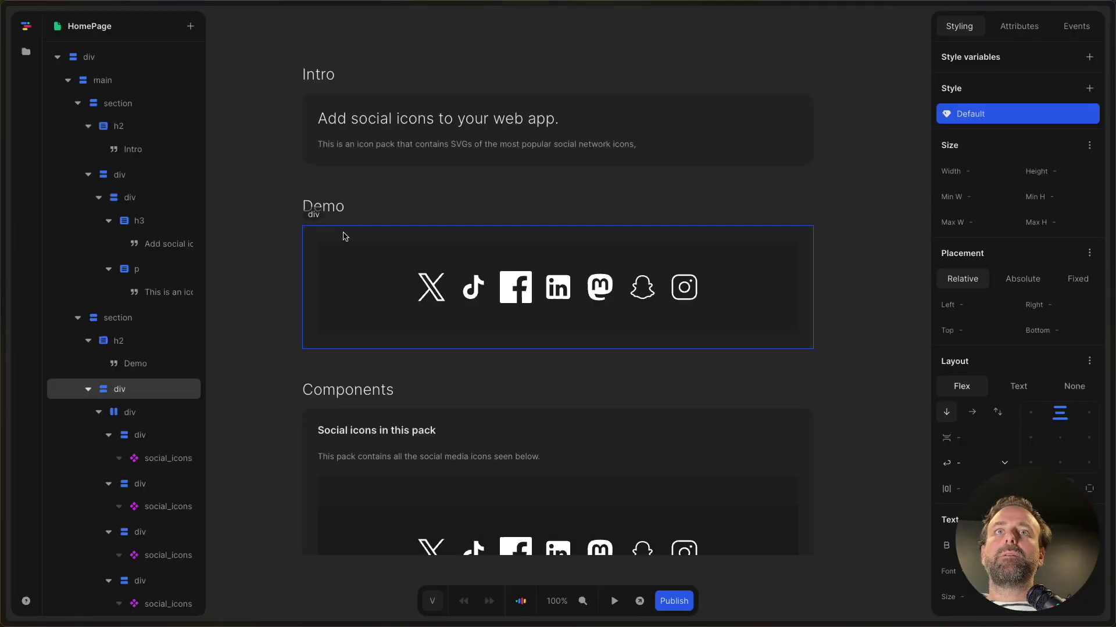
pyautogui.click(261, 82)
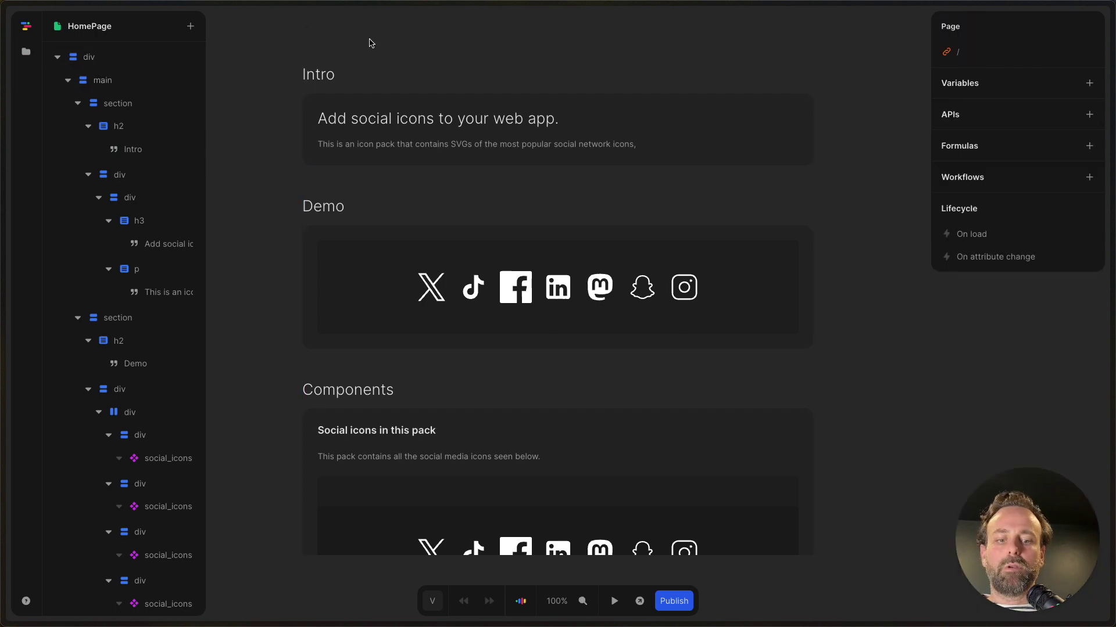
# Mark the social_icons-facebook component for export, then move on to social_icons-x
pyautogui.press('super+k')
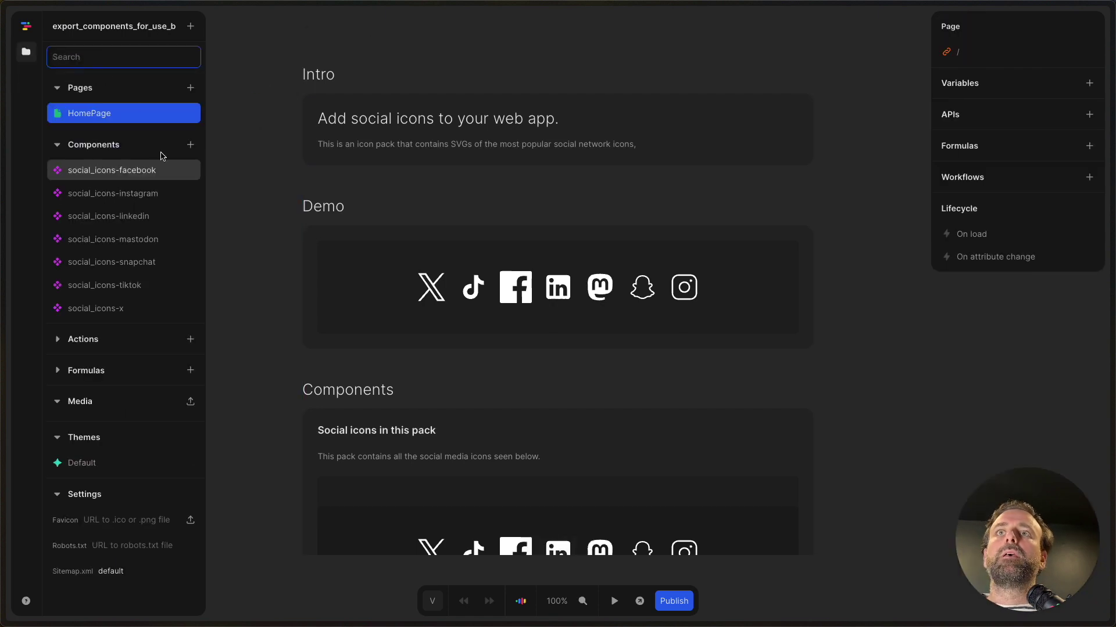
pyautogui.click(117, 172)
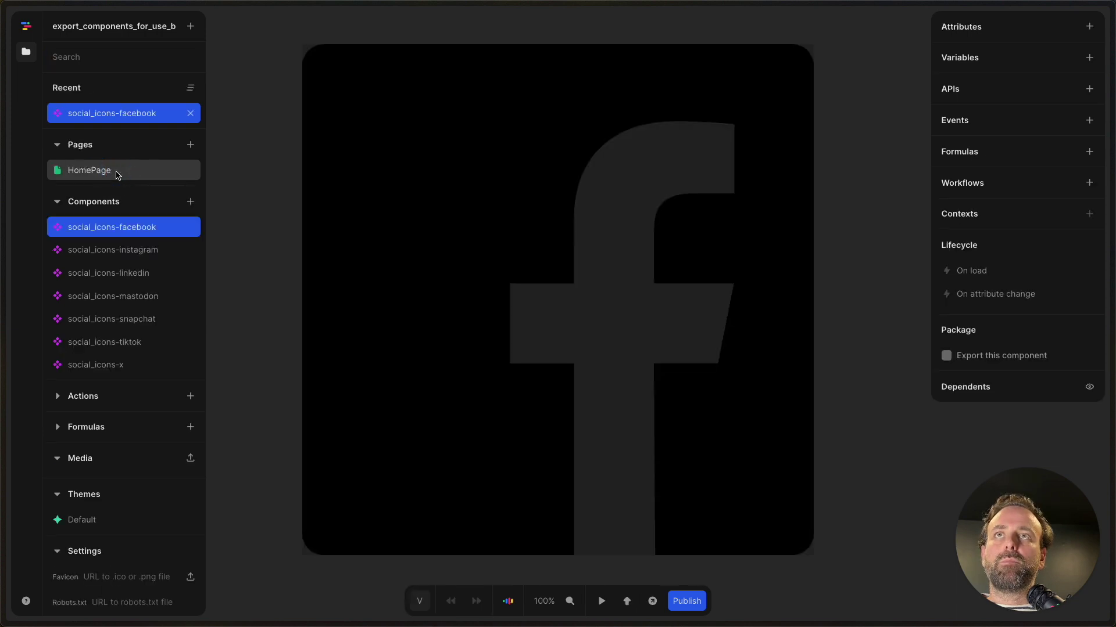
pyautogui.click(948, 360)
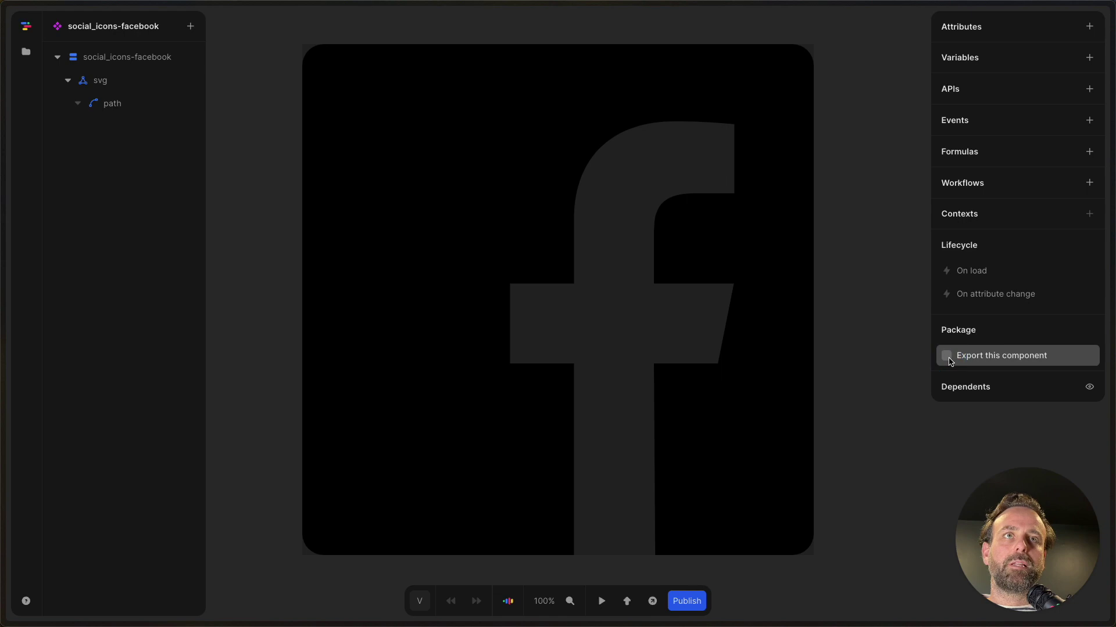
pyautogui.click(947, 357)
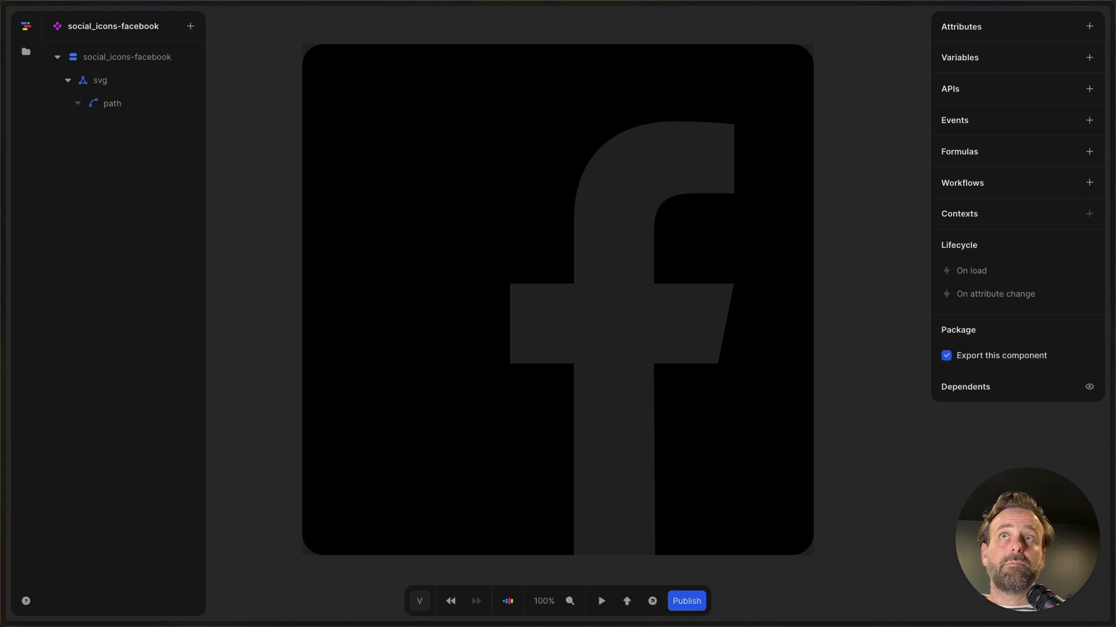
pyautogui.click(27, 52)
pyautogui.press('Down')
pyautogui.press('Down')
pyautogui.press('Down')
pyautogui.press('Down')
pyautogui.press('Down')
pyautogui.press('Down')
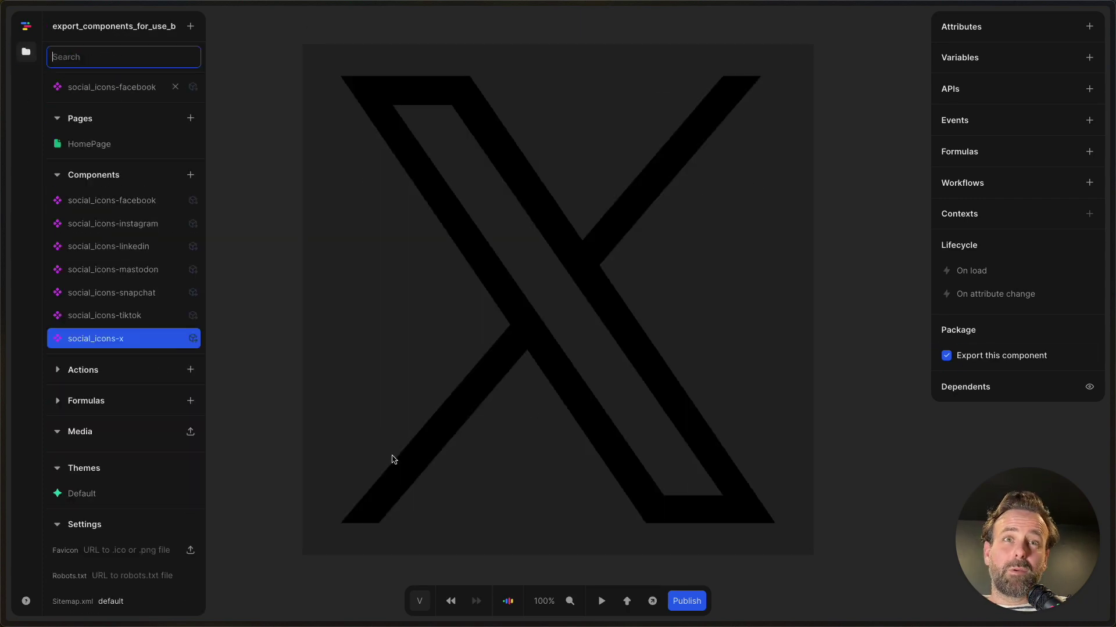
pyautogui.click(698, 602)
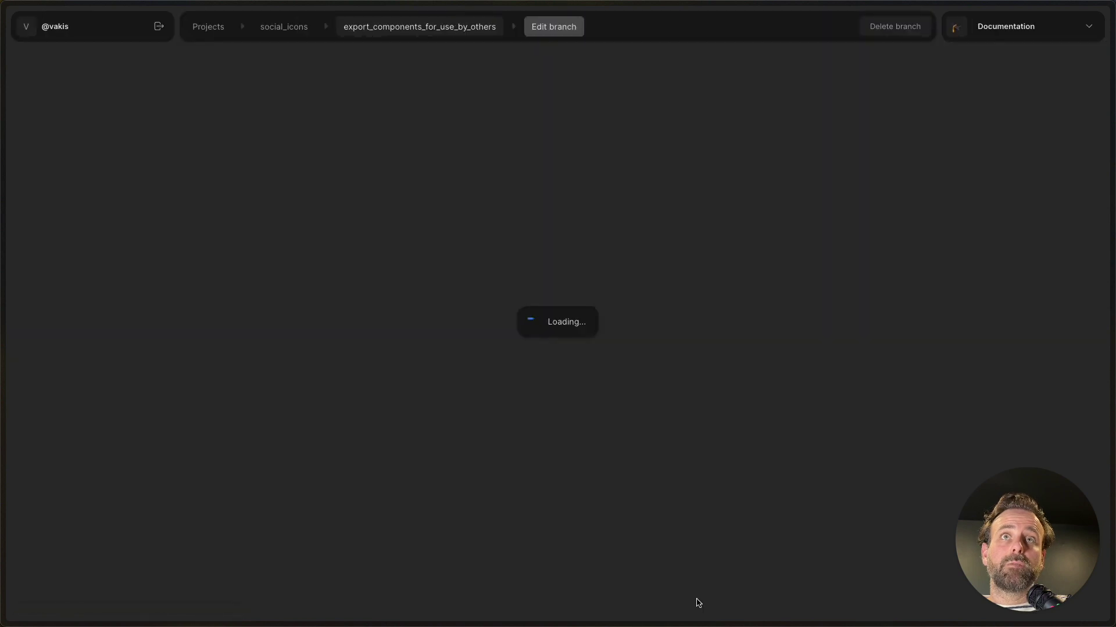
# Publish the branch with a comment about exportable components, then launch the Social icons package
pyautogui.click(527, 209)
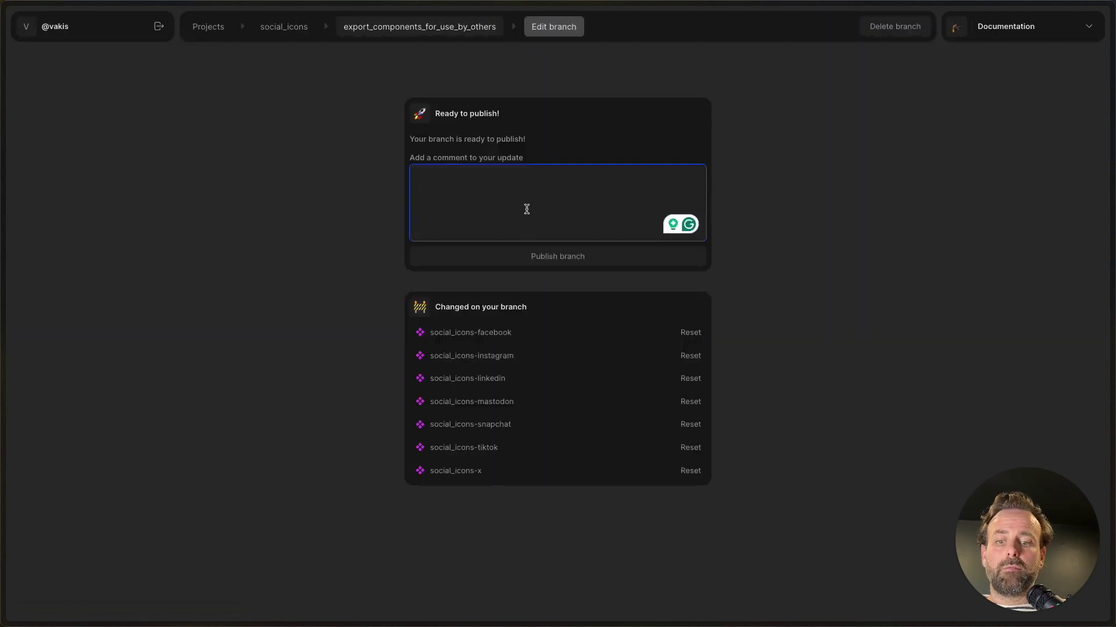
pyautogui.write('All components are now exportable')
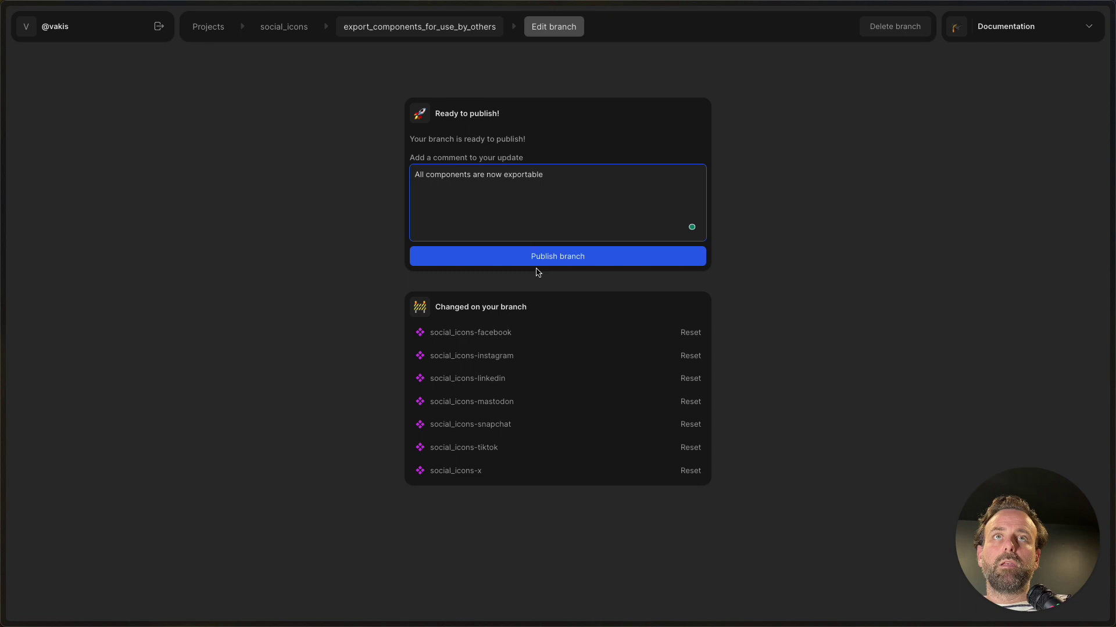
pyautogui.click(539, 256)
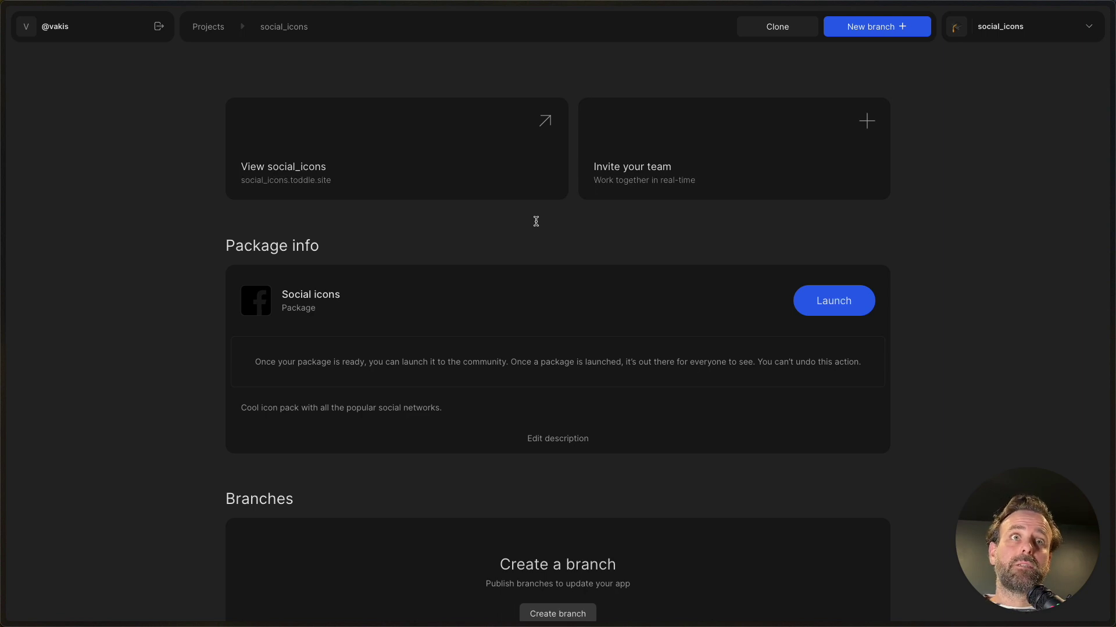
pyautogui.click(835, 315)
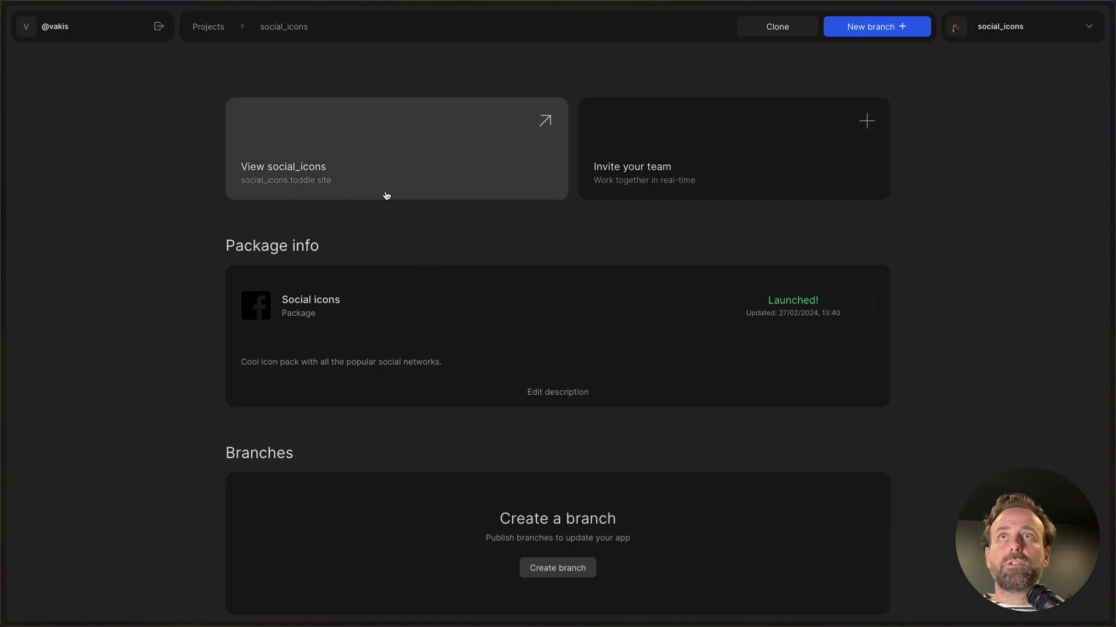
pyautogui.click(198, 31)
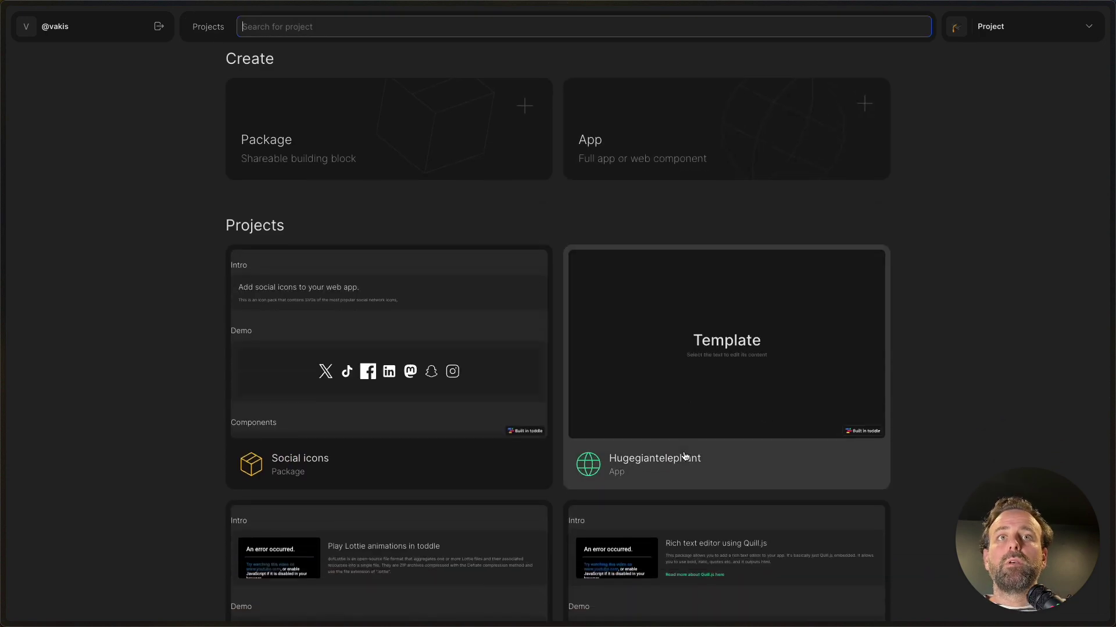
# In the hugegiantelephant app, create a branch named icon_pack_install
pyautogui.scroll(-1, 685, 457)
pyautogui.click(691, 398)
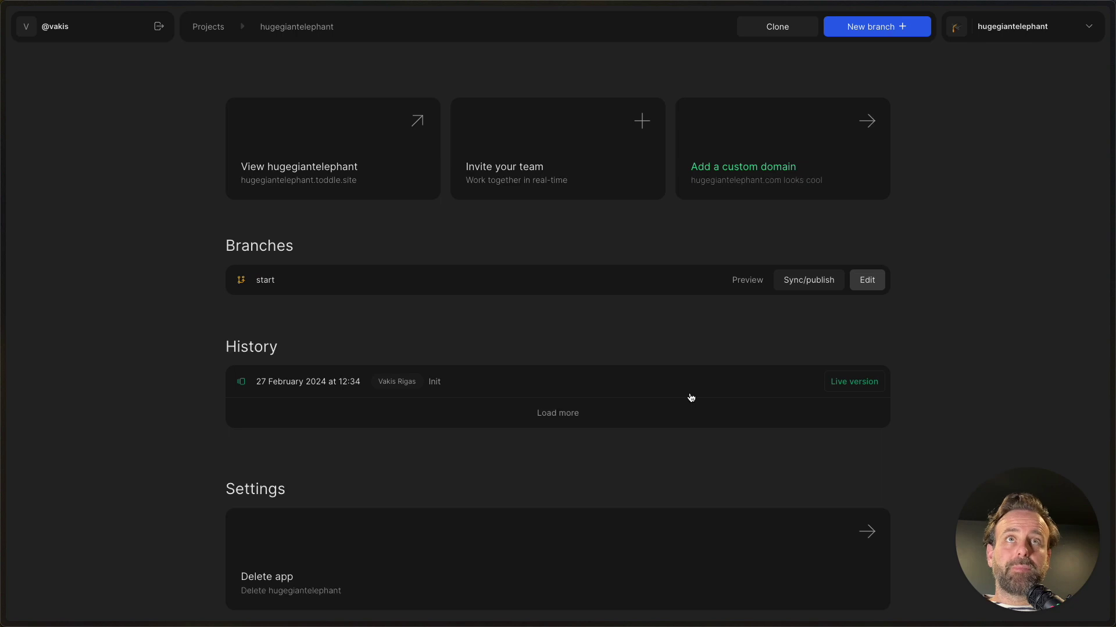
pyautogui.click(882, 38)
pyautogui.write('i')
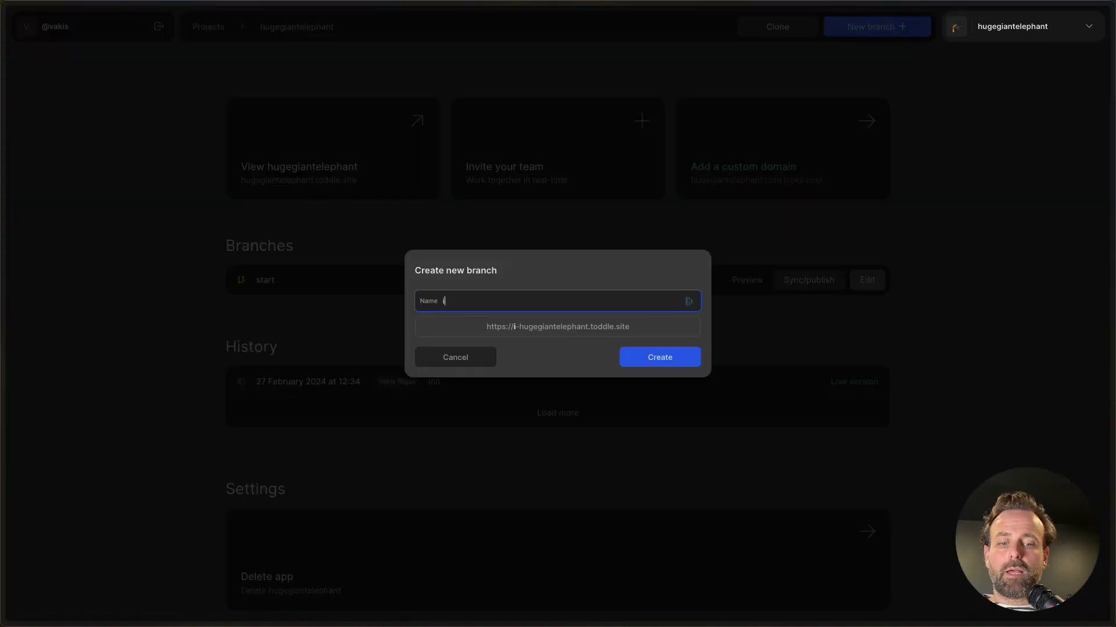
pyautogui.write('con_pack_ins')
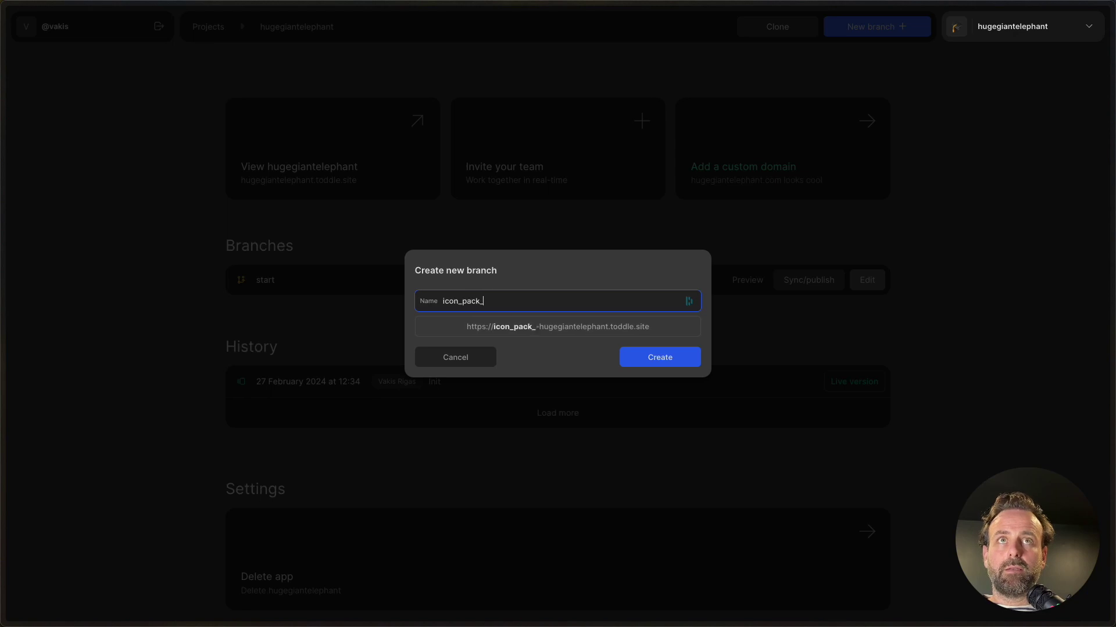
pyautogui.write('tall')
pyautogui.press('Return')
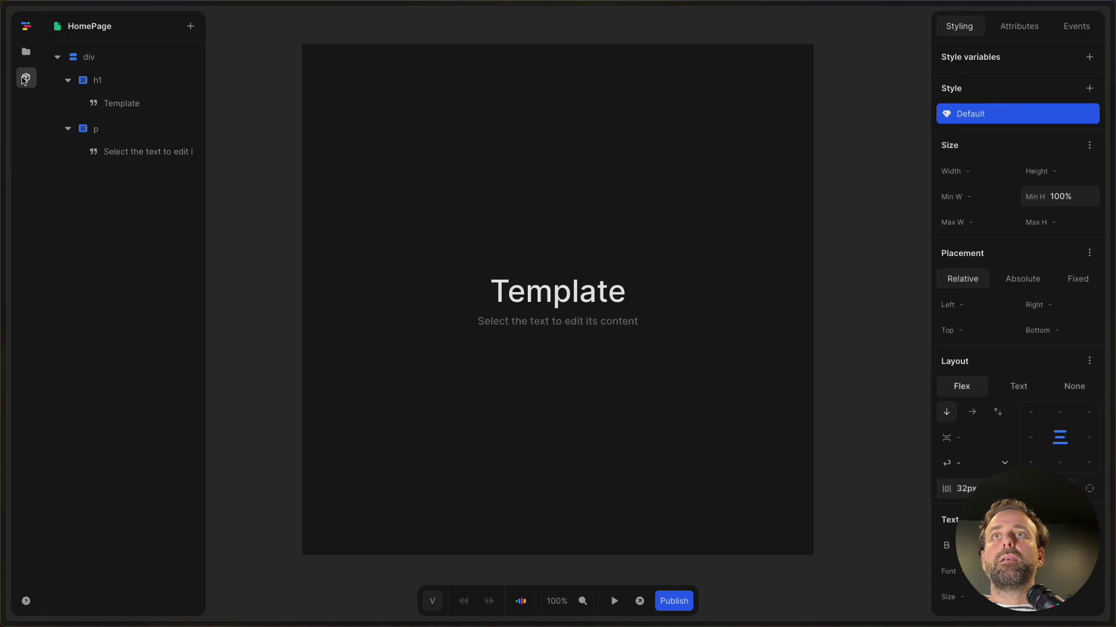
# Browse the available packages and open the Social icons package details
pyautogui.click(26, 78)
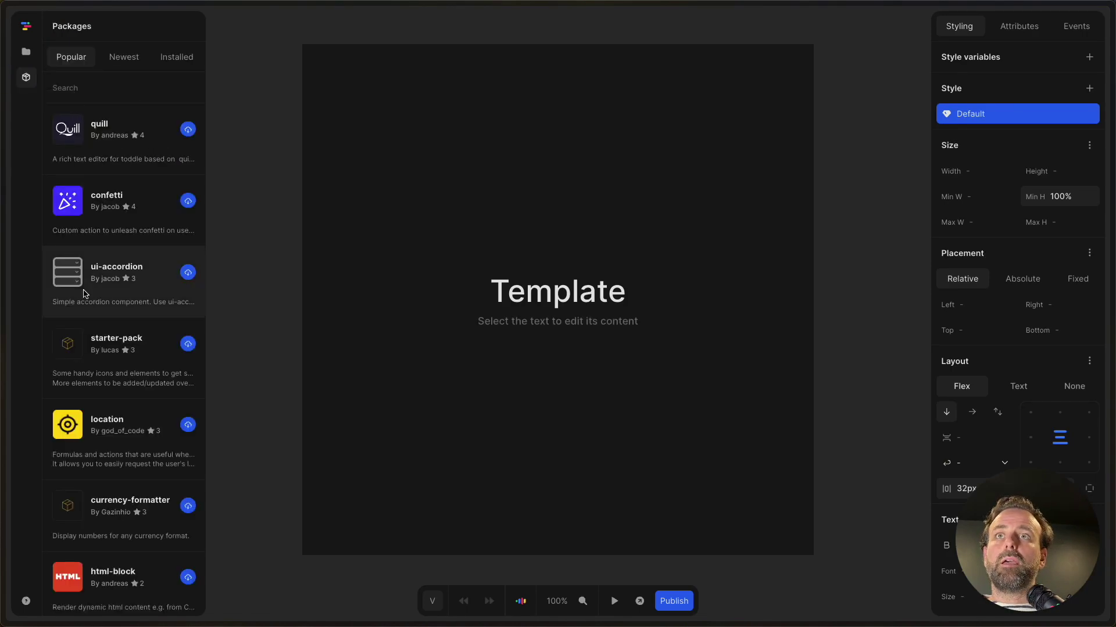
pyautogui.scroll(-4, 85, 292)
pyautogui.scroll(-3, 87, 292)
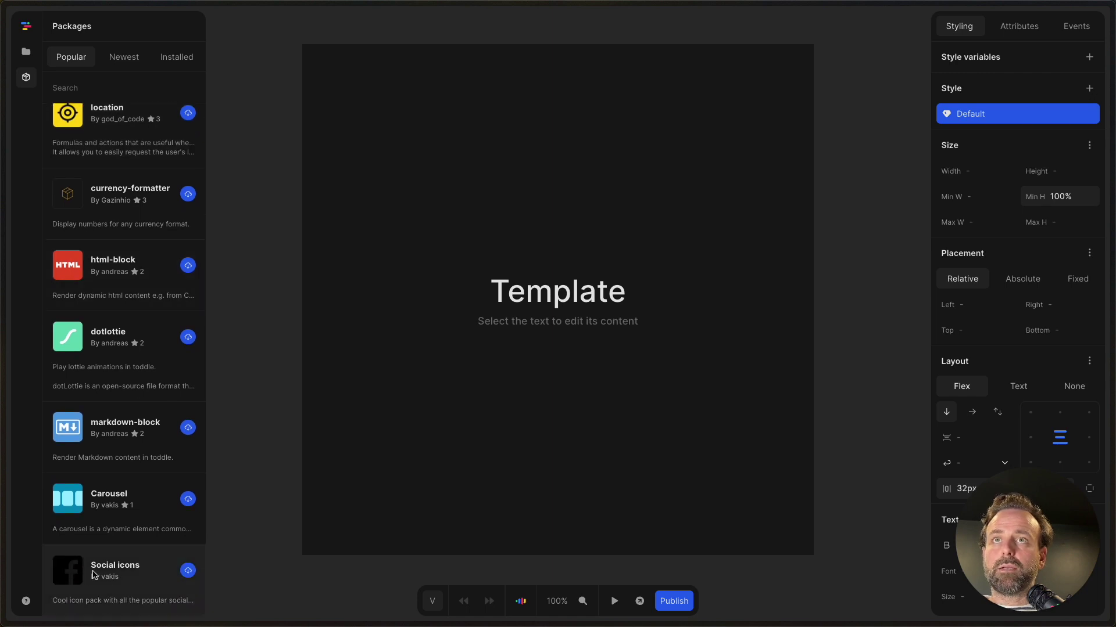
pyautogui.click(123, 572)
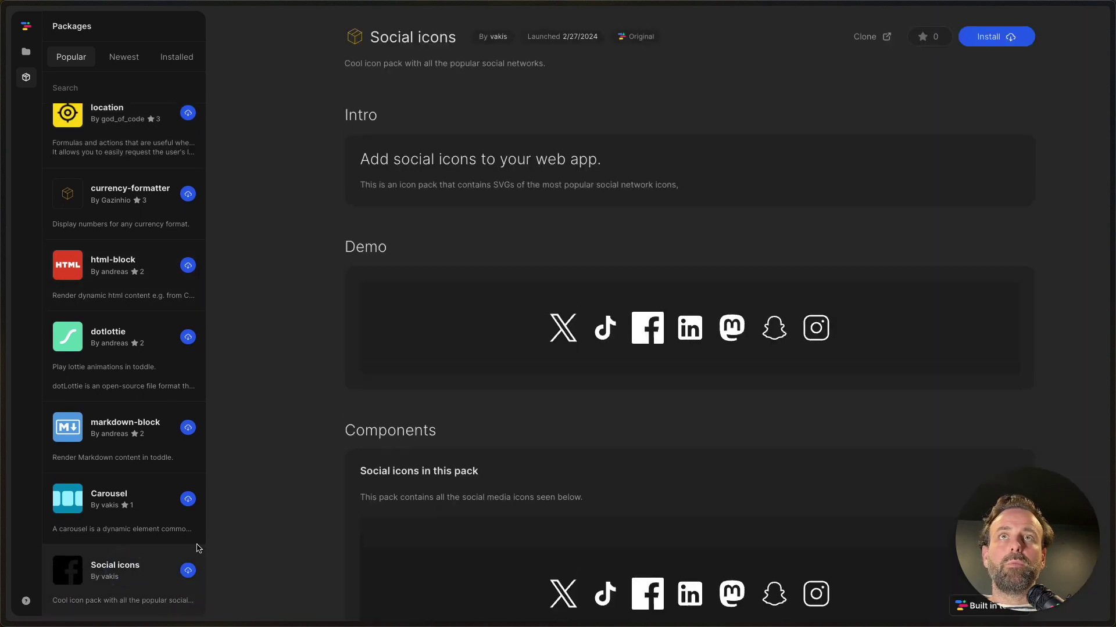
pyautogui.scroll(-1, 584, 365)
pyautogui.scroll(-1, 585, 364)
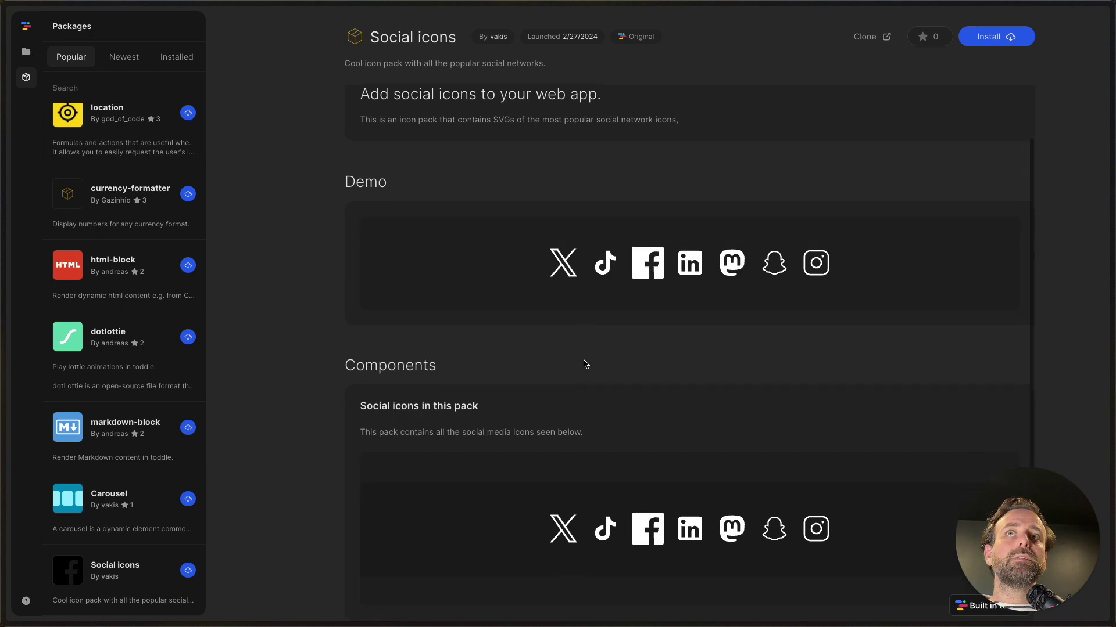
pyautogui.scroll(-1, 585, 365)
pyautogui.scroll(3, 587, 380)
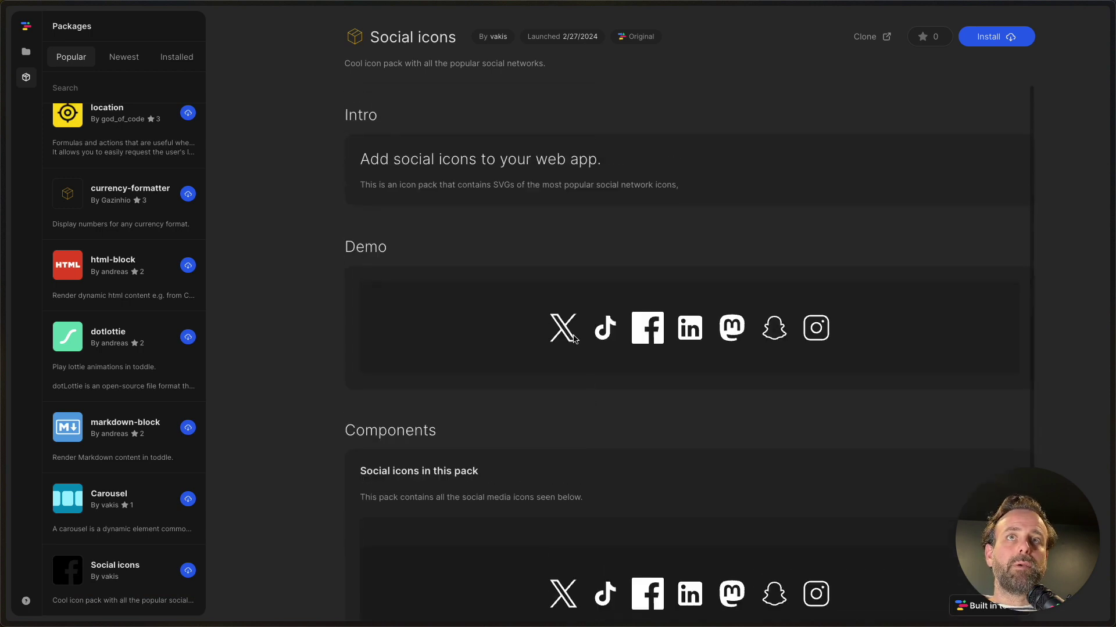
pyautogui.scroll(-2, 667, 361)
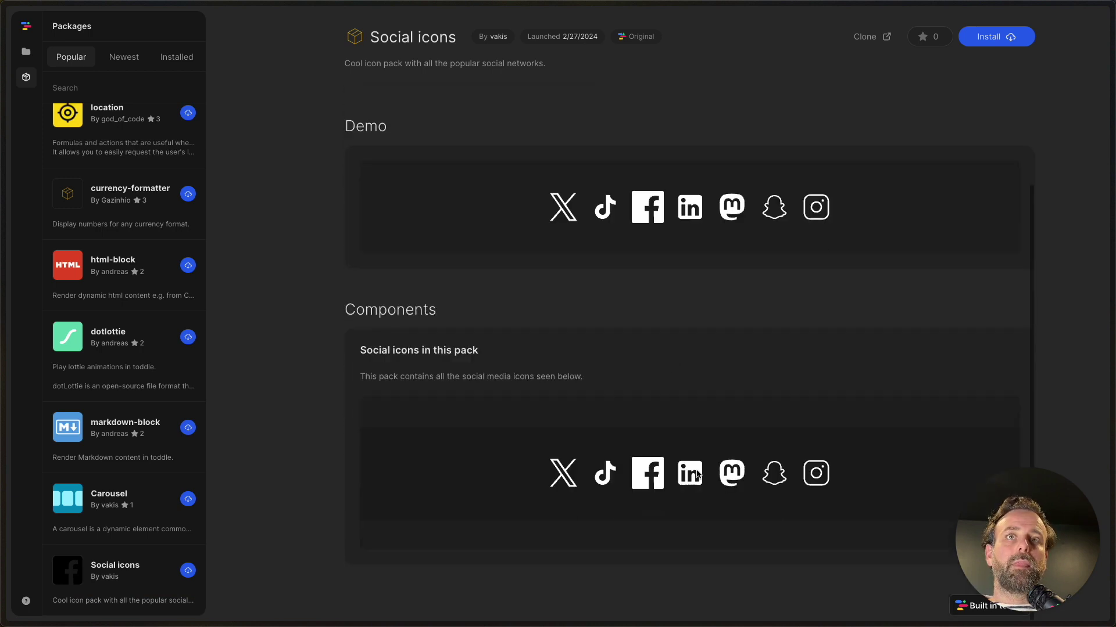
pyautogui.scroll(2, 735, 320)
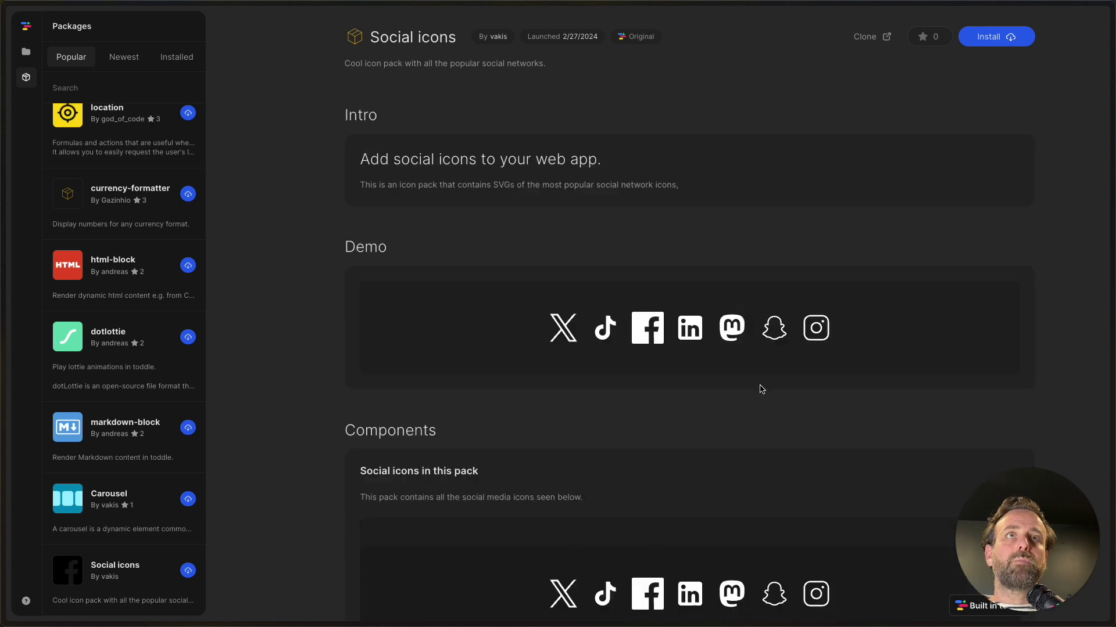
pyautogui.scroll(-2, 759, 388)
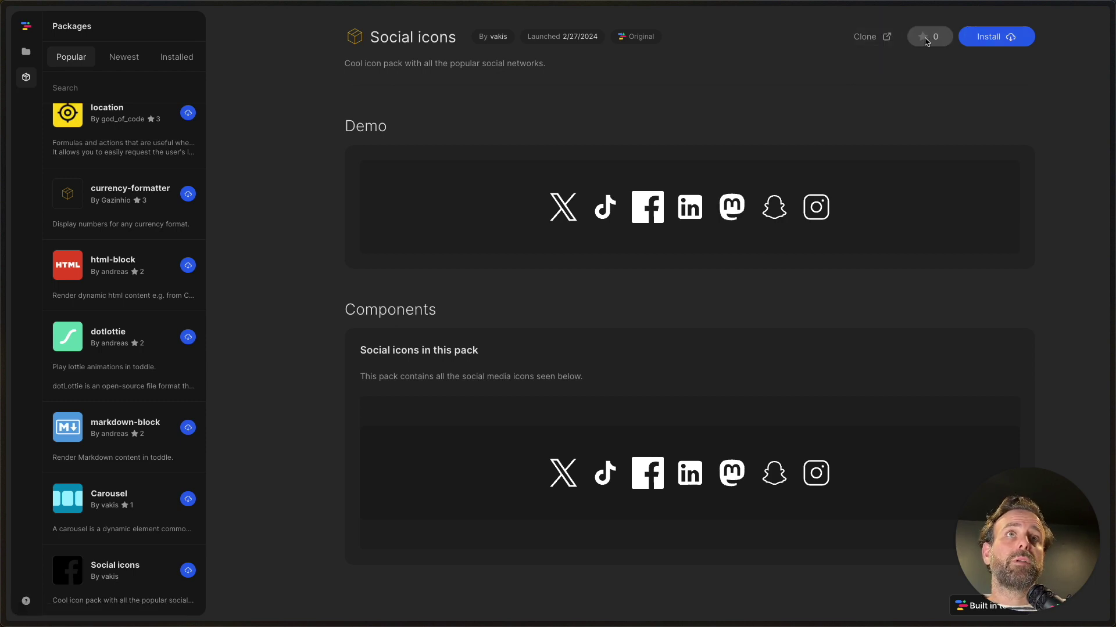
# Install the Social icons package and give it a like
pyautogui.click(992, 36)
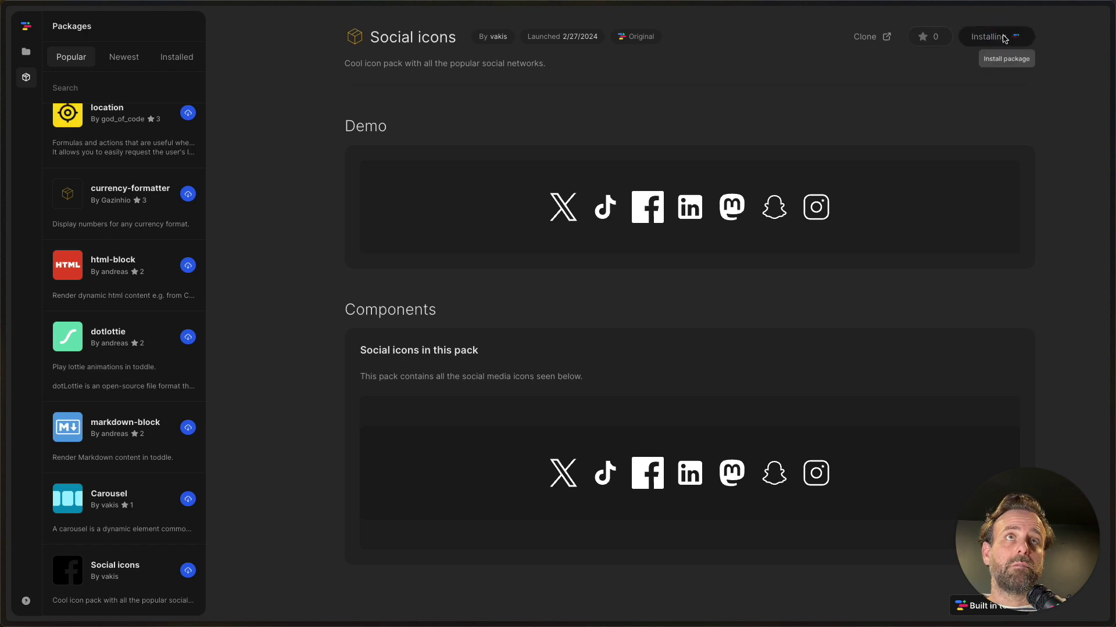
pyautogui.click(933, 38)
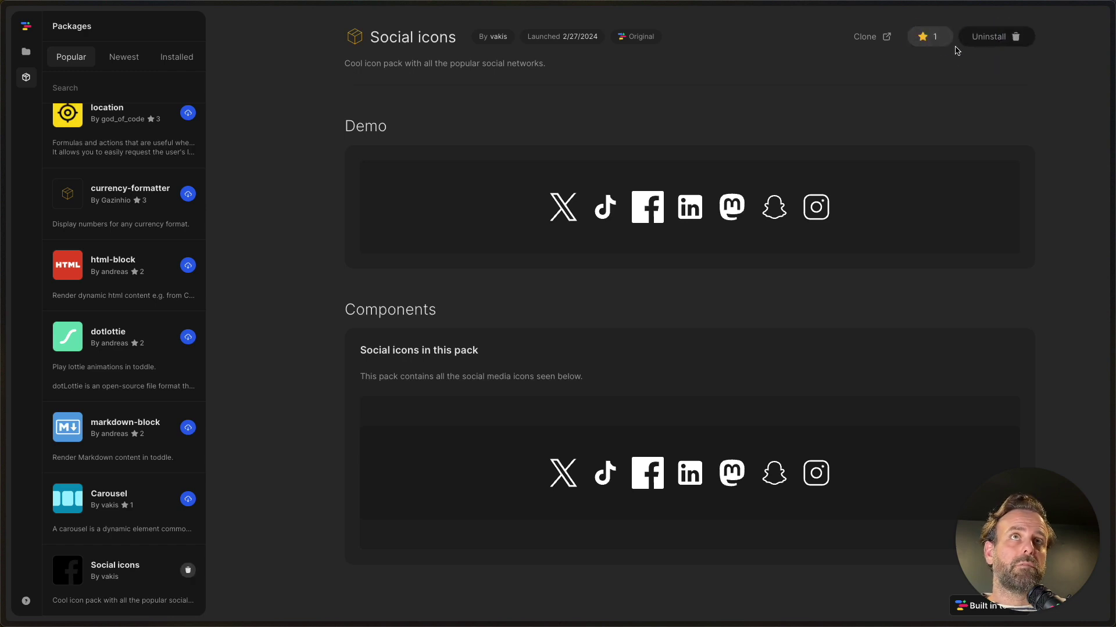
pyautogui.click(26, 52)
# On the HomePage, add a social_icons-x component to the outer div via Ctrl+K
pyautogui.click(108, 112)
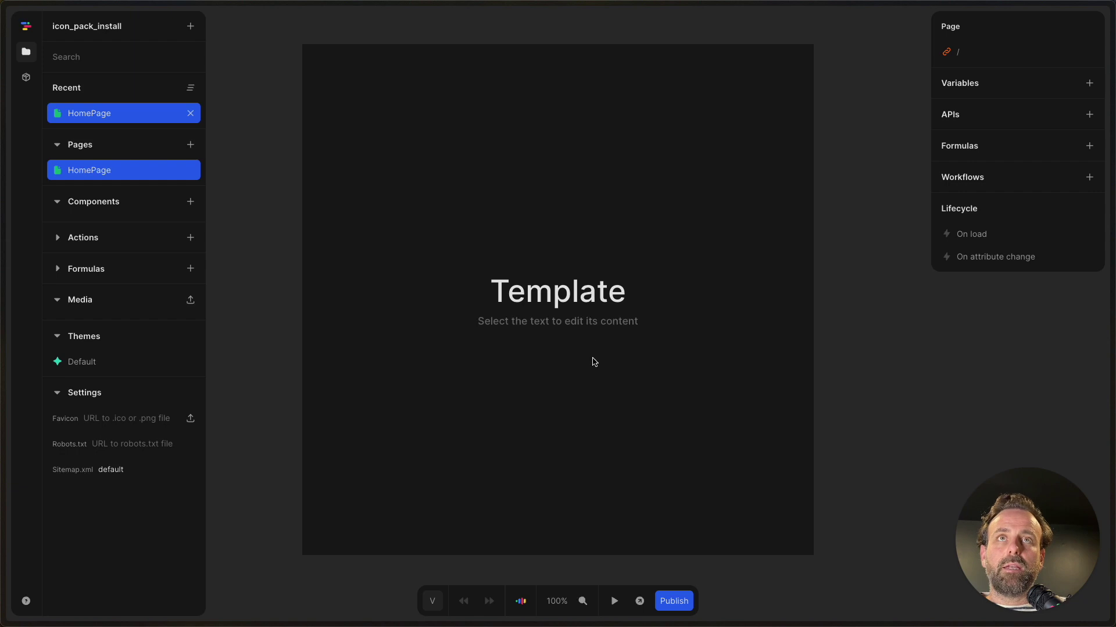
pyautogui.click(591, 325)
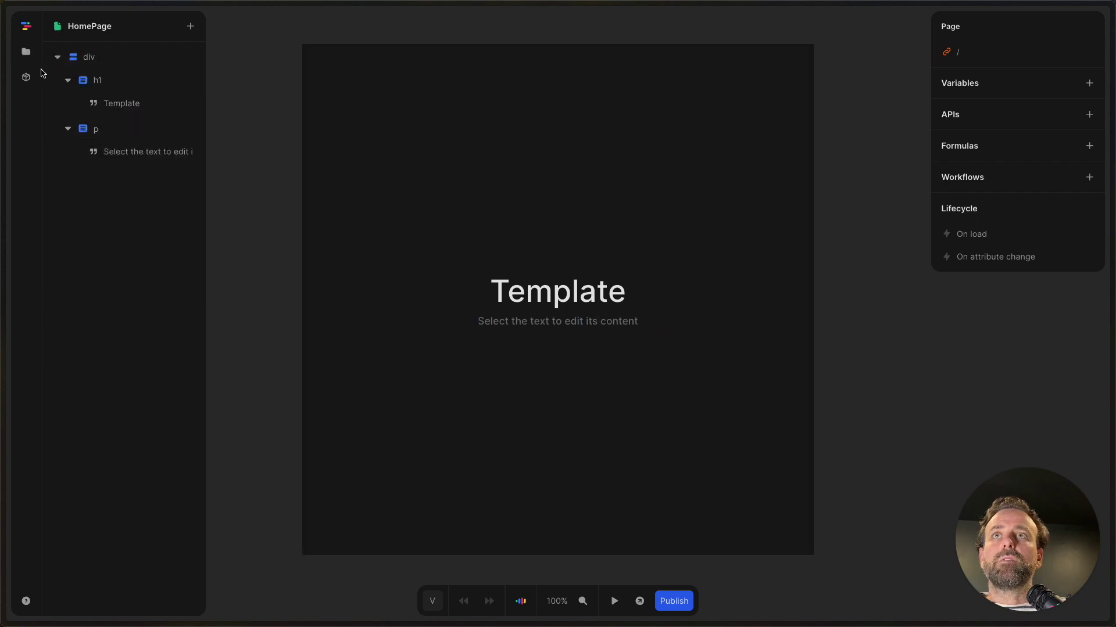
pyautogui.click(91, 63)
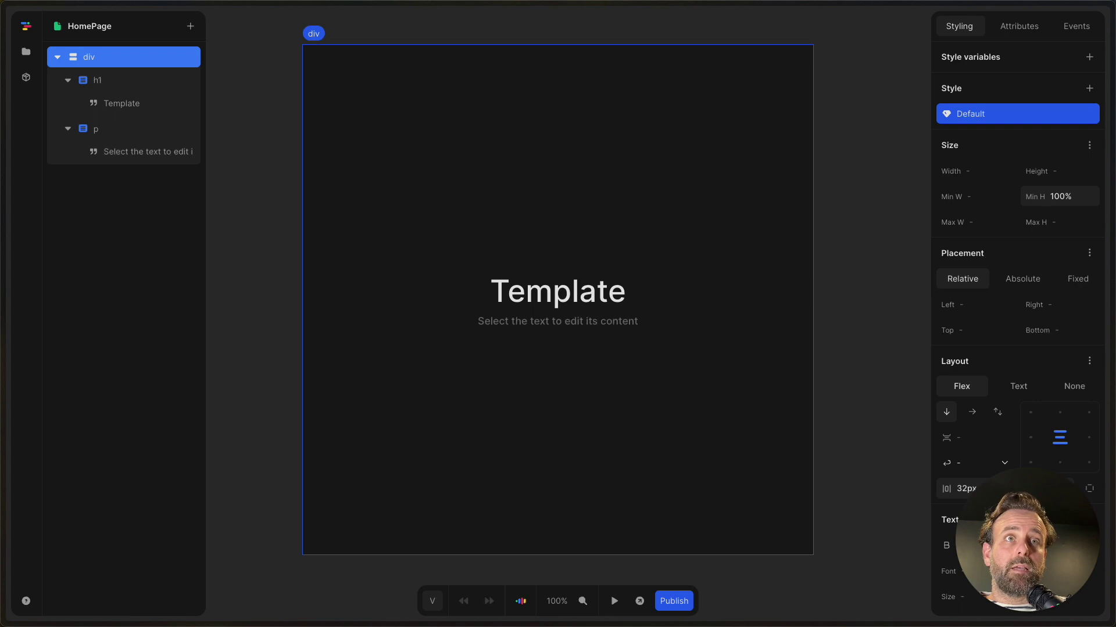
pyautogui.hotkey('ctrl', 'k')
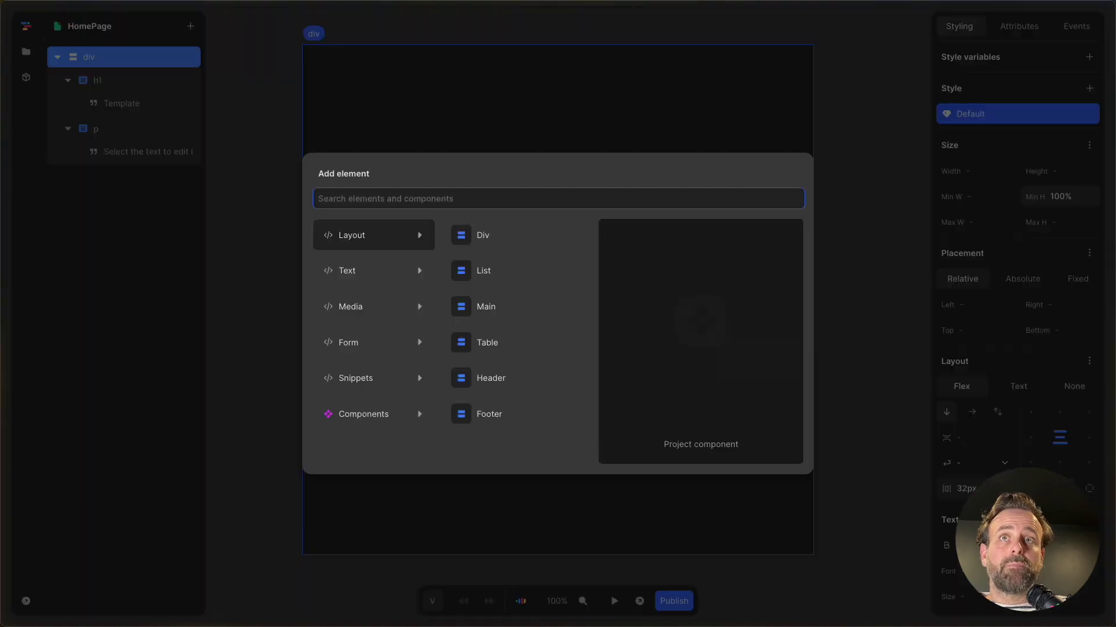
pyautogui.moveTo(378, 413)
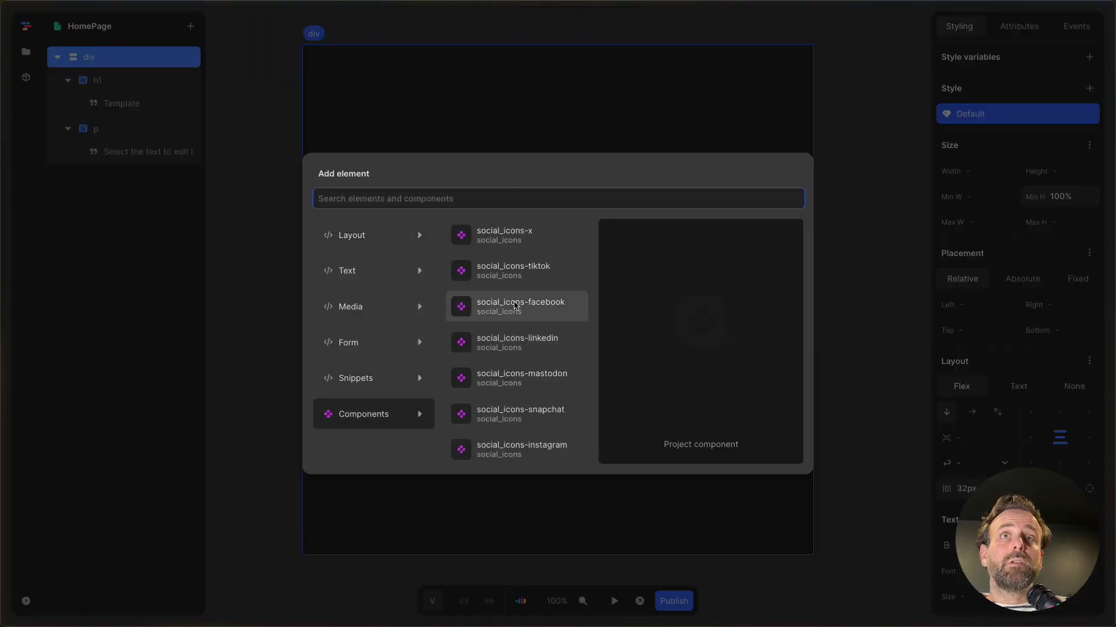
pyautogui.scroll(-2, 514, 307)
pyautogui.scroll(2, 517, 302)
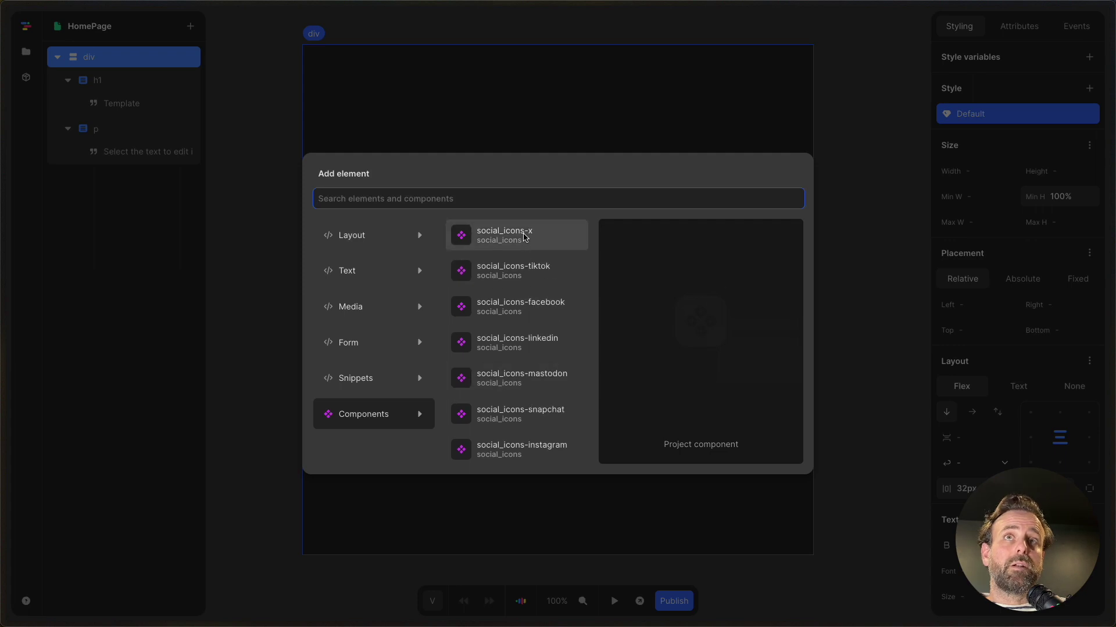
pyautogui.scroll(-2, 530, 438)
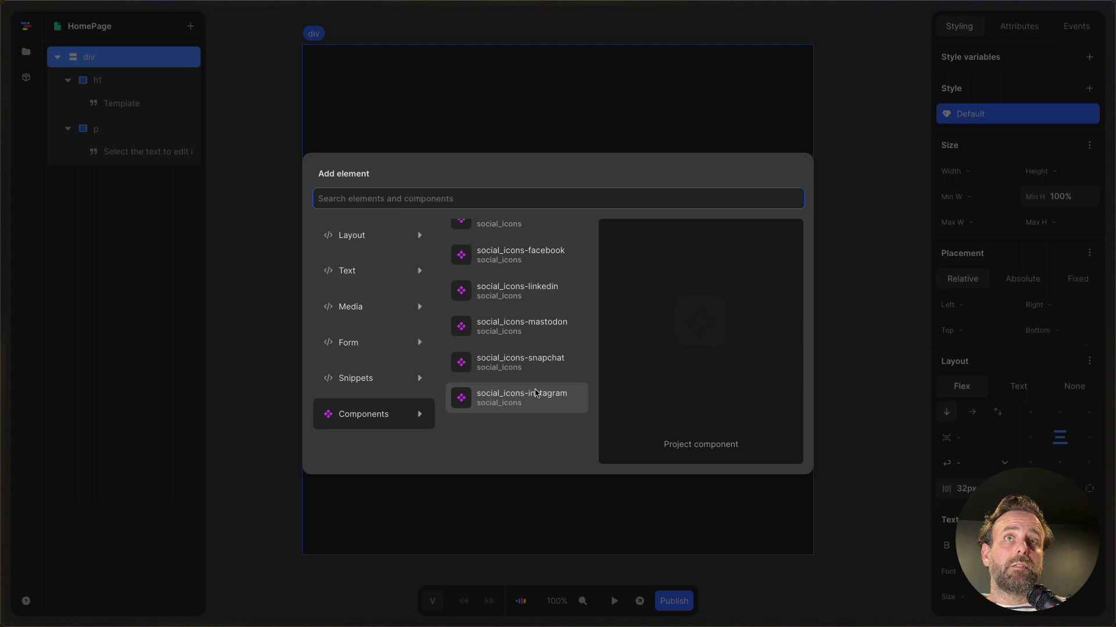
pyautogui.scroll(2, 532, 293)
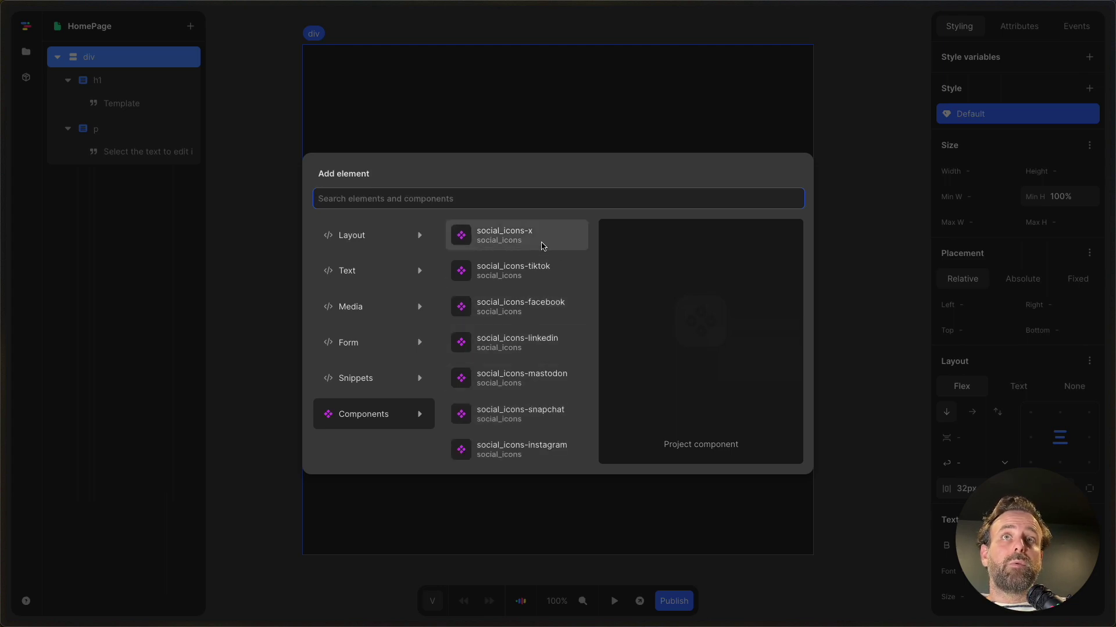
pyautogui.click(542, 246)
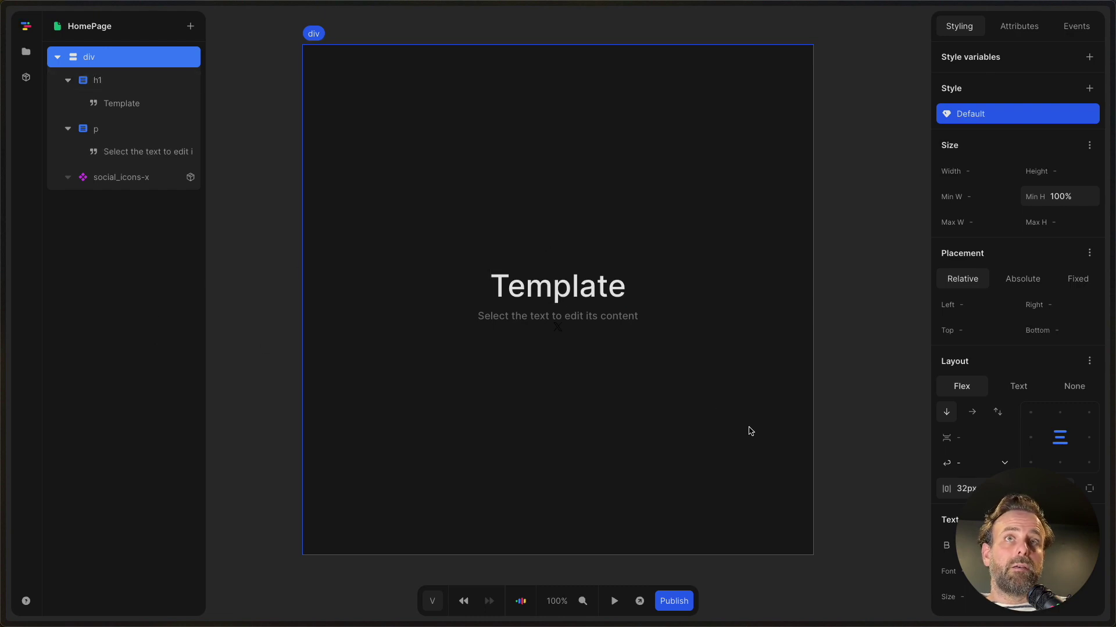
# Set the outer div's text color to white (#ffffff)
pyautogui.click(558, 329)
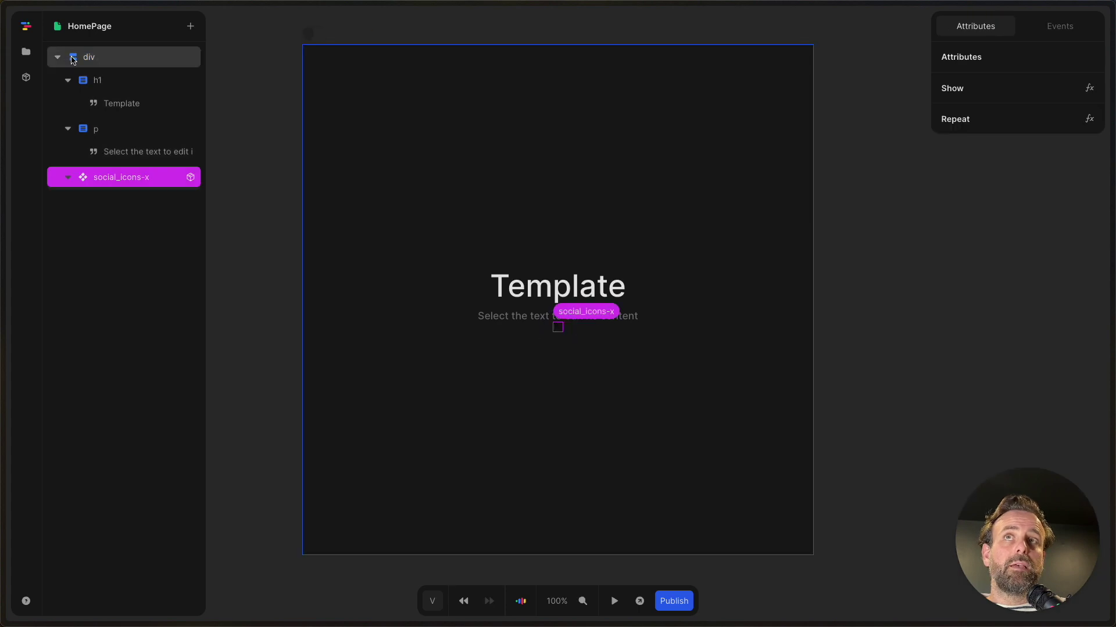
pyautogui.click(334, 69)
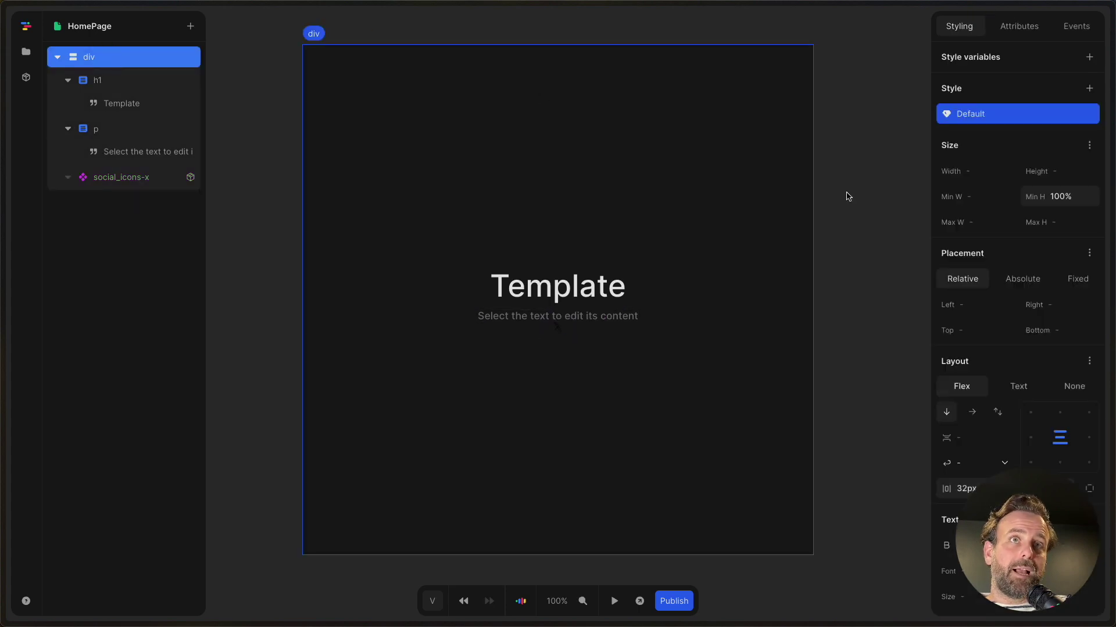
pyautogui.scroll(-6, 1028, 282)
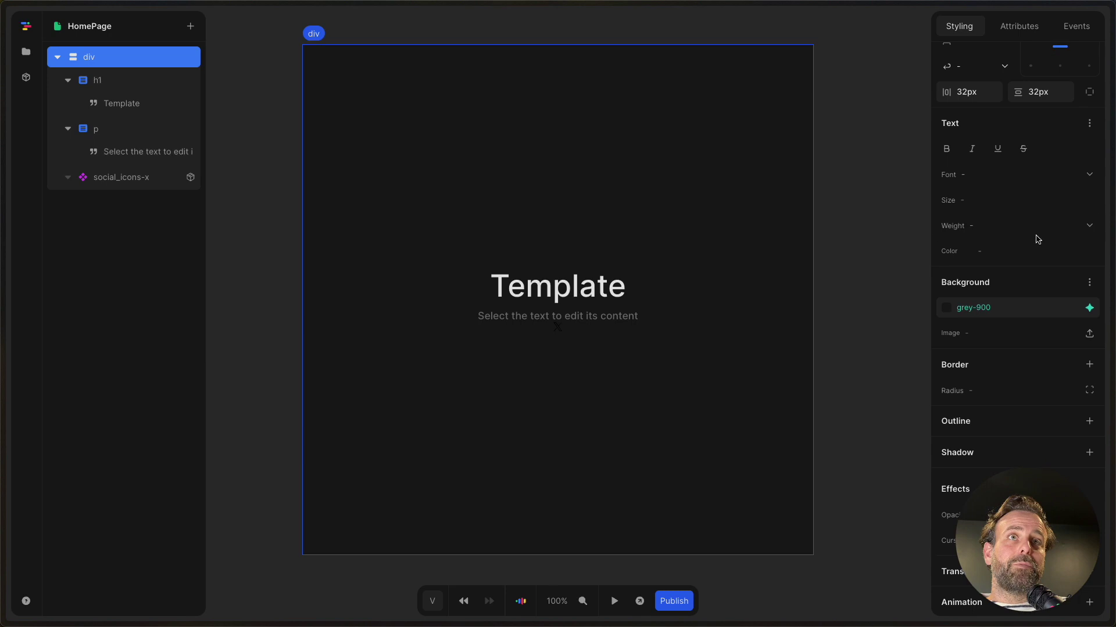
pyautogui.click(1010, 259)
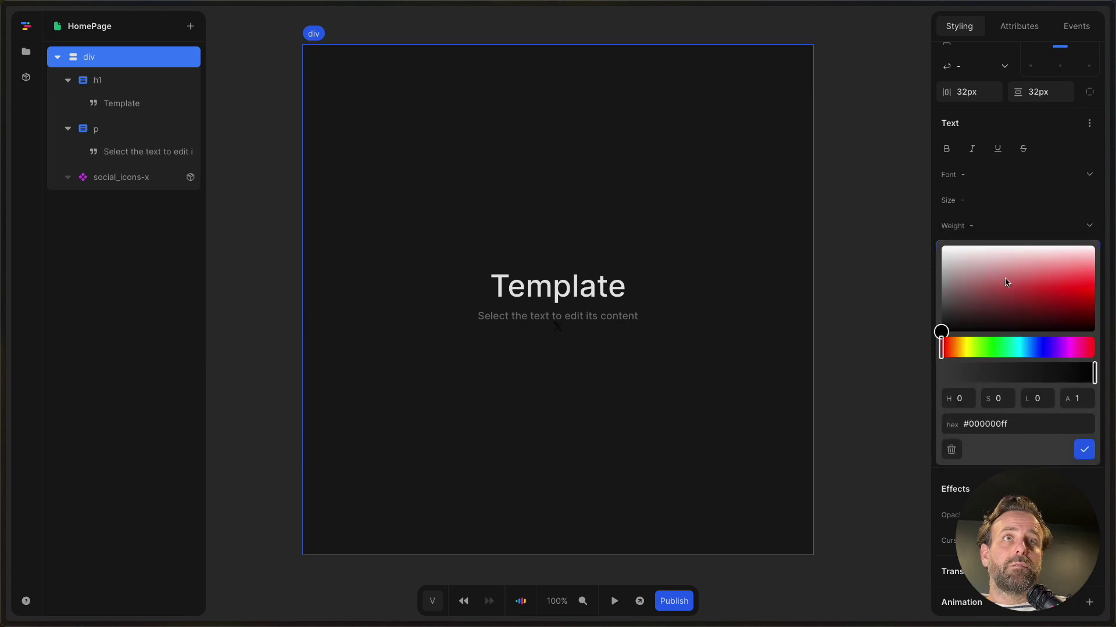
pyautogui.moveTo(1006, 282); pyautogui.dragTo(922, 232)
pyautogui.click(921, 232)
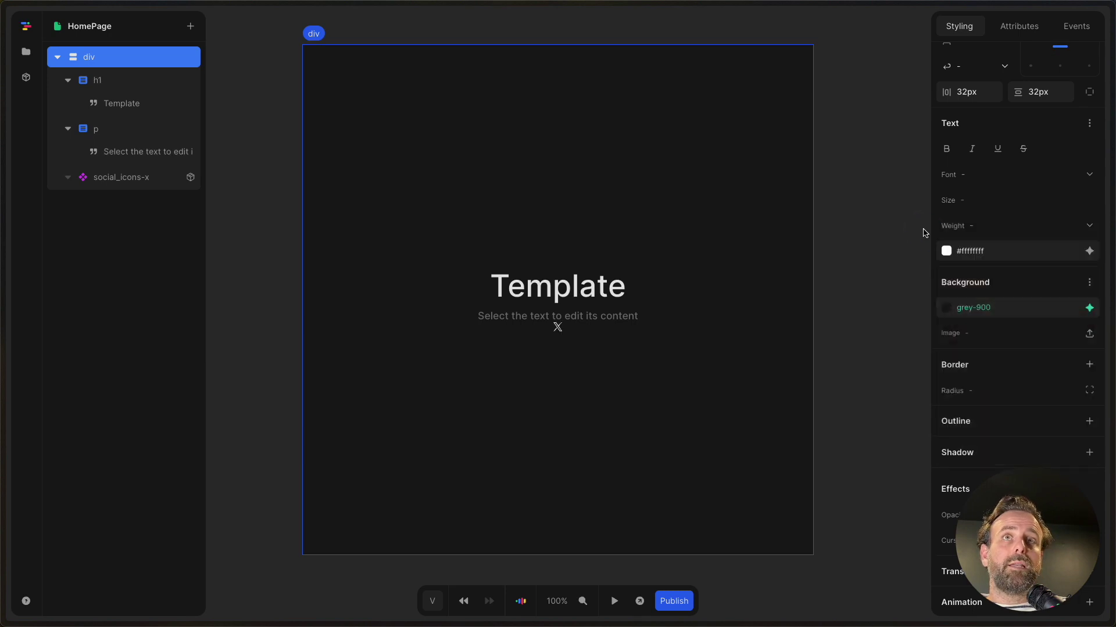
# Add a new div and move the X icon inside it
pyautogui.click(558, 327)
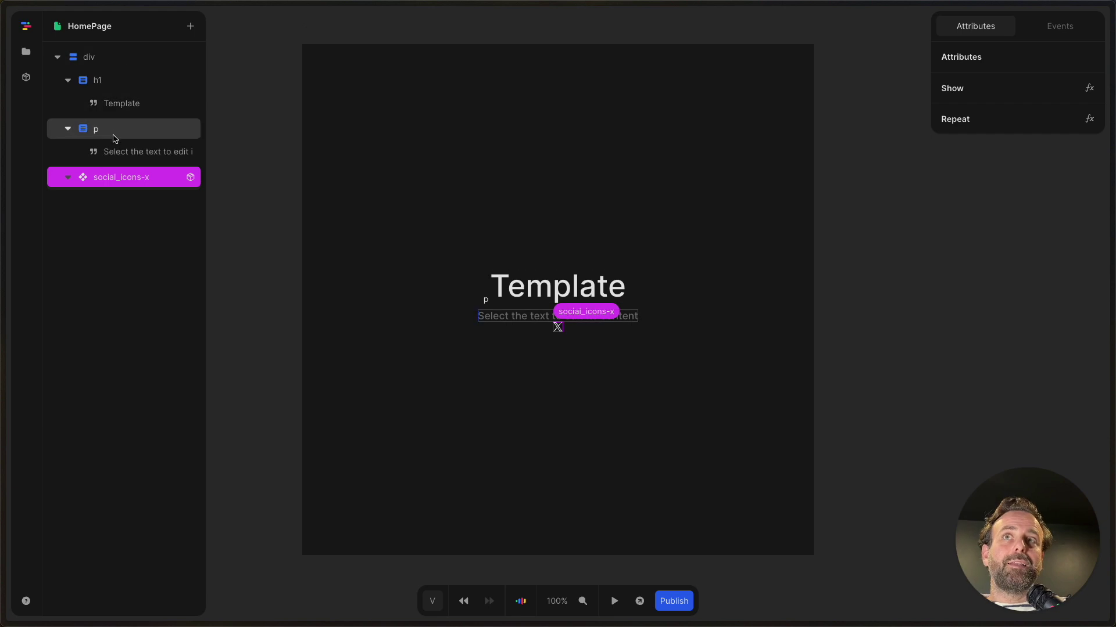
pyautogui.click(100, 61)
pyautogui.press('a')
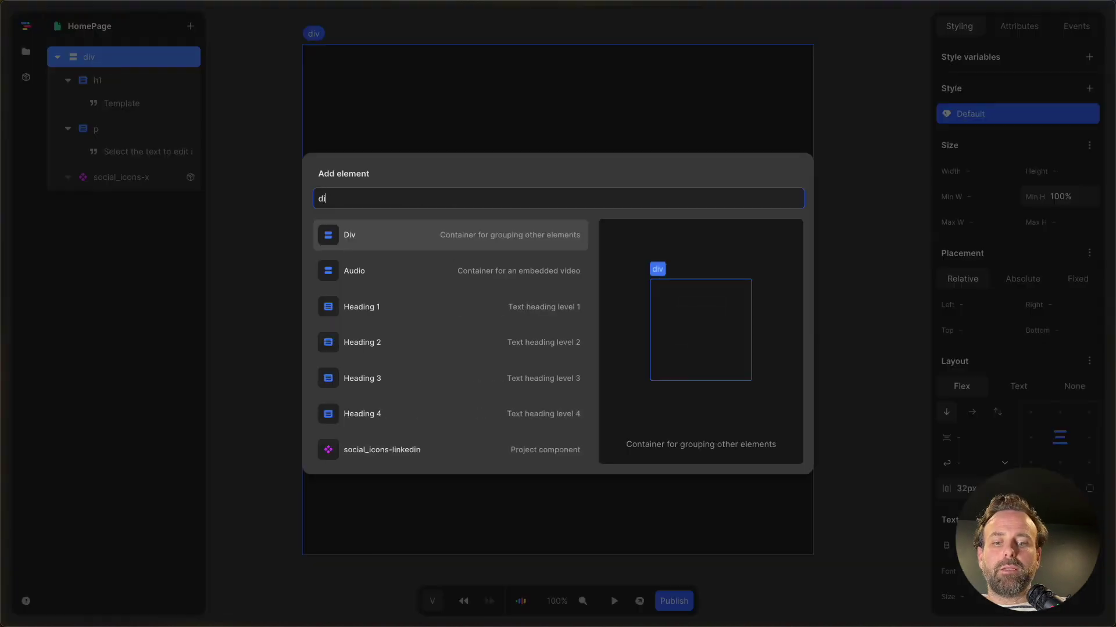
pyautogui.press('Return')
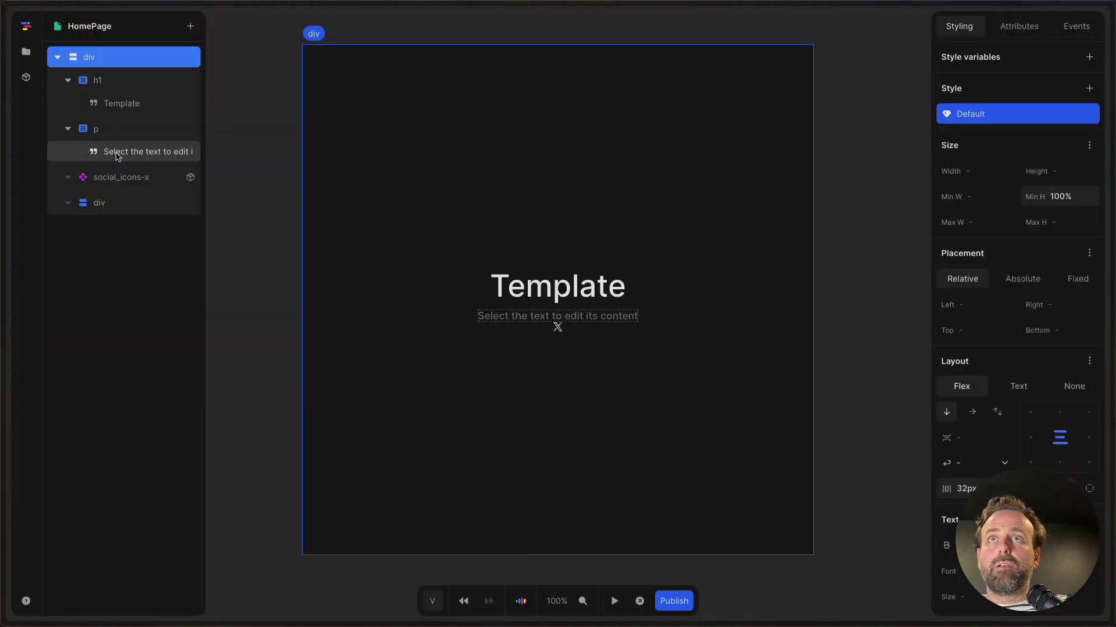
pyautogui.click(138, 184)
pyautogui.moveTo(138, 184); pyautogui.dragTo(117, 211)
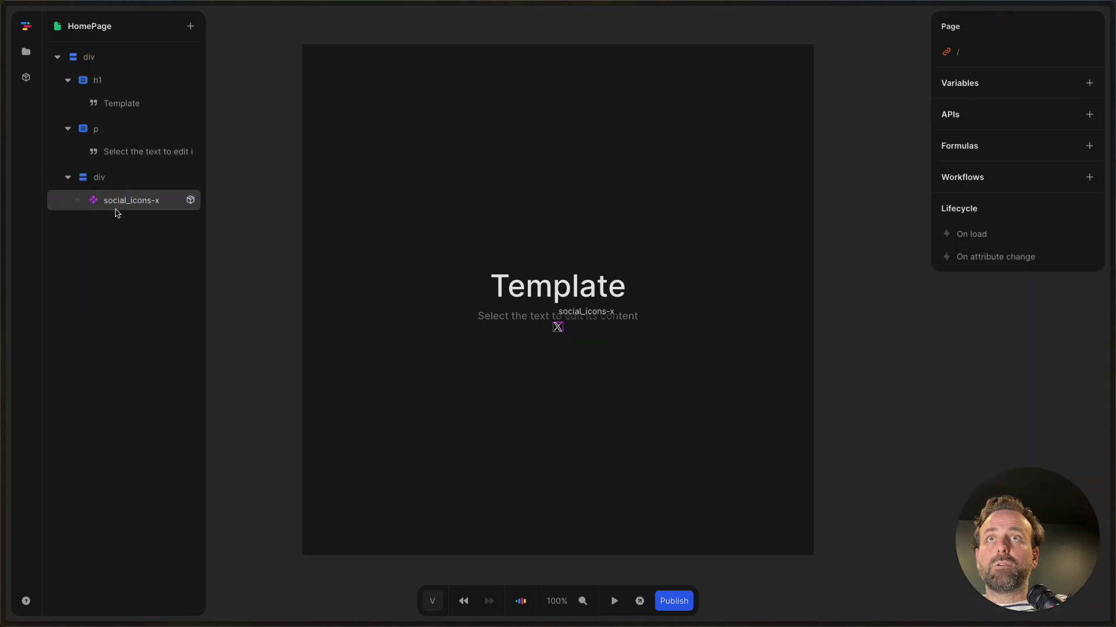
# Set the wrapper div's width to 90px to enlarge the X icon
pyautogui.click(107, 184)
pyautogui.click(981, 174)
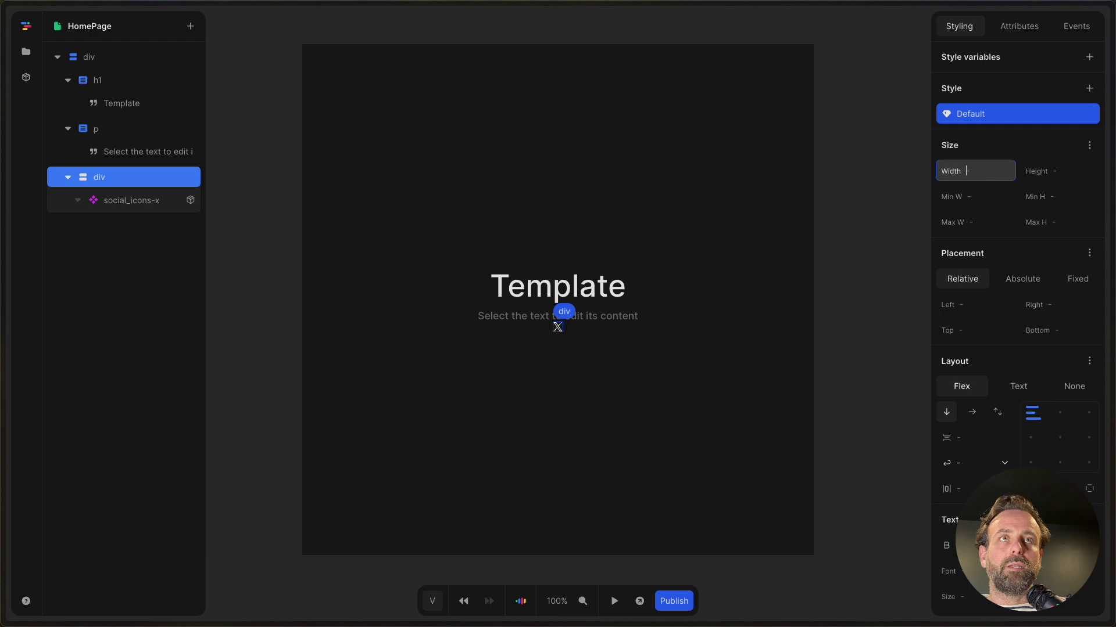
pyautogui.write('90%')
pyautogui.press('Return')
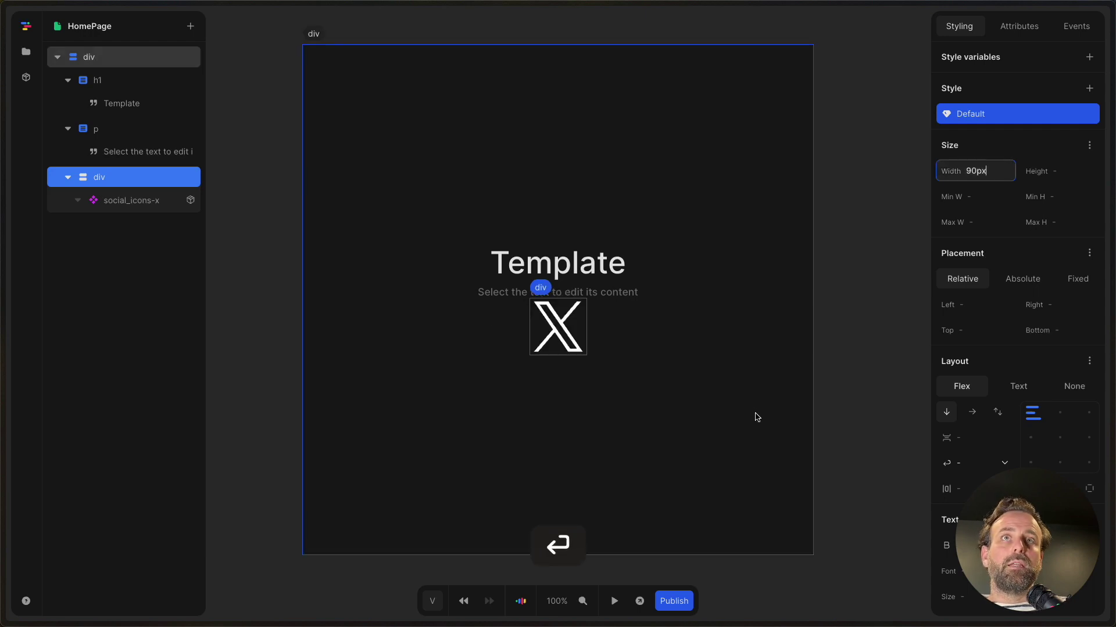
pyautogui.click(612, 382)
pyautogui.click(561, 340)
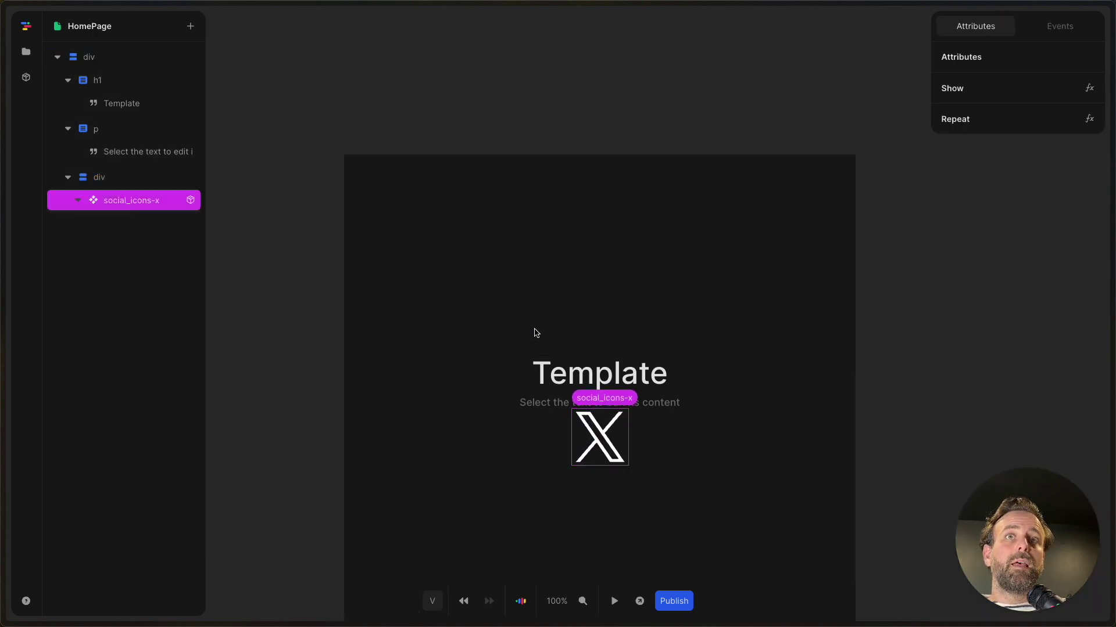